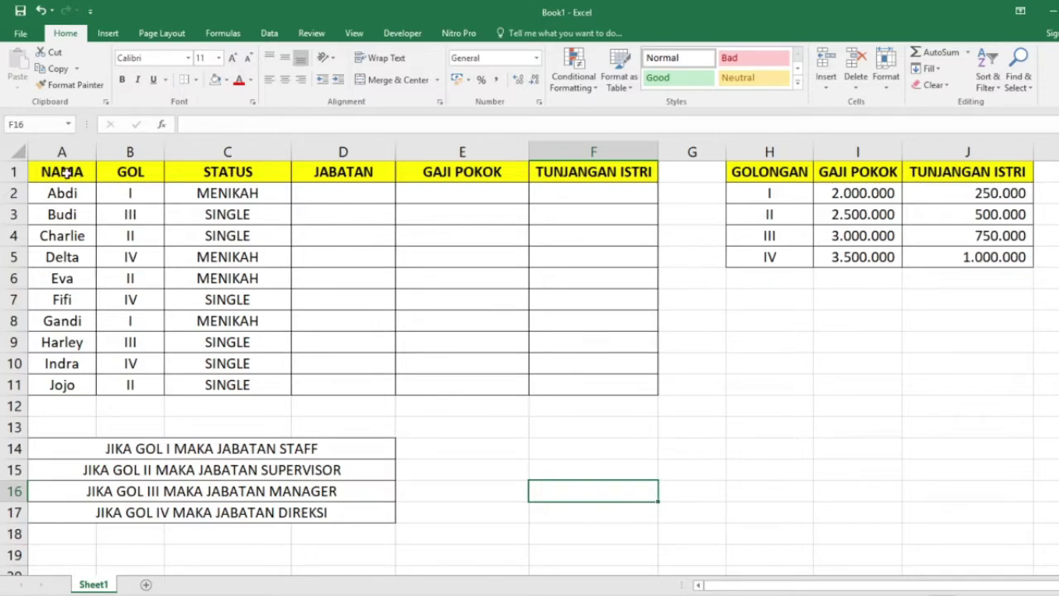
# - Examine the headers of the employee table in A1:F1 and the sample GOL and STATUS entries below them
pyautogui.click(66, 171)
pyautogui.click(140, 171)
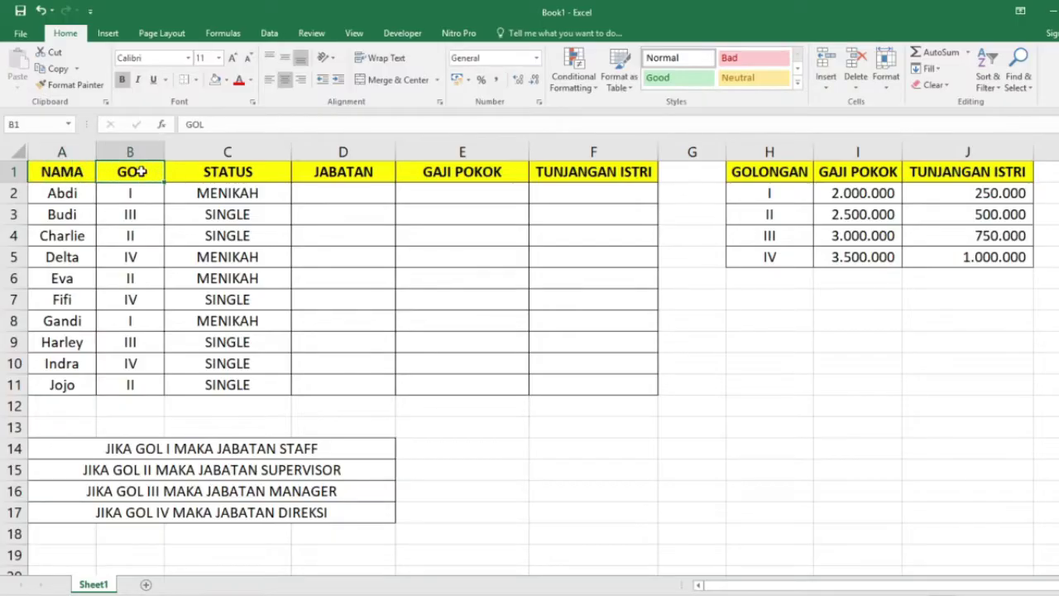
pyautogui.click(209, 175)
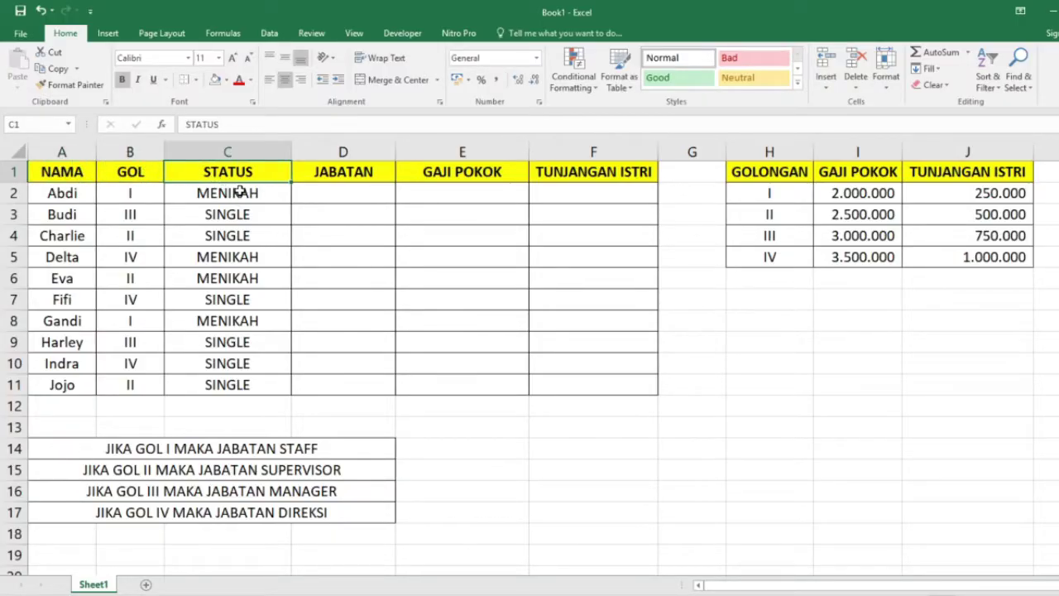
pyautogui.click(239, 193)
pyautogui.click(243, 214)
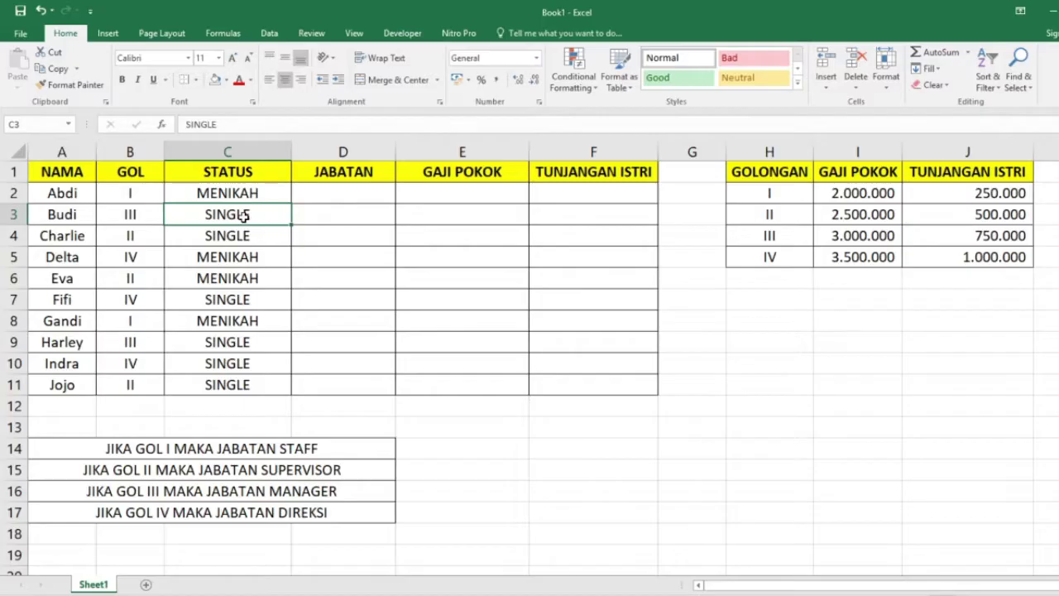
pyautogui.click(142, 193)
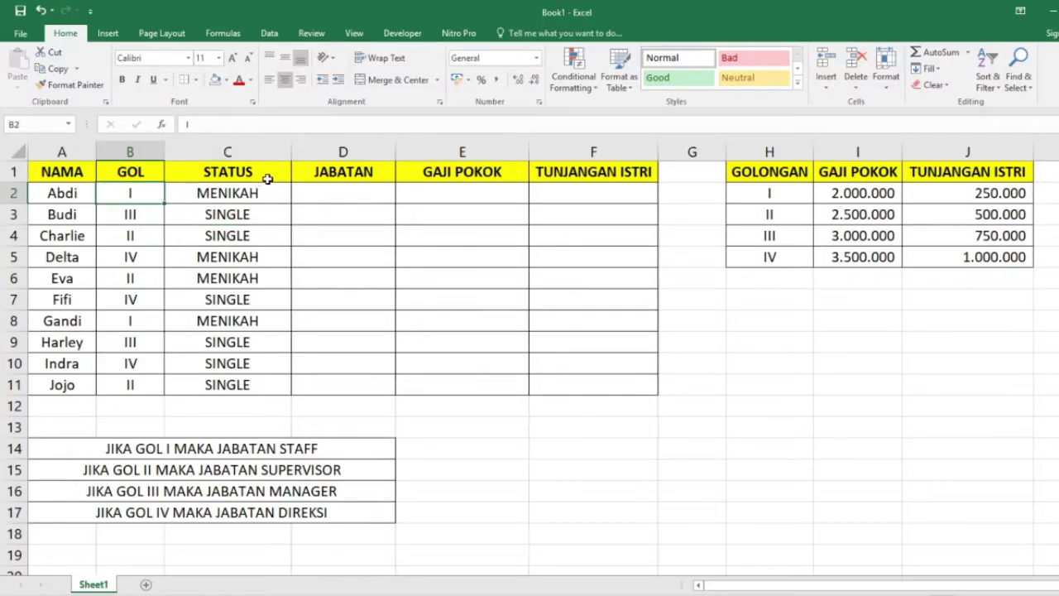
pyautogui.click(342, 175)
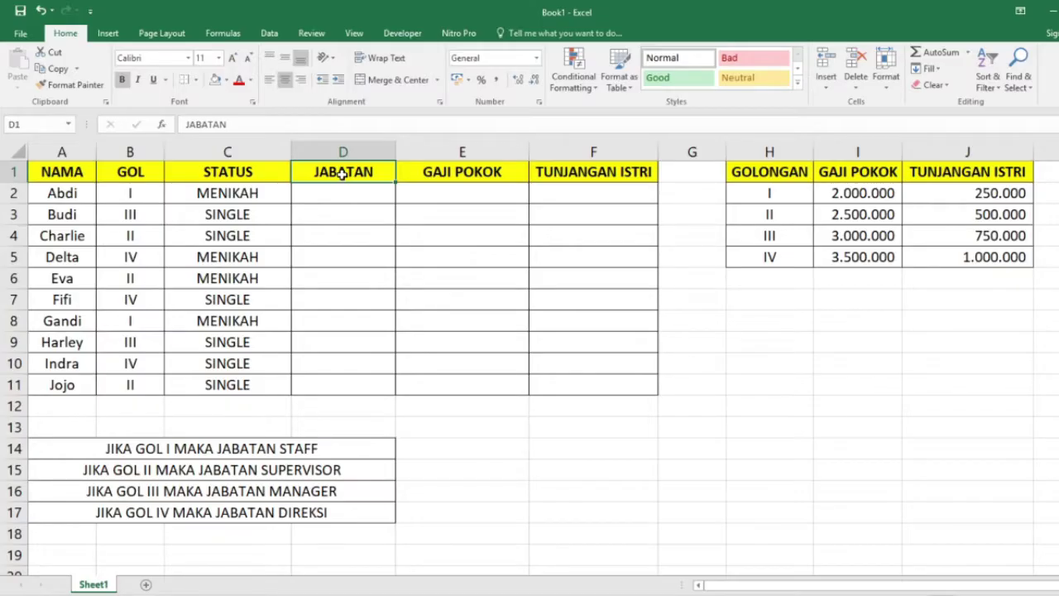
pyautogui.click(459, 176)
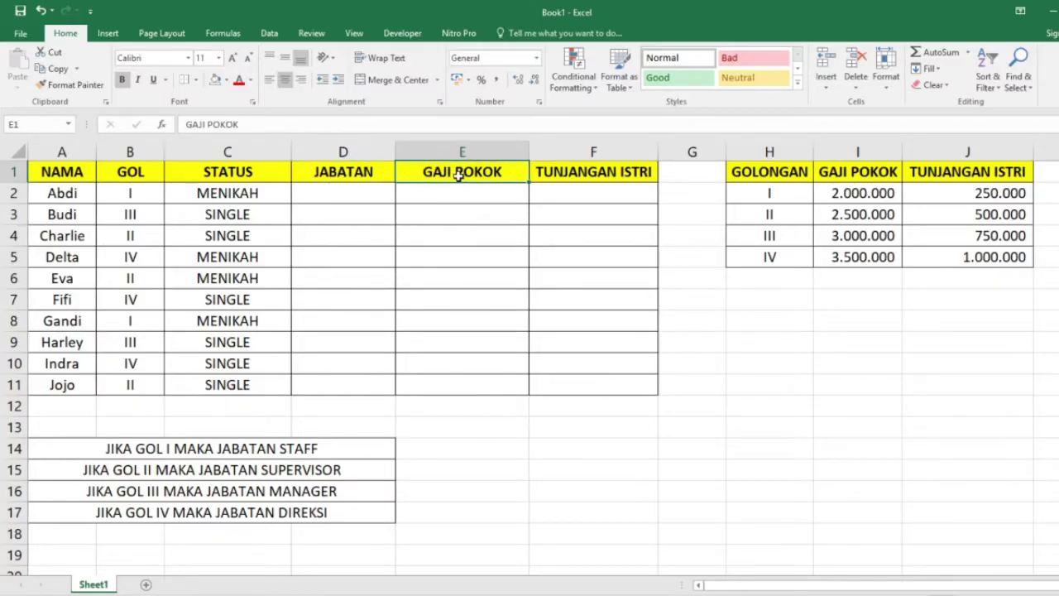
pyautogui.click(583, 174)
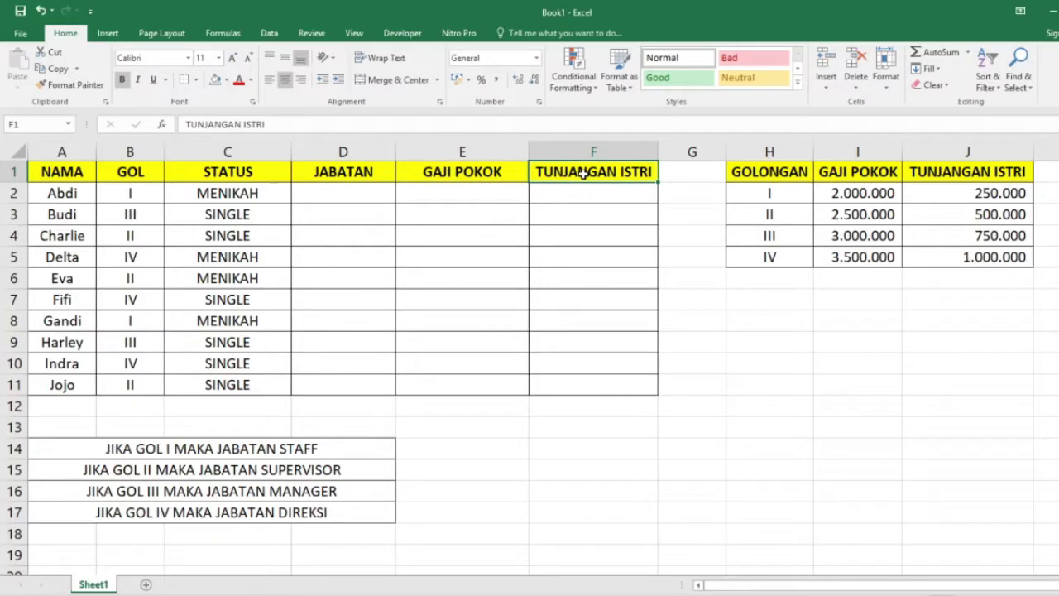
# - Examine the GOLONGAN reference table in H1:J5, including its GAJI POKOK and TUNJANGAN ISTRI amounts per grade
pyautogui.click(768, 171)
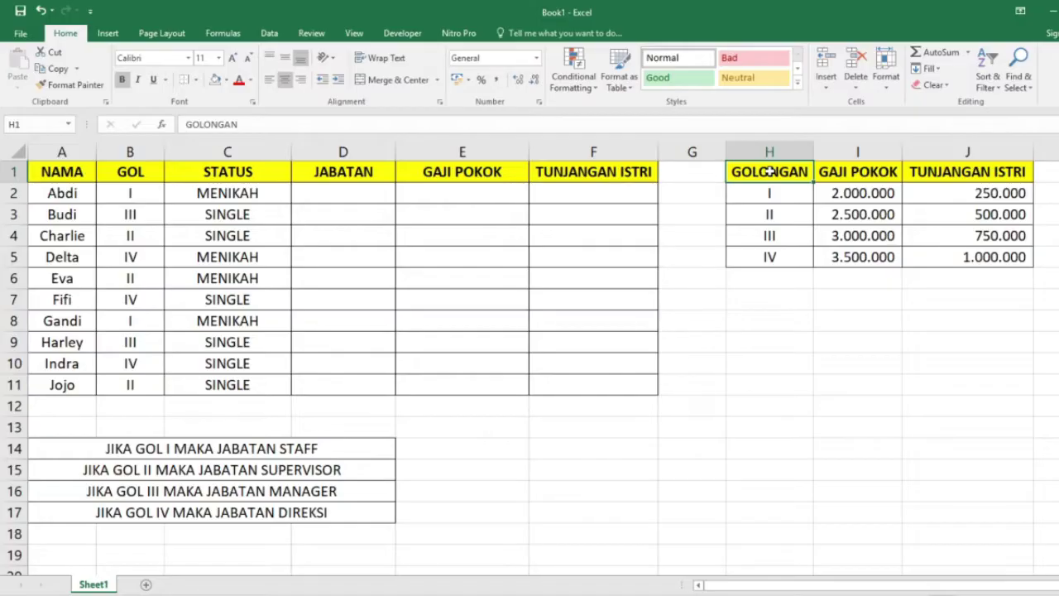
pyautogui.click(845, 171)
pyautogui.click(951, 172)
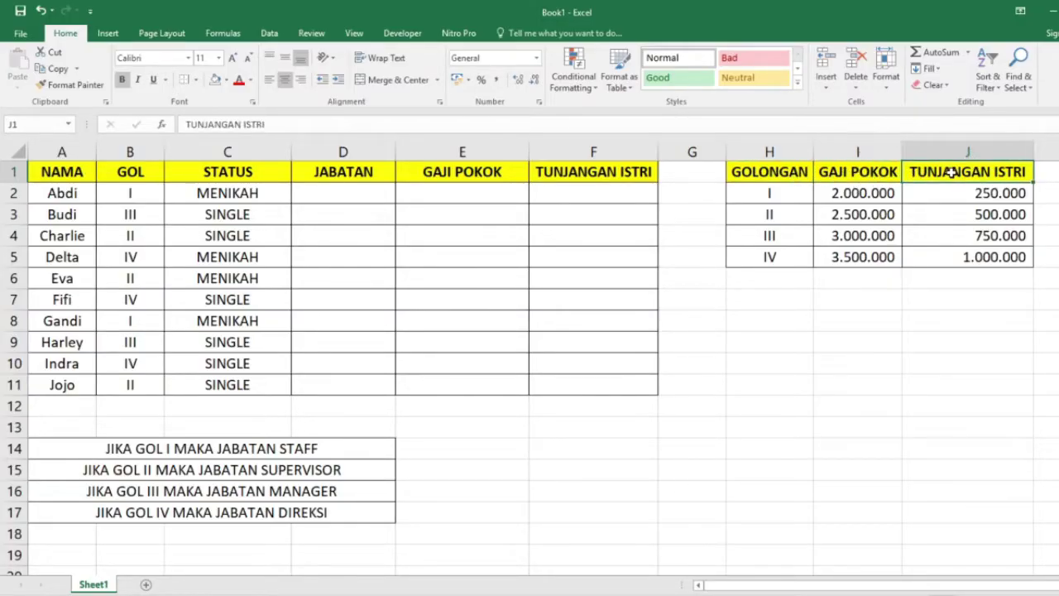
pyautogui.click(795, 196)
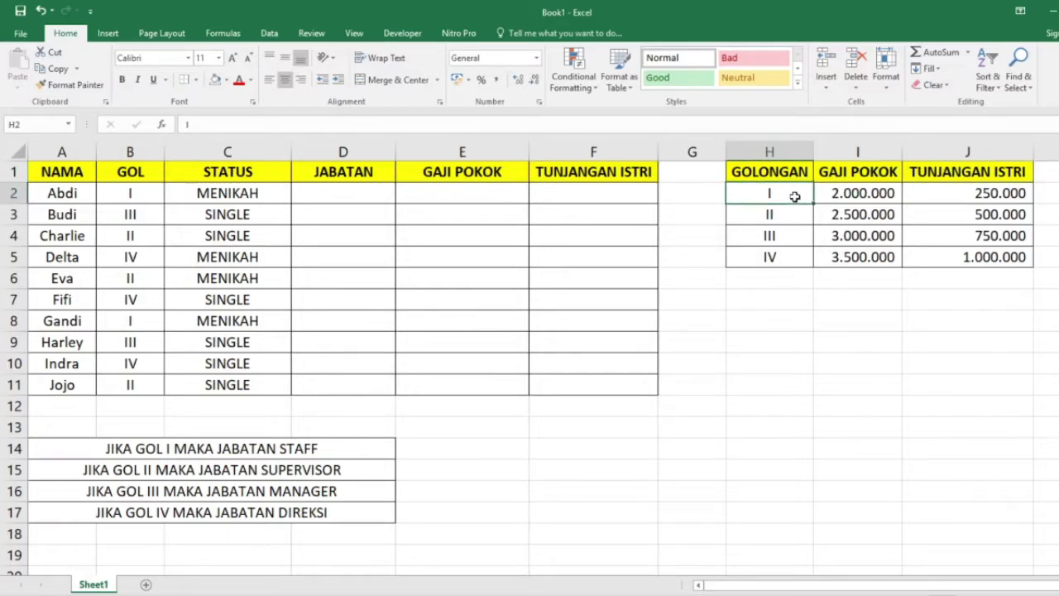
pyautogui.click(851, 195)
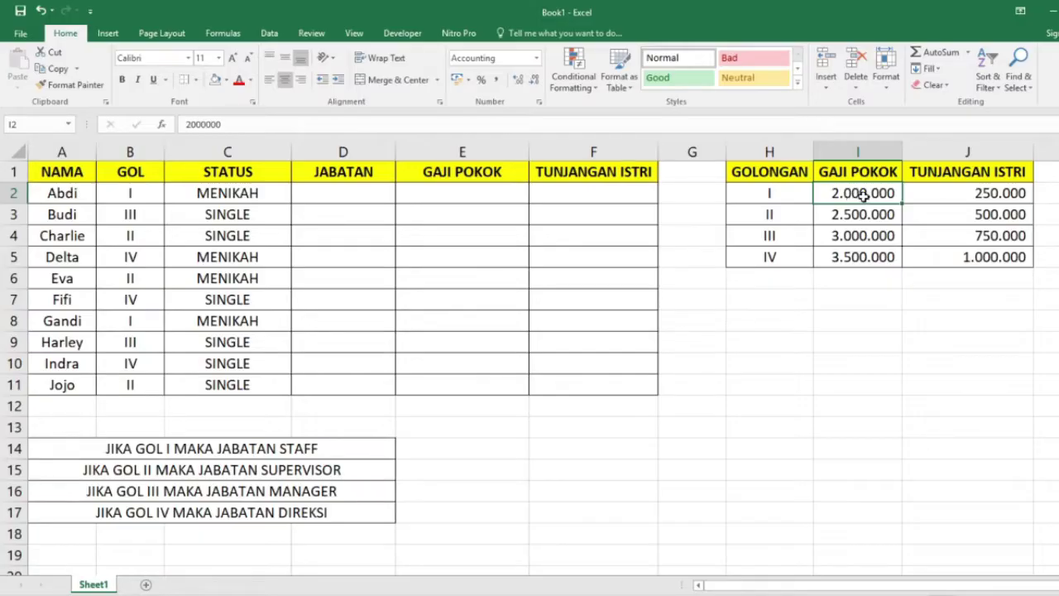
pyautogui.click(973, 193)
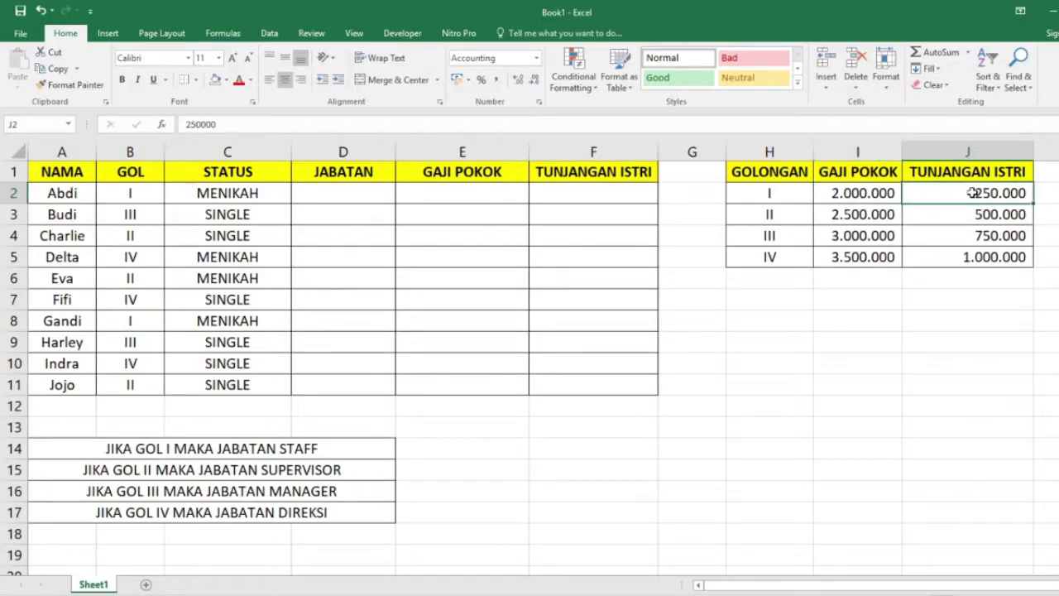
pyautogui.moveTo(785, 213); pyautogui.dragTo(957, 258)
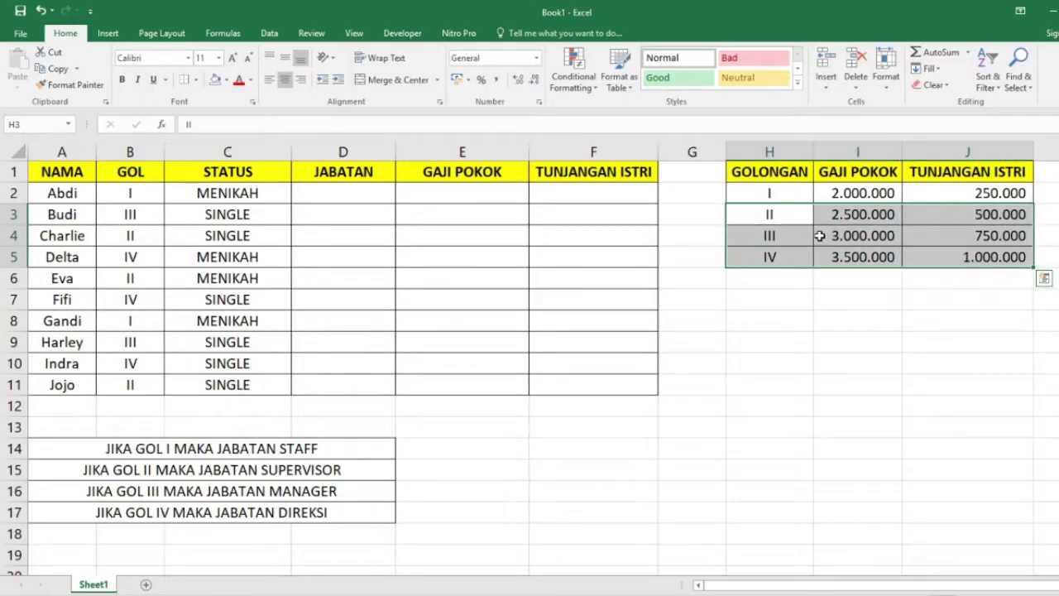
pyautogui.click(816, 333)
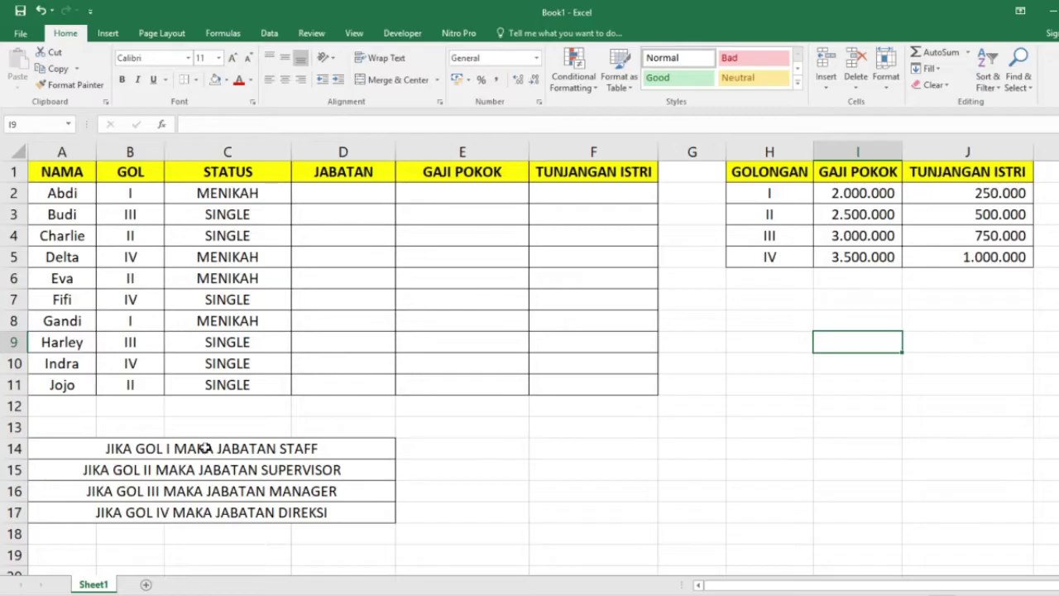
# - Review the four GOL-to-JABATAN rules in rows 14 to 17 and the JABATAN range D2:D11 they apply to
pyautogui.click(87, 451)
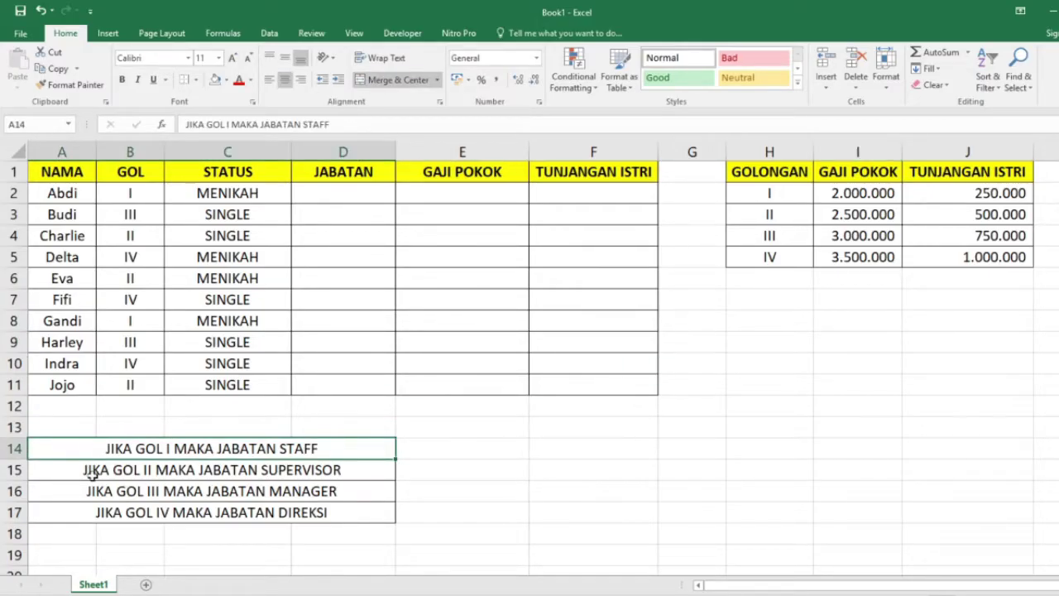
pyautogui.click(91, 469)
pyautogui.click(100, 448)
pyautogui.click(100, 469)
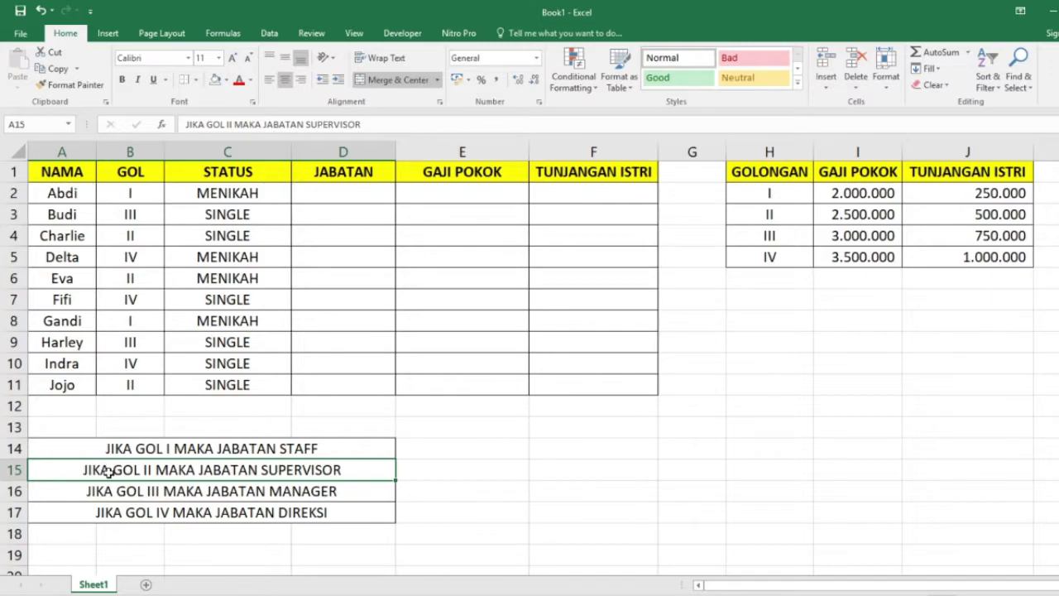
pyautogui.click(110, 490)
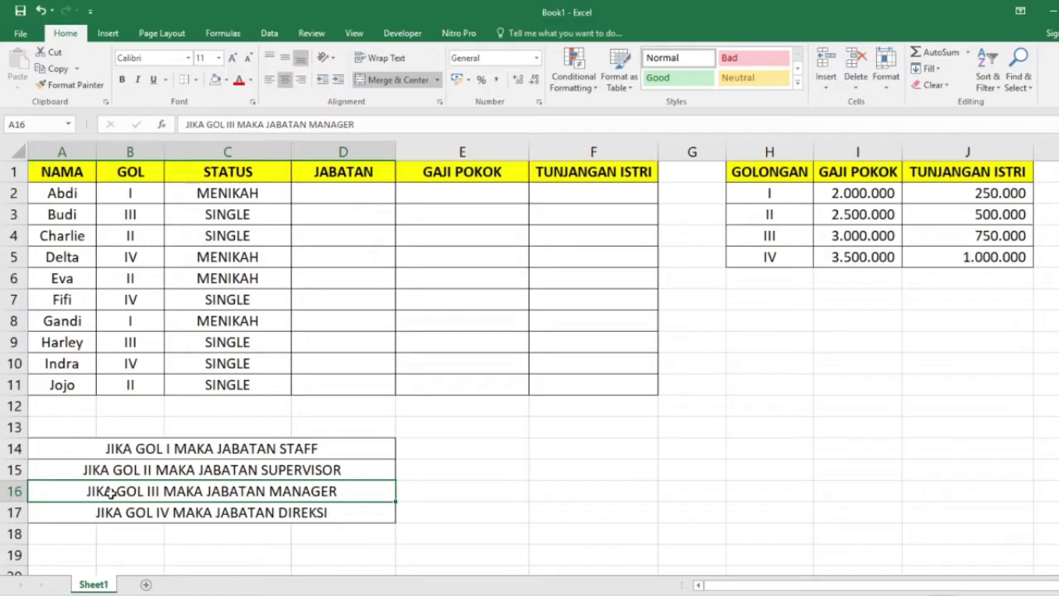
pyautogui.click(121, 512)
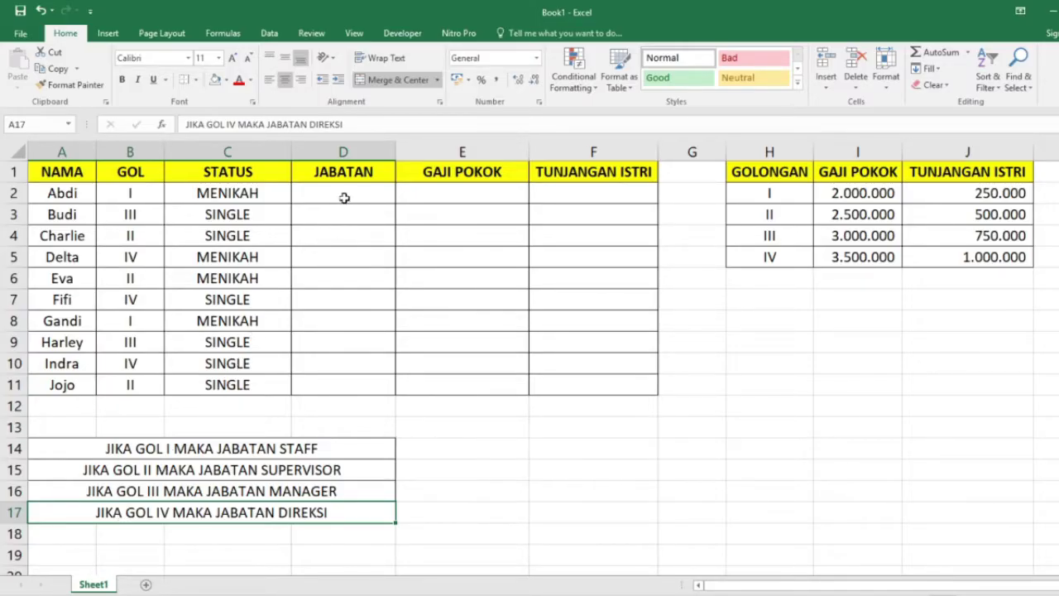
pyautogui.moveTo(204, 445); pyautogui.dragTo(221, 515)
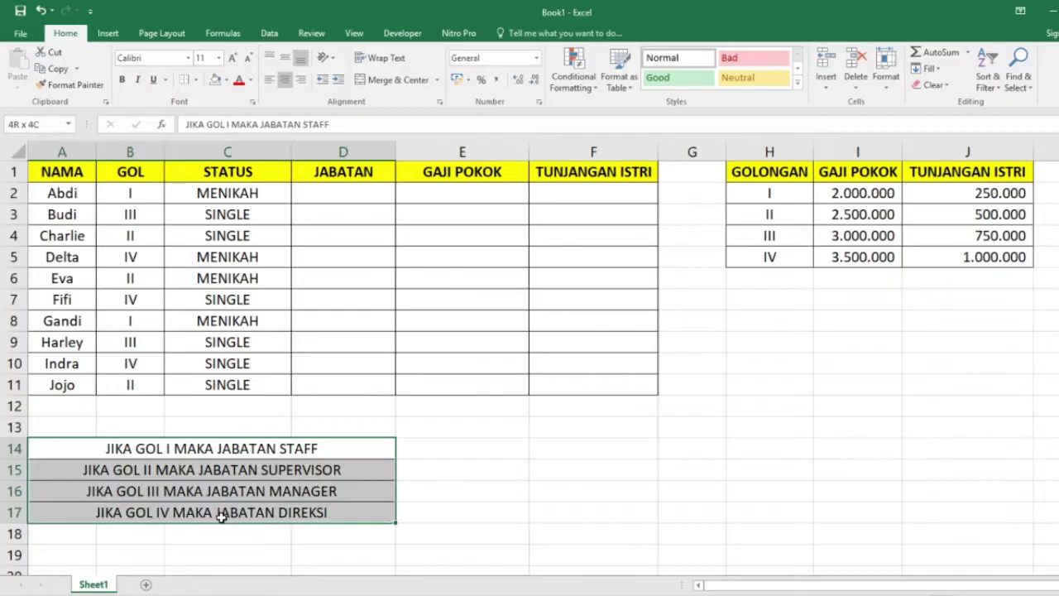
pyautogui.click(341, 190)
pyautogui.moveTo(342, 190); pyautogui.dragTo(350, 383)
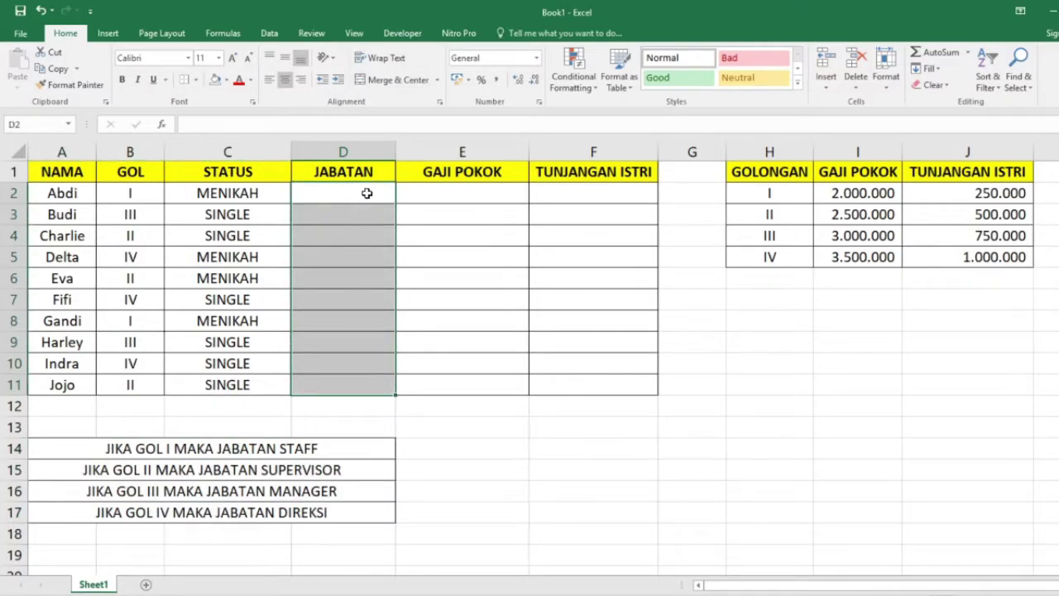
# - Start an IF formula in D2 with the logical test B2="I"
pyautogui.click(366, 193)
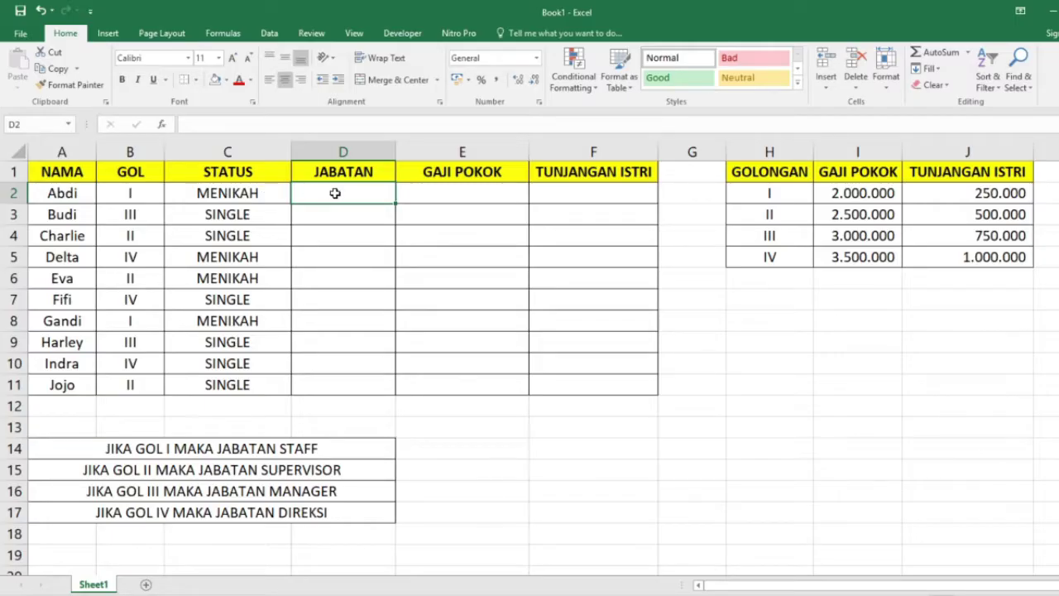
pyautogui.write('=')
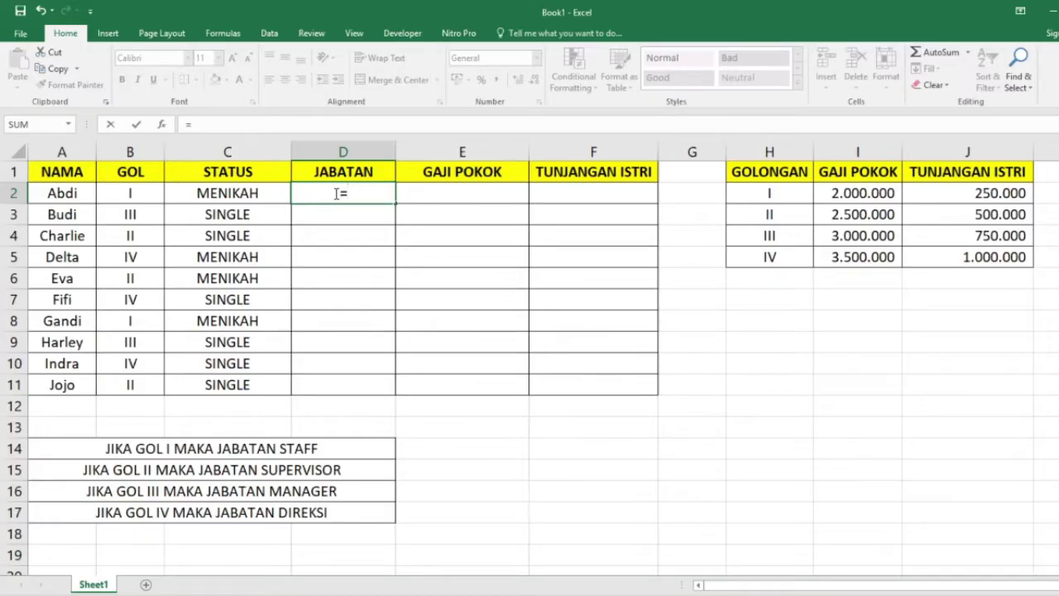
pyautogui.write('IF(')
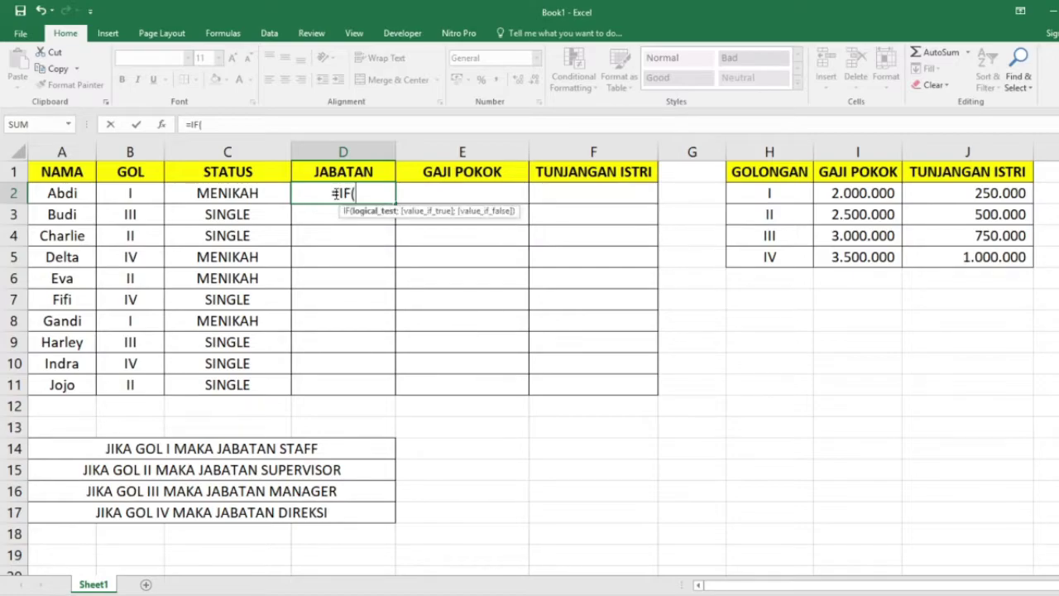
pyautogui.click(138, 194)
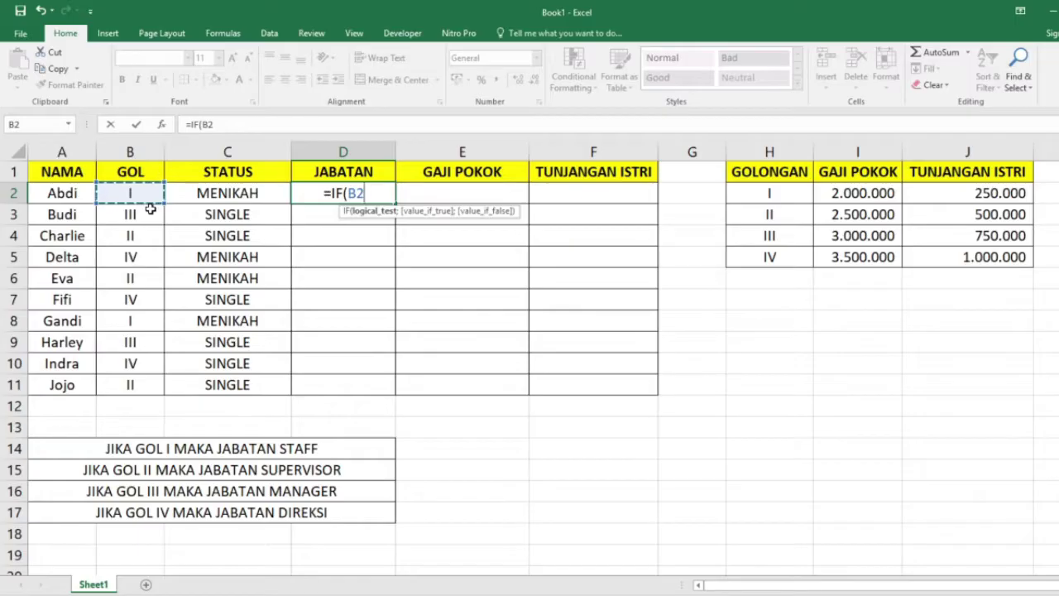
pyautogui.write('=')
pyautogui.write(':I')
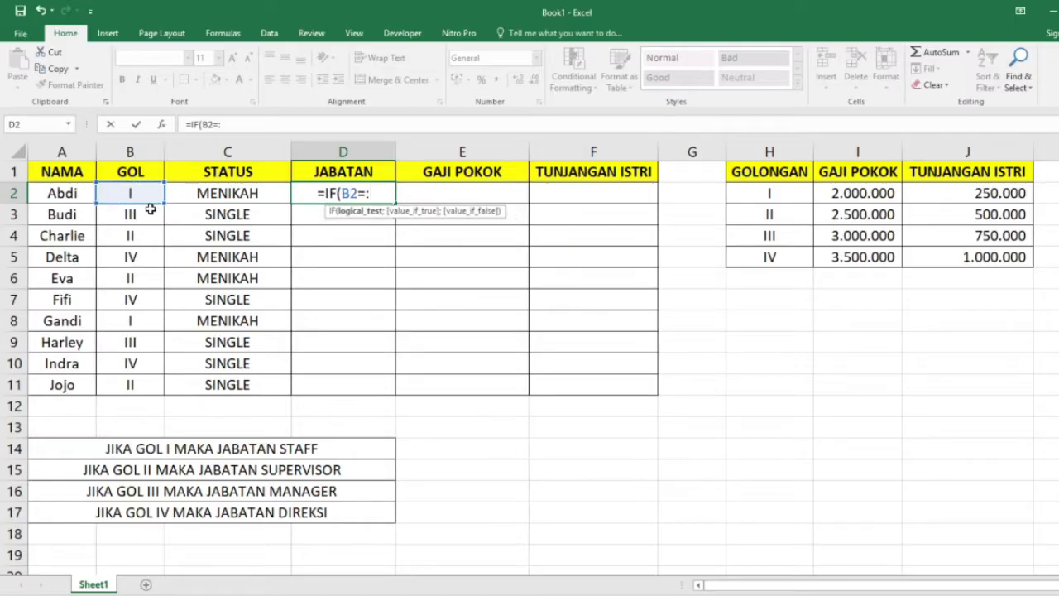
pyautogui.press('BackSpace')
pyautogui.press('BackSpace')
pyautogui.write('"')
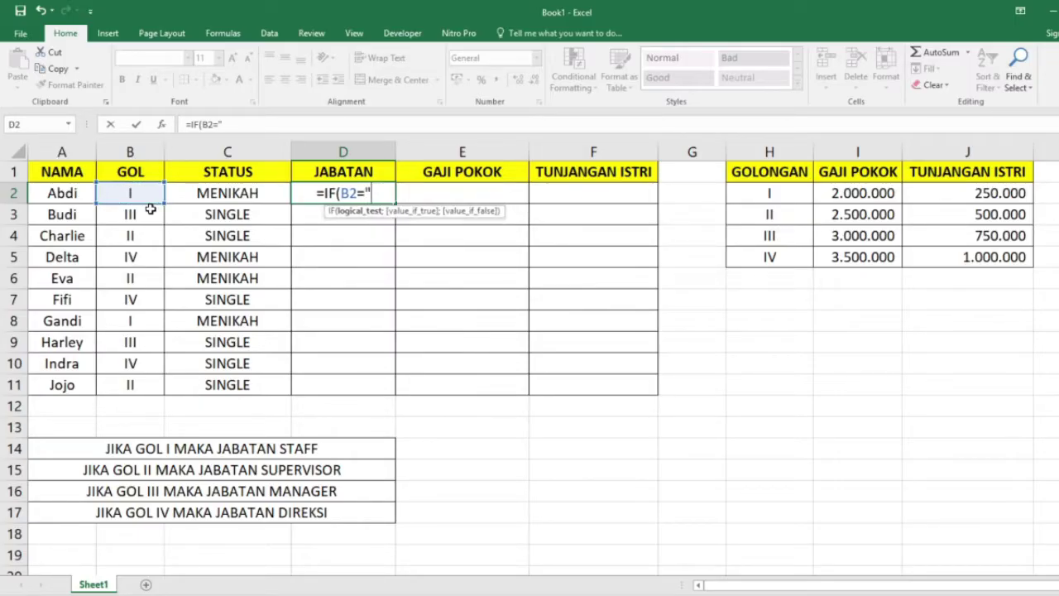
pyautogui.write('I"')
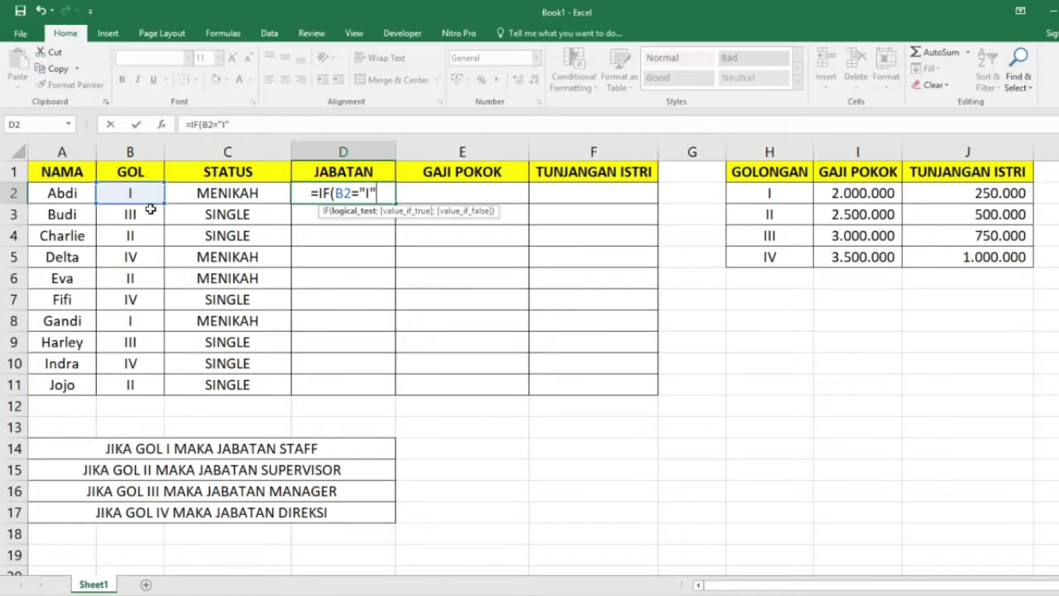
# - Add "STAFF" as the value if true in the D2 formula, followed by a semicolon separator
pyautogui.write(';')
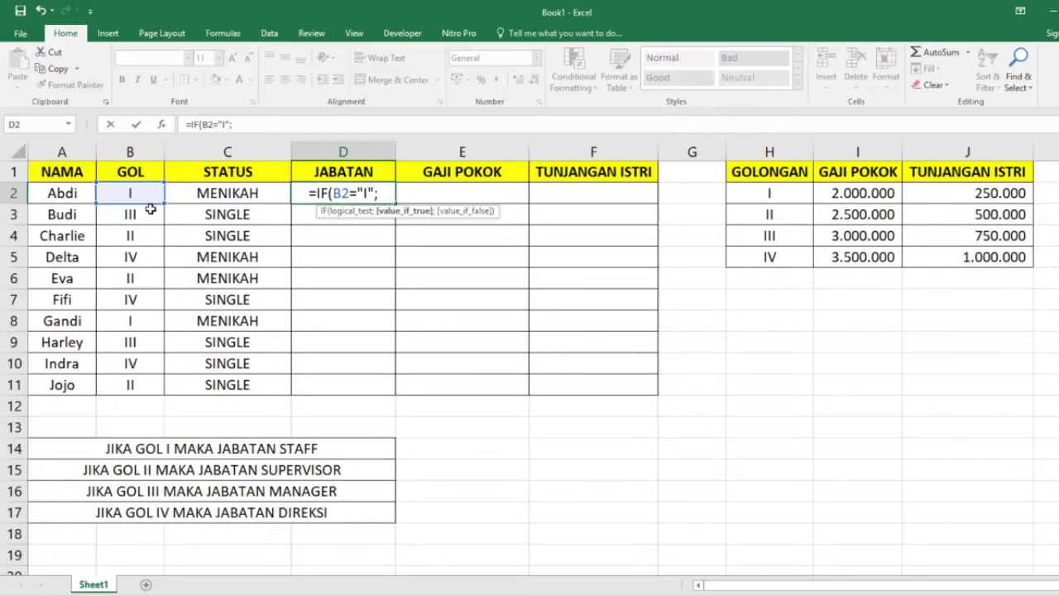
pyautogui.write('"')
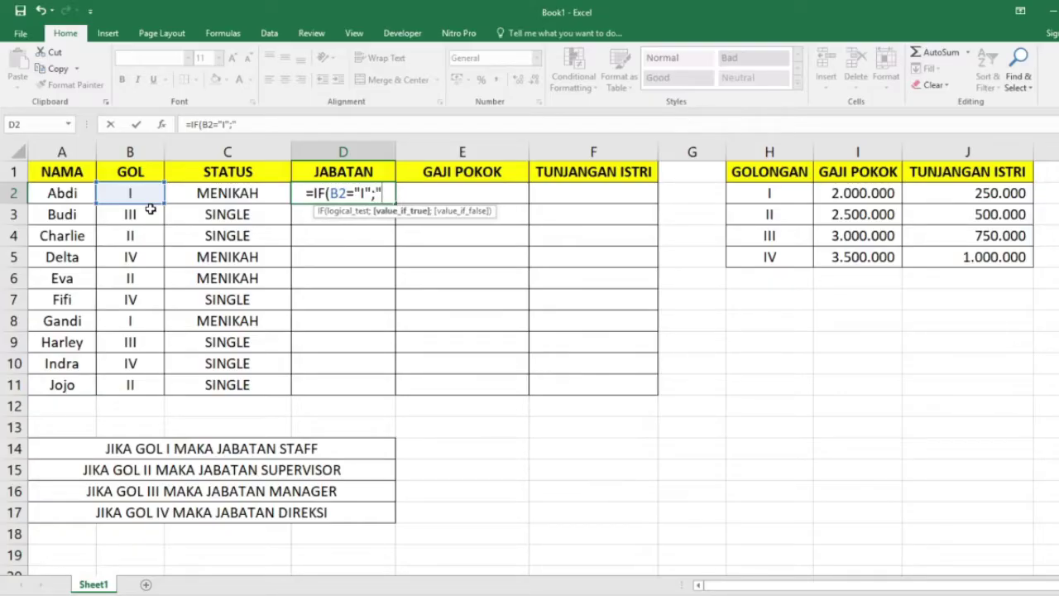
pyautogui.write('STAFF')
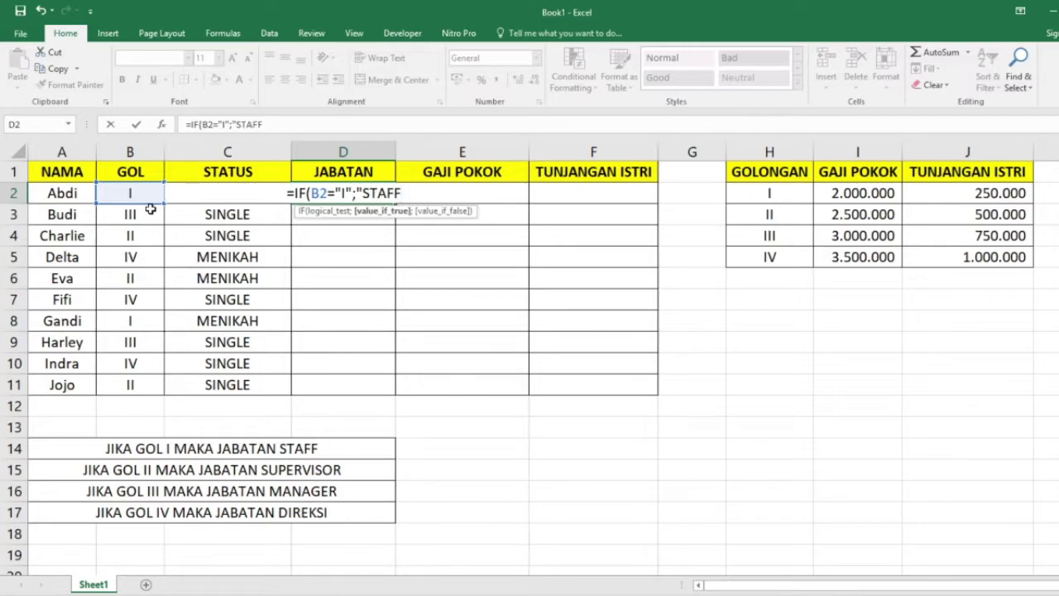
pyautogui.write('"')
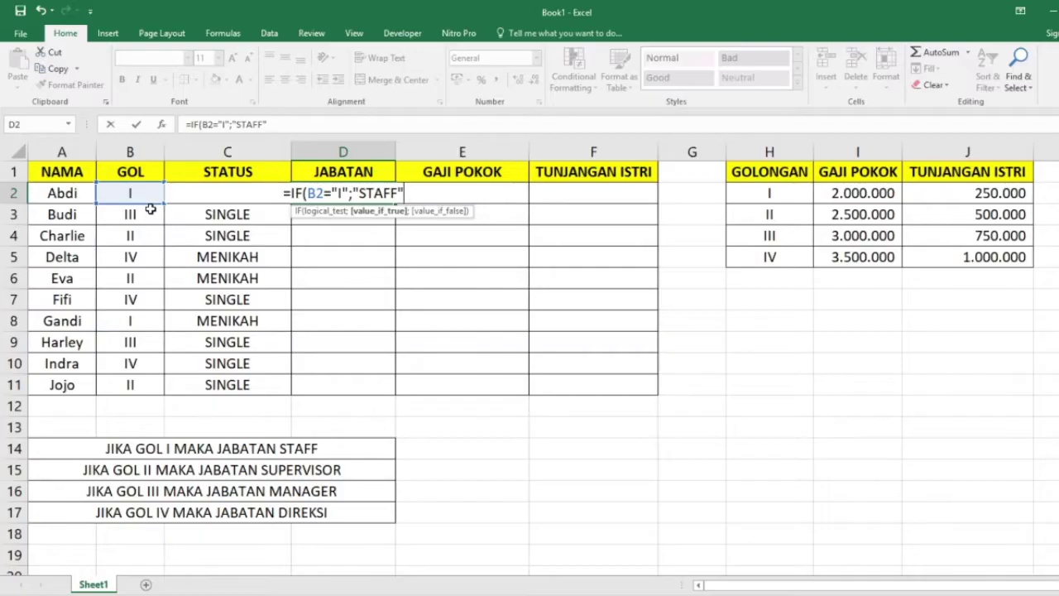
pyautogui.write(';')
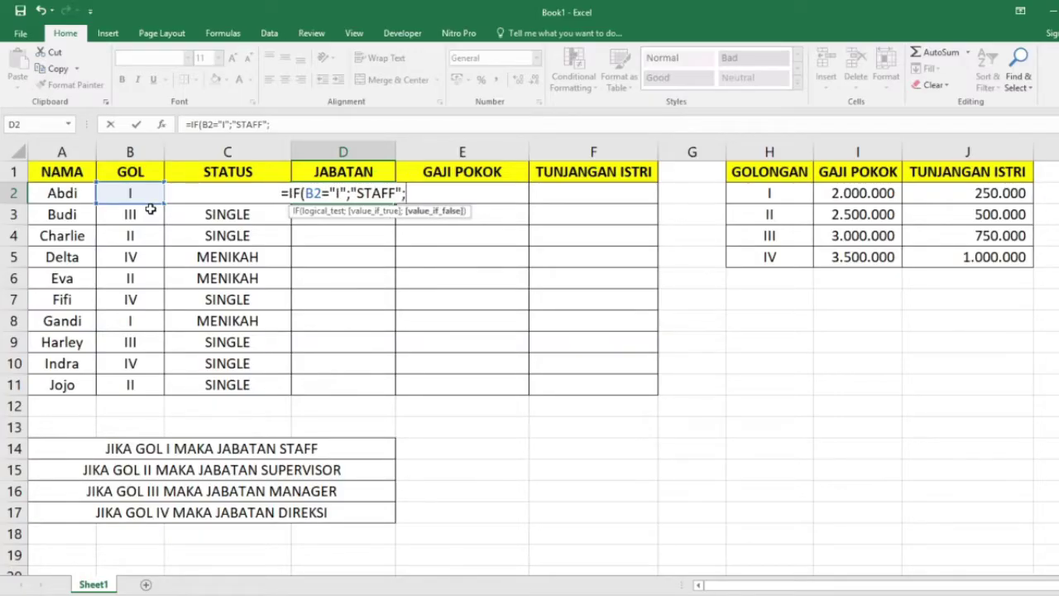
# - Nest a second IF in the D2 formula that returns "SUPERVISOR" when B2="II", followed by a semicolon separator
pyautogui.write('IF(')
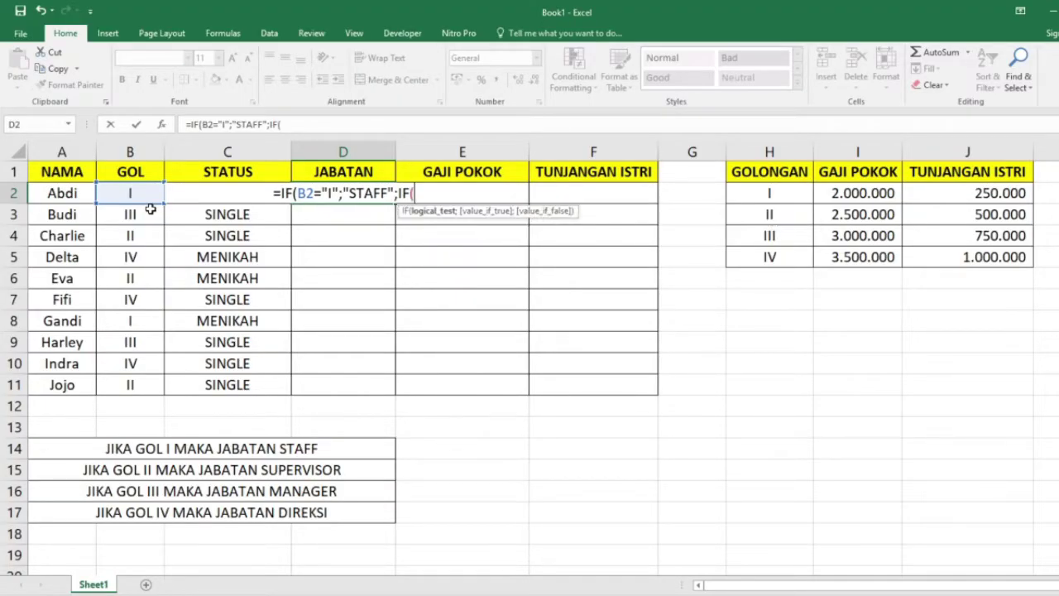
pyautogui.write('B2')
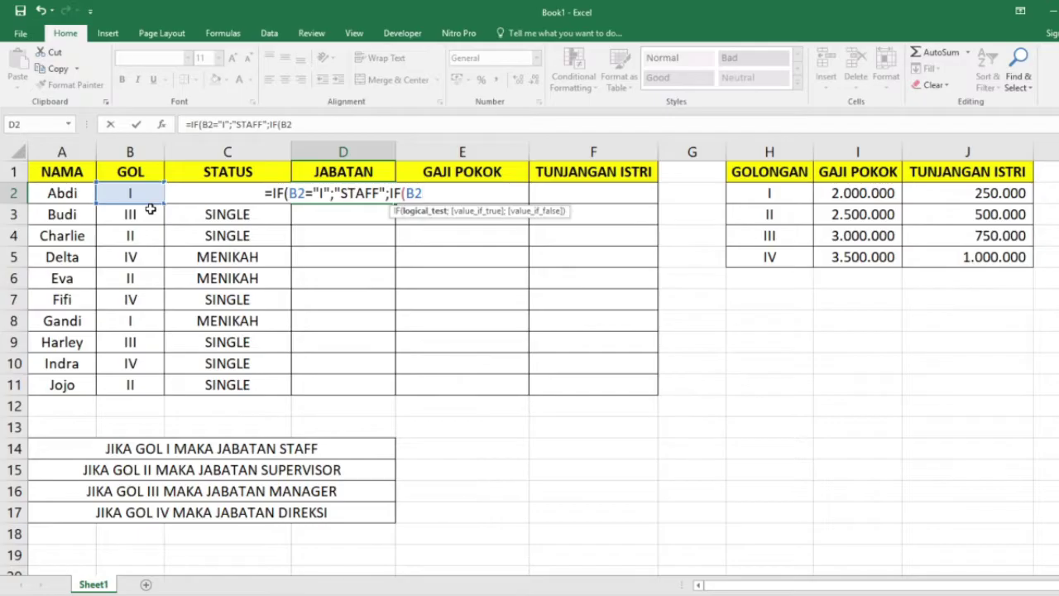
pyautogui.write('="II')
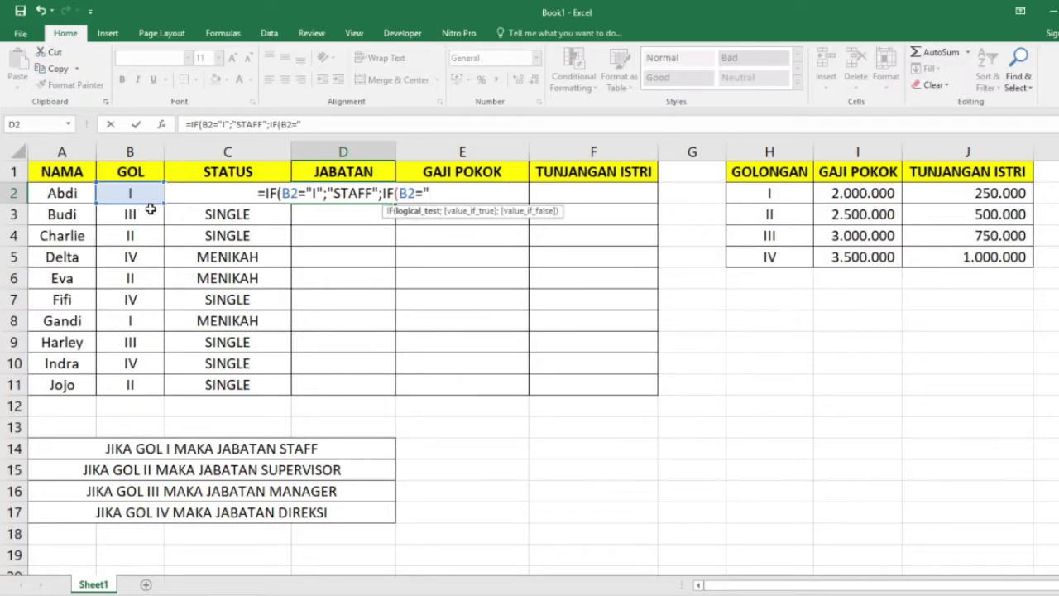
pyautogui.write('";"')
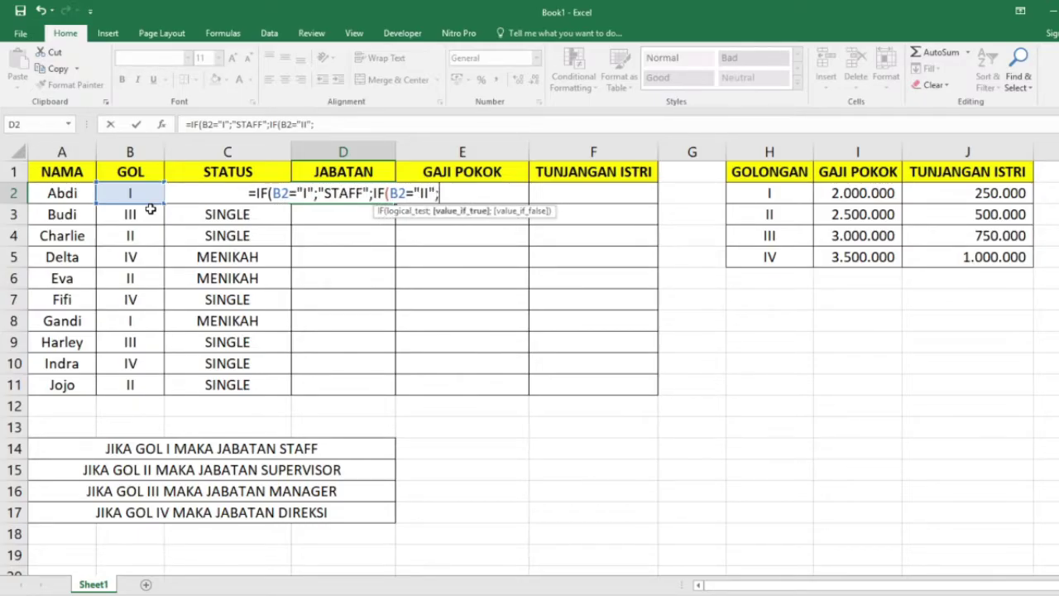
pyautogui.write('SUPERVI')
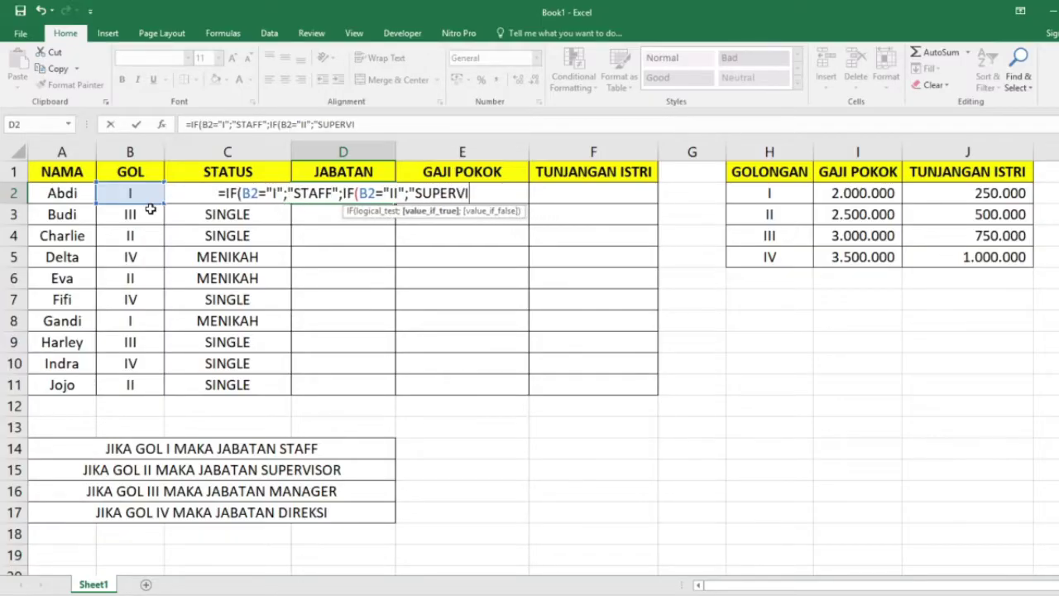
pyautogui.write('SOR";')
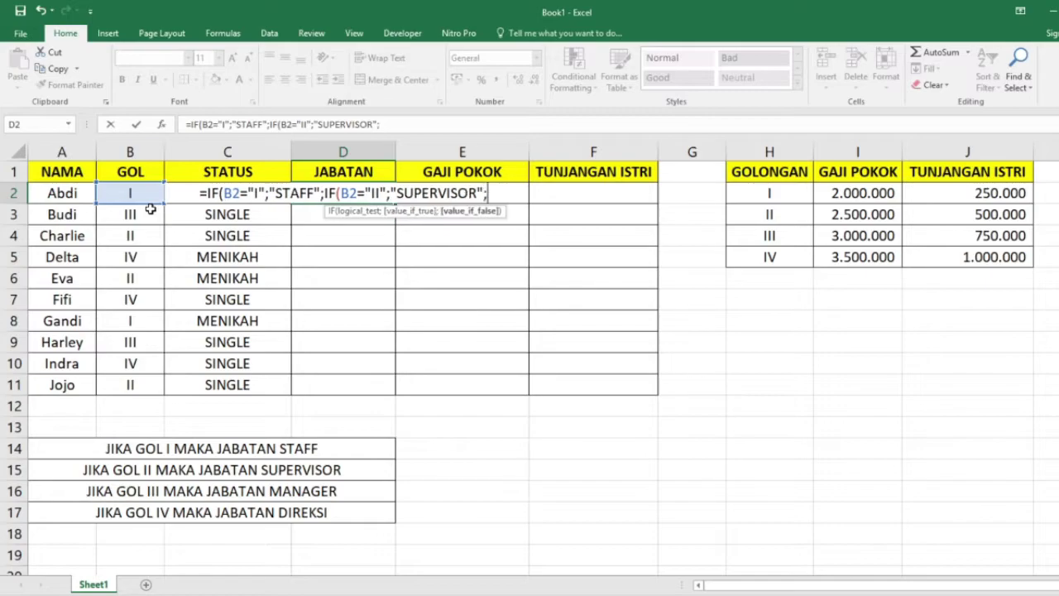
# - Nest a third IF in the D2 formula that returns "MANAGER" when B2="III", followed by a semicolon separator
pyautogui.write('IF')
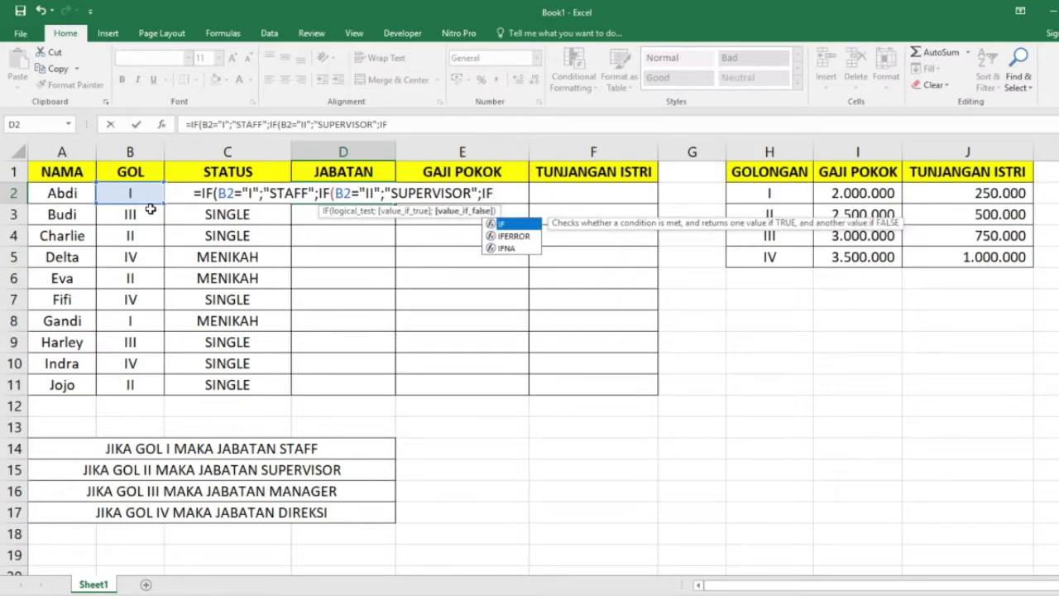
pyautogui.write('(')
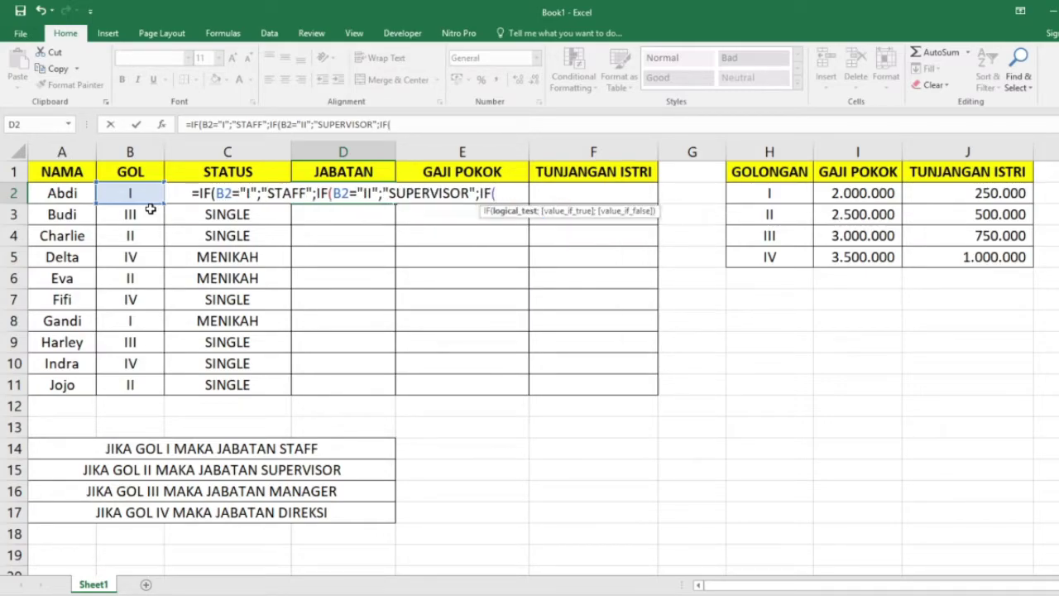
pyautogui.write('B2=')
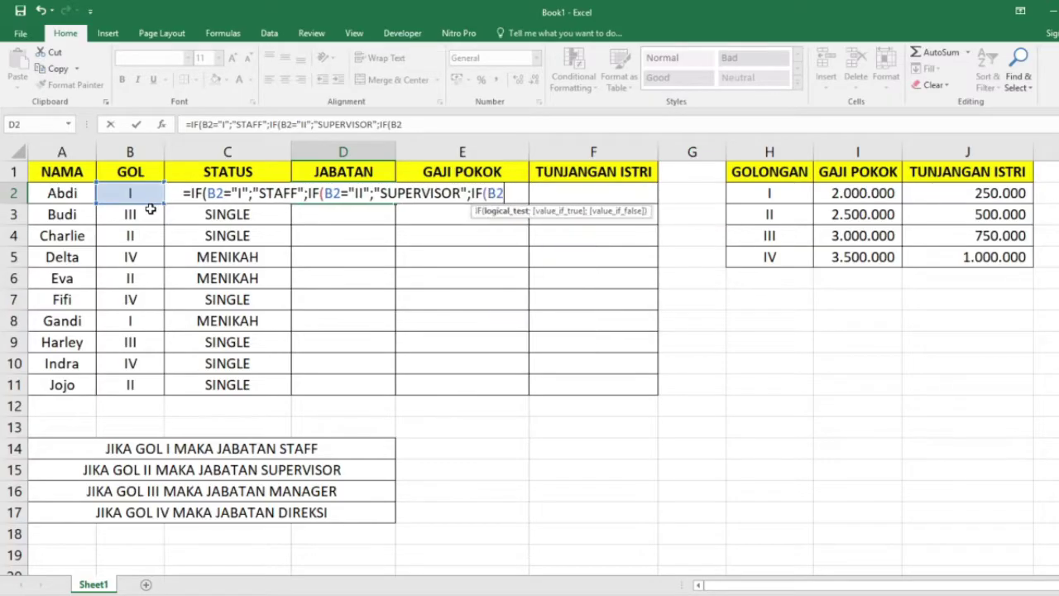
pyautogui.write('"II')
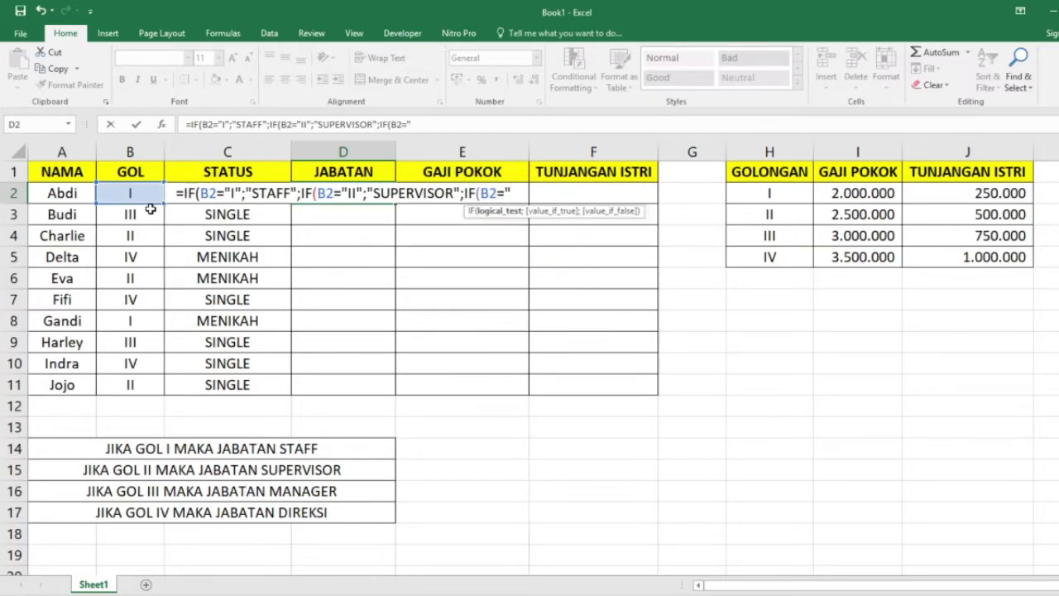
pyautogui.write('I"')
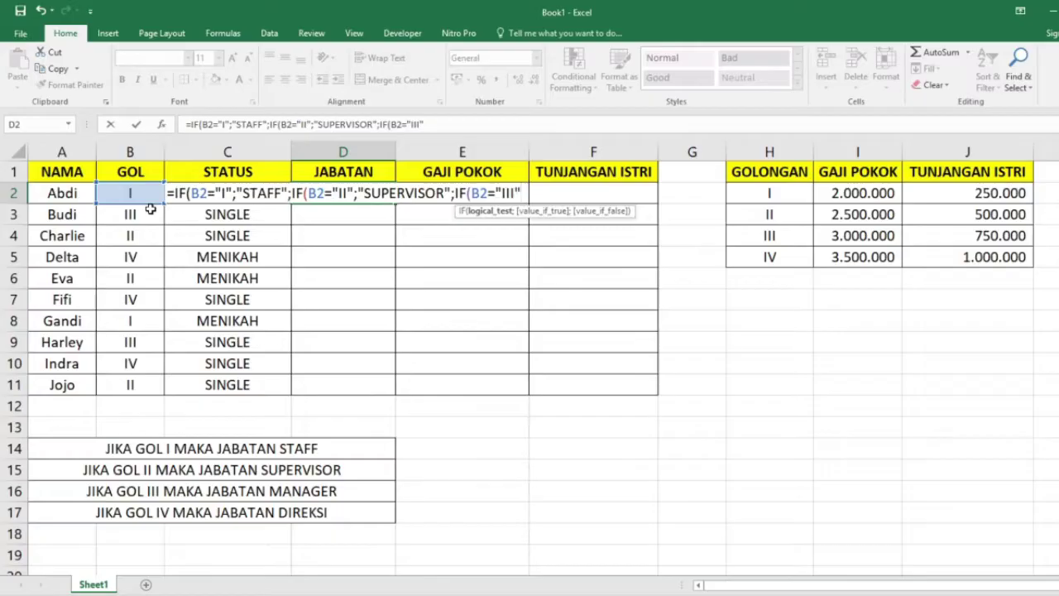
pyautogui.write(';"')
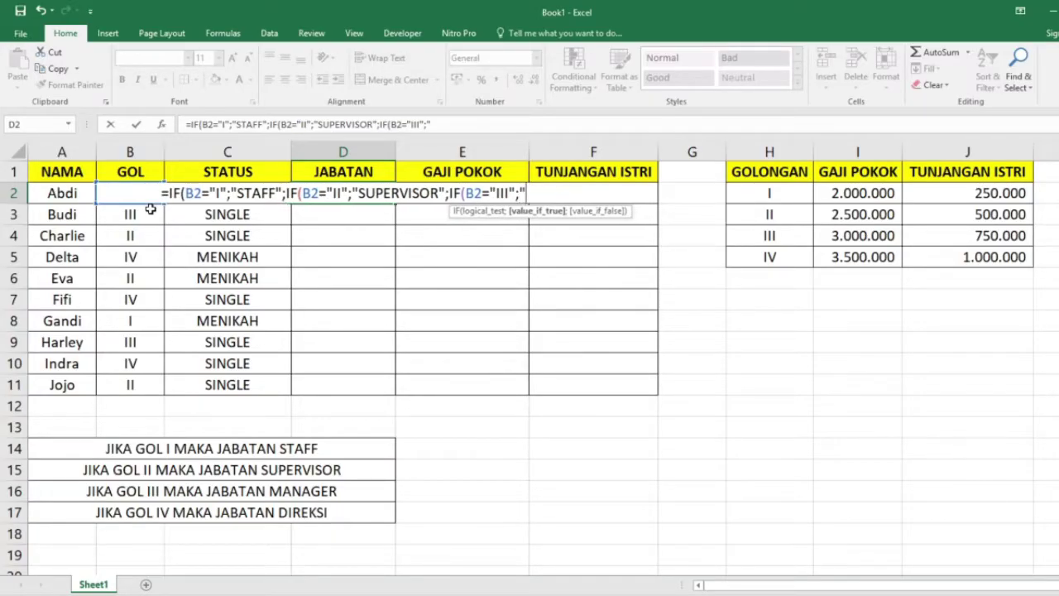
pyautogui.write('MA')
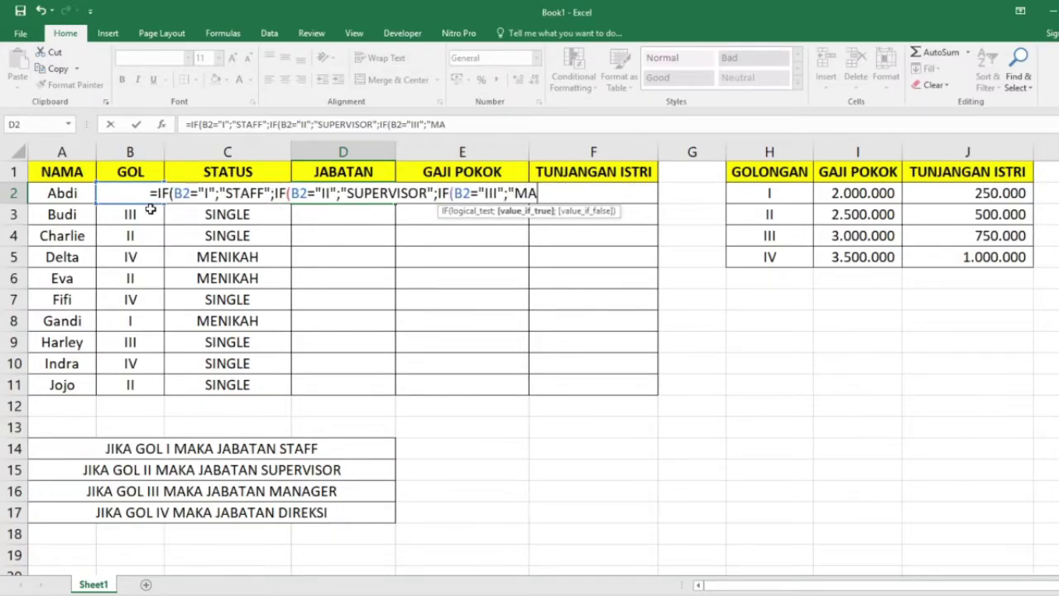
pyautogui.write('NAGER')
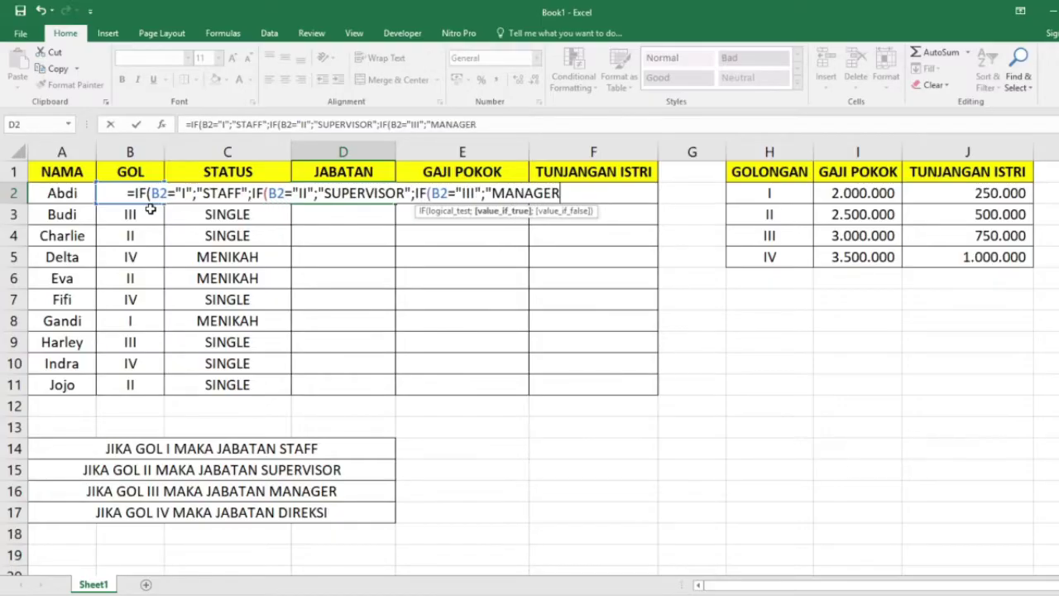
pyautogui.write('";(')
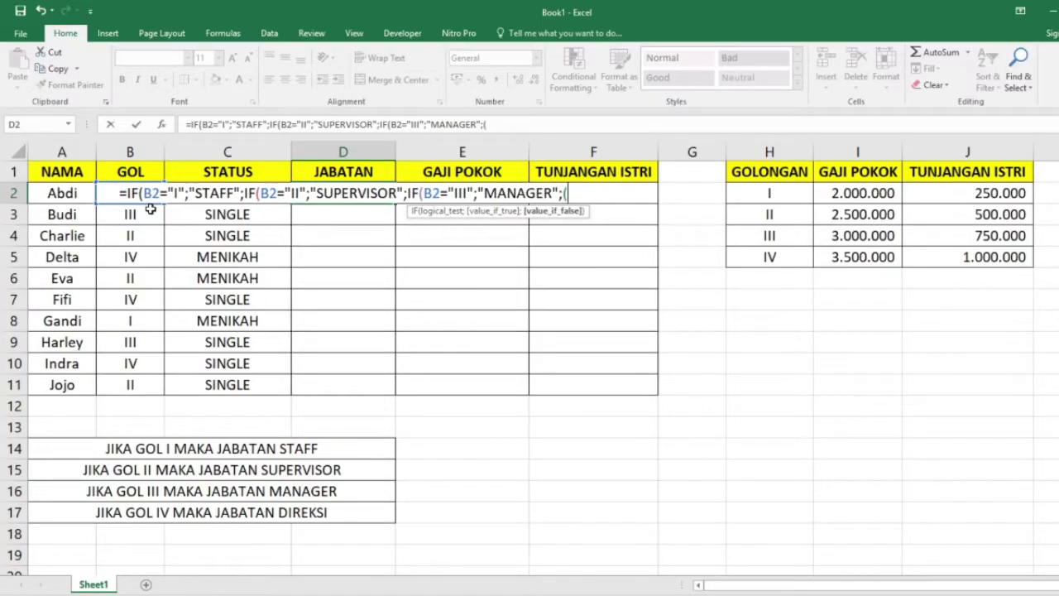
pyautogui.press('BackSpace')
# - Nest a fourth IF in the D2 formula that returns "DIREKSI" when B2="IV", followed by a semicolon separator
pyautogui.write('IF(')
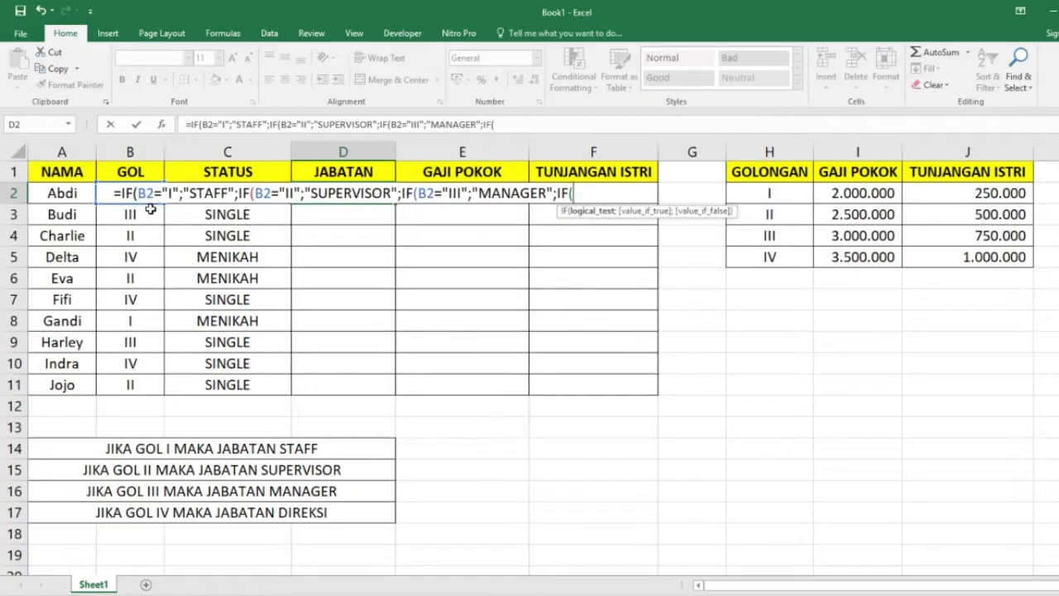
pyautogui.write('B2=')
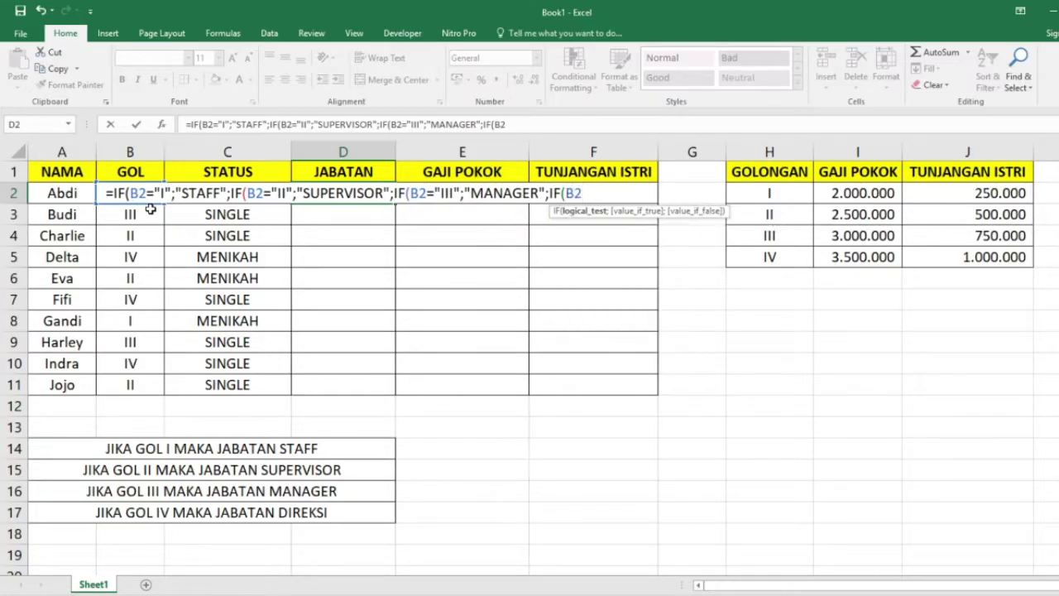
pyautogui.write('"IV"')
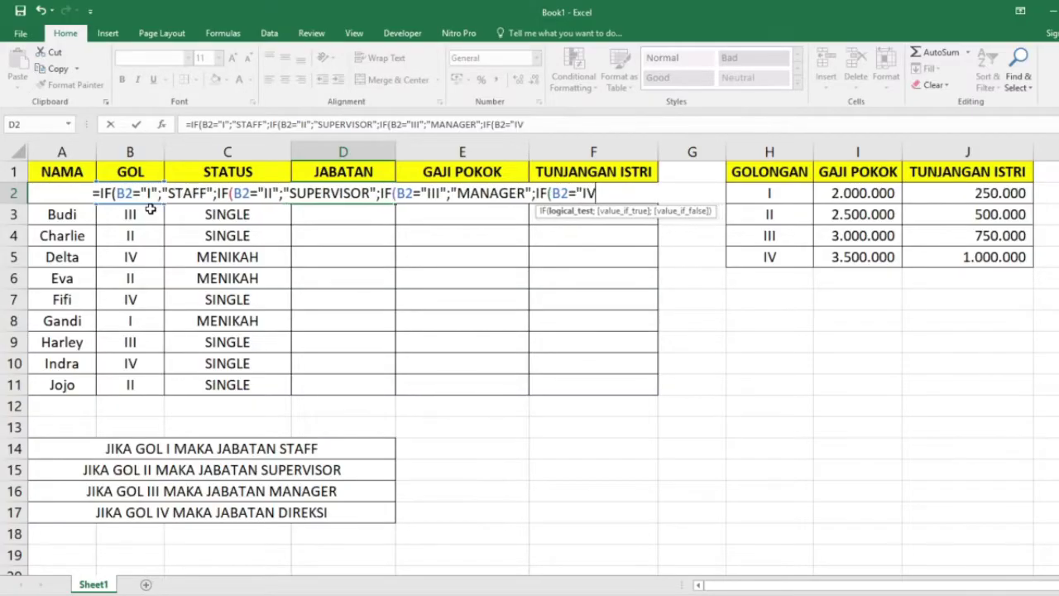
pyautogui.write(';"')
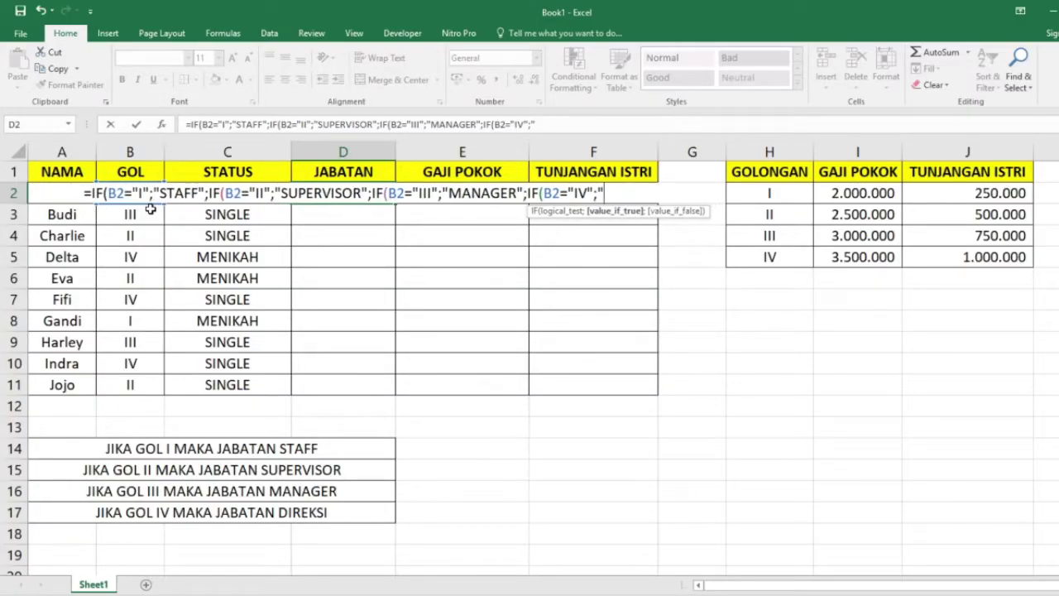
pyautogui.write('DIREKSI')
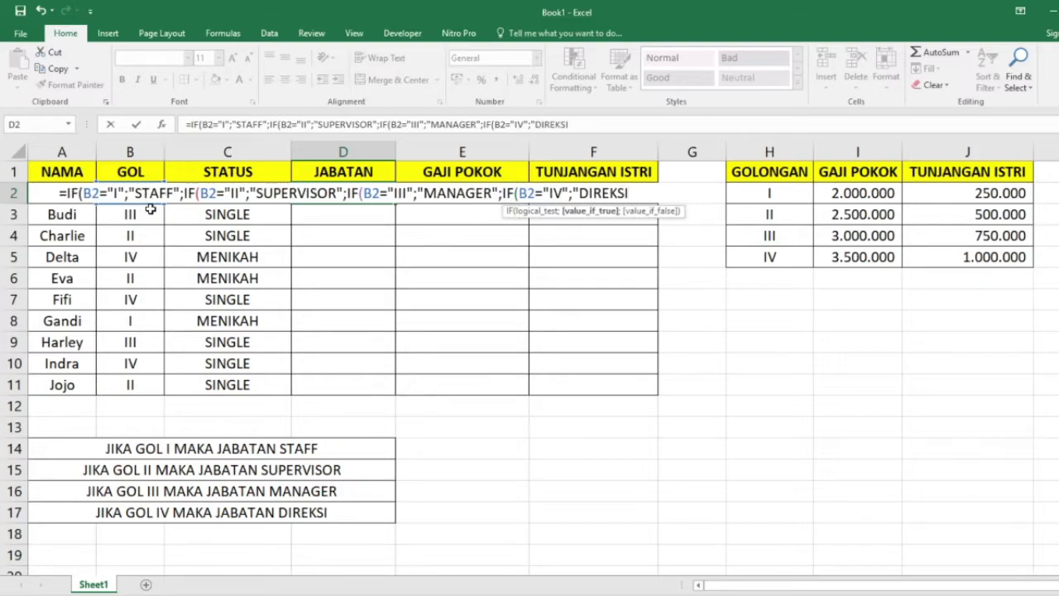
pyautogui.write('"')
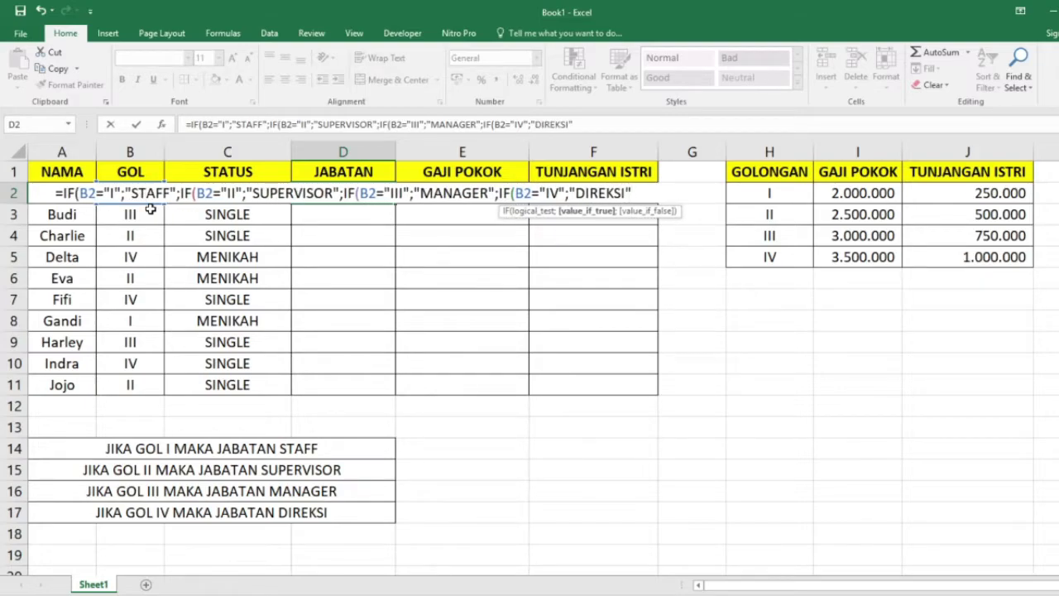
pyautogui.write(';')
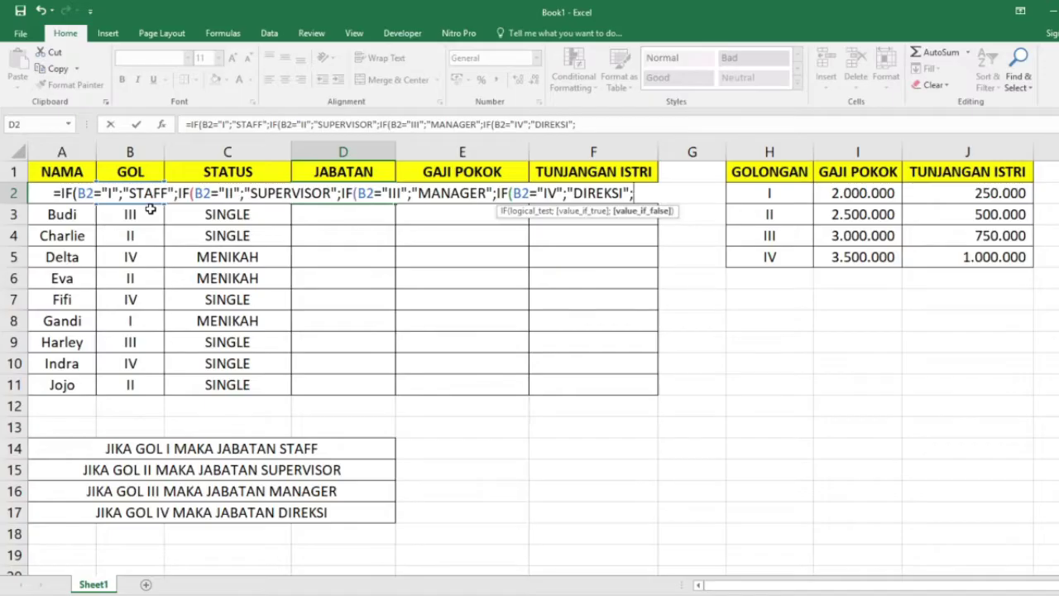
# - Add "-" as the final value if false in the D2 formula, close all four IF parentheses and enter the formula
pyautogui.write('"')
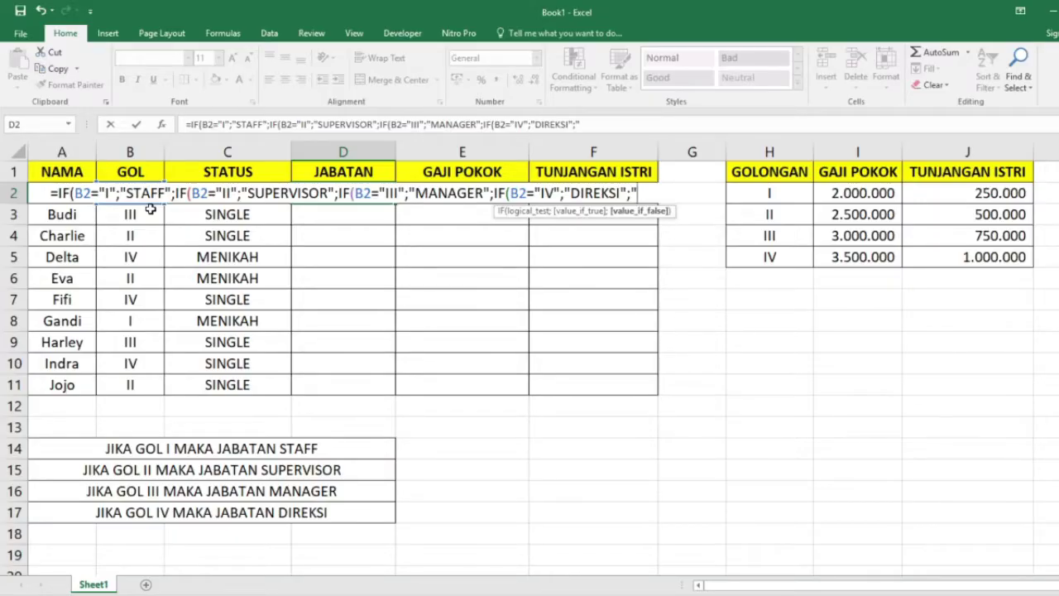
pyautogui.write('-')
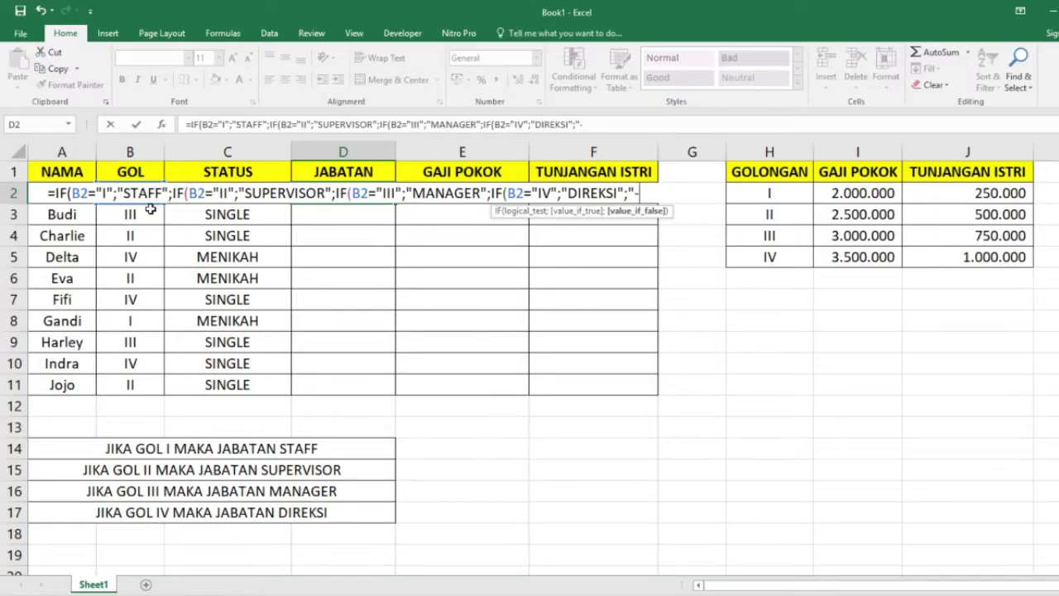
pyautogui.write('"')
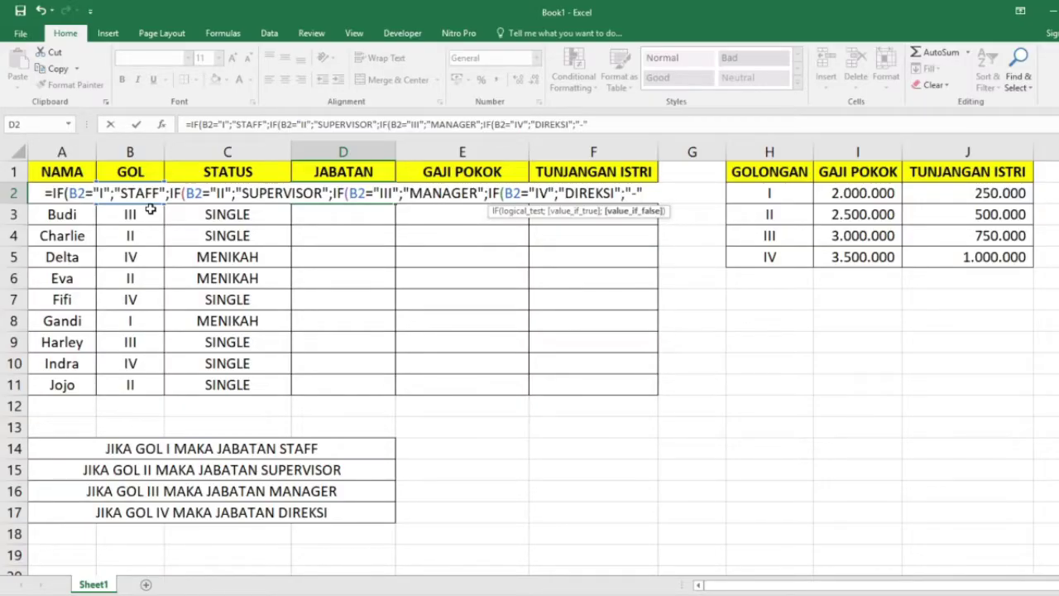
pyautogui.write(')')
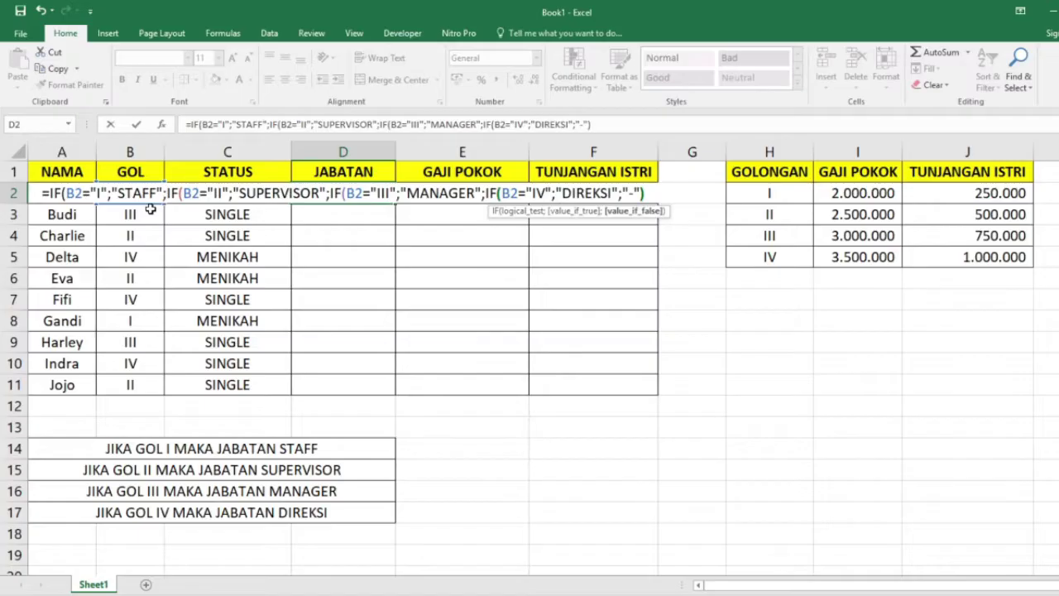
pyautogui.write(')')
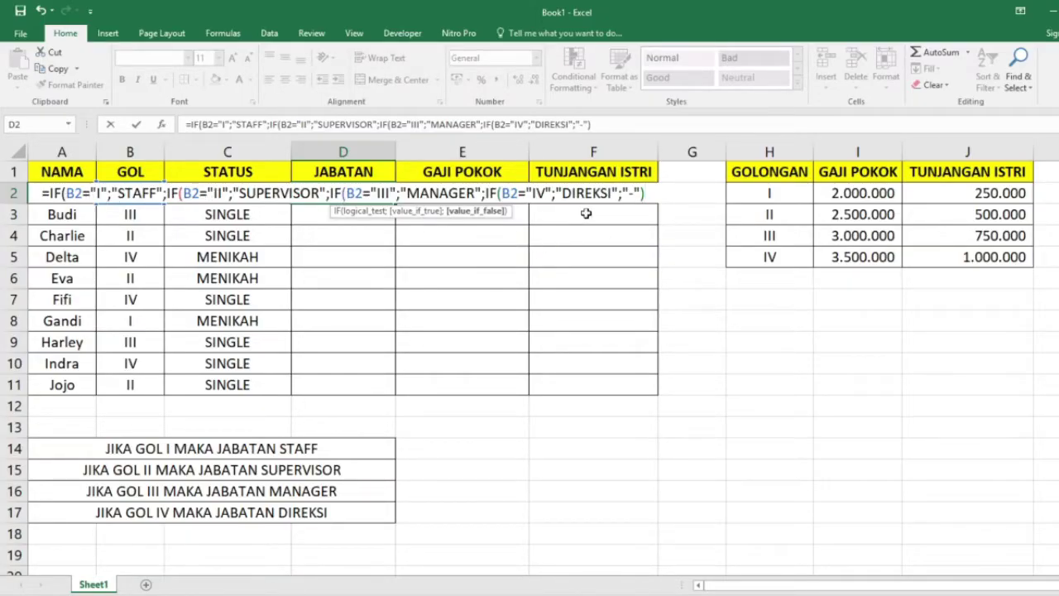
pyautogui.write(')))')
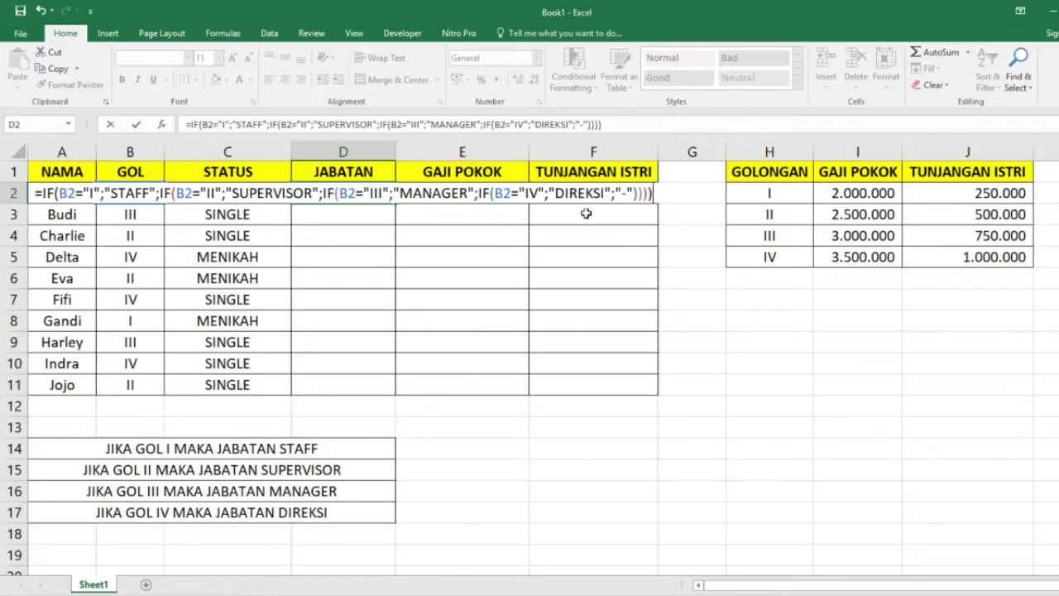
pyautogui.press('Return')
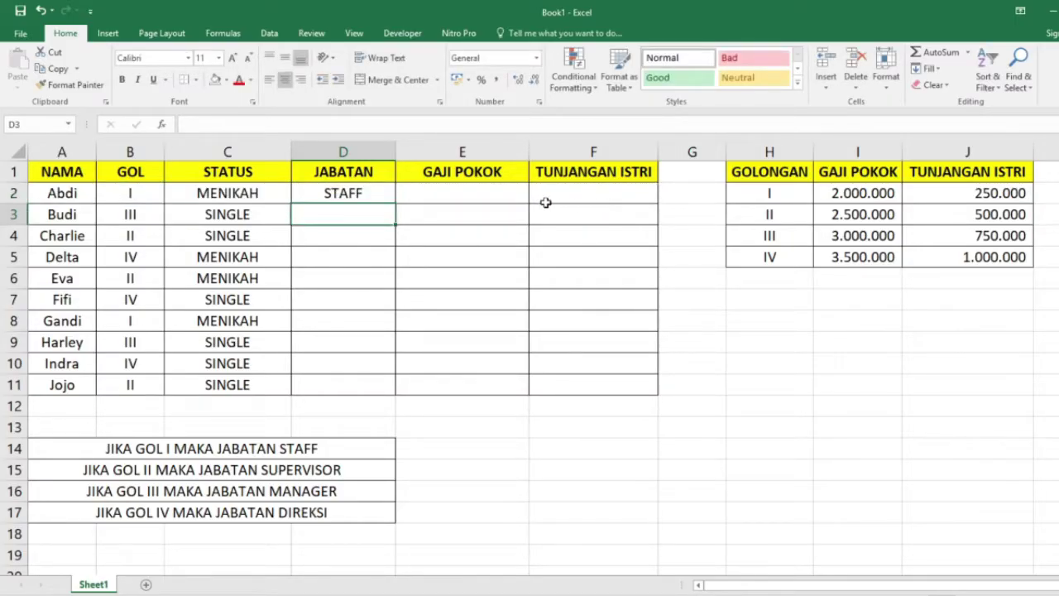
# - Check D2 against the GOL in B2 and the rule in row 14, and fill the JABATAN formula down through D11
pyautogui.click(333, 189)
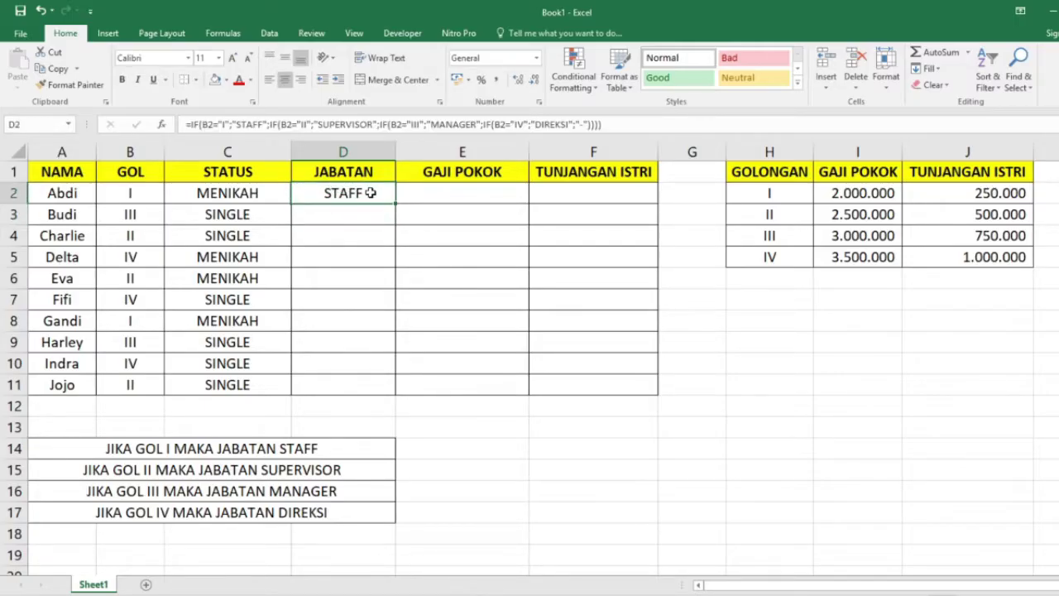
pyautogui.click(147, 194)
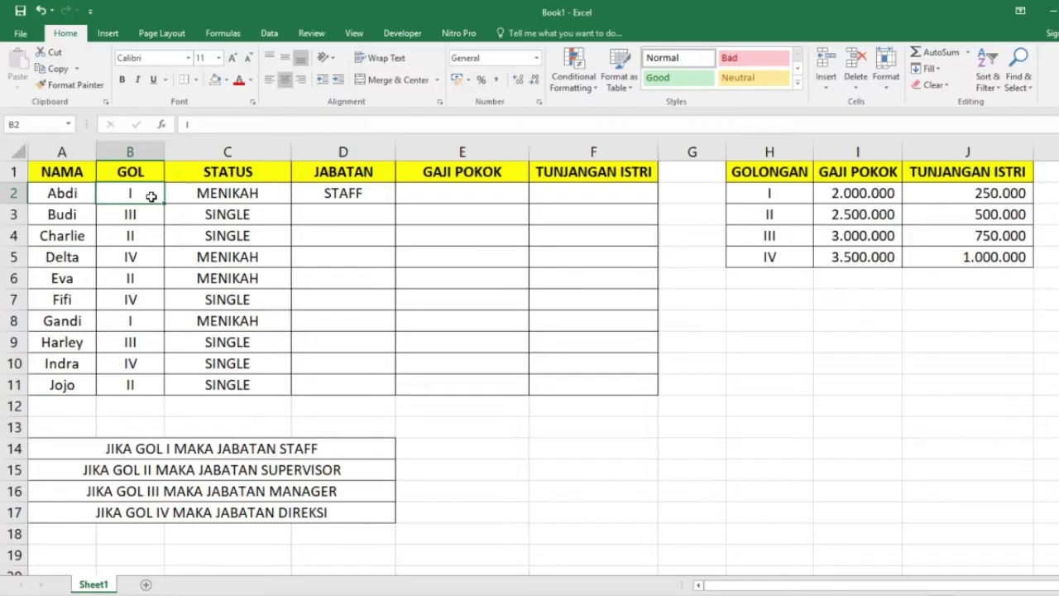
pyautogui.click(112, 448)
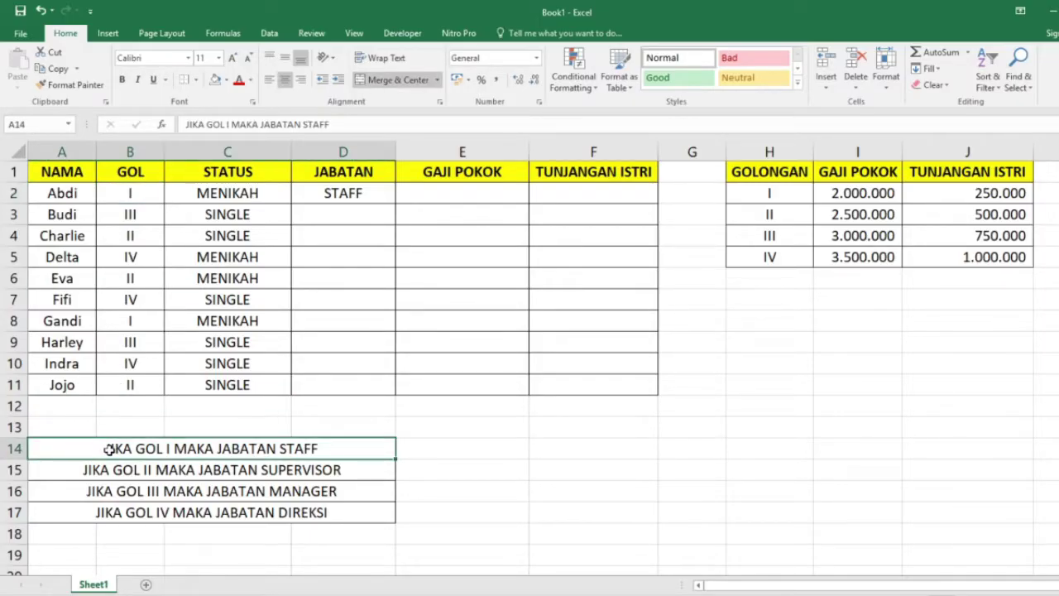
pyautogui.click(327, 195)
pyautogui.click(129, 193)
pyautogui.click(329, 191)
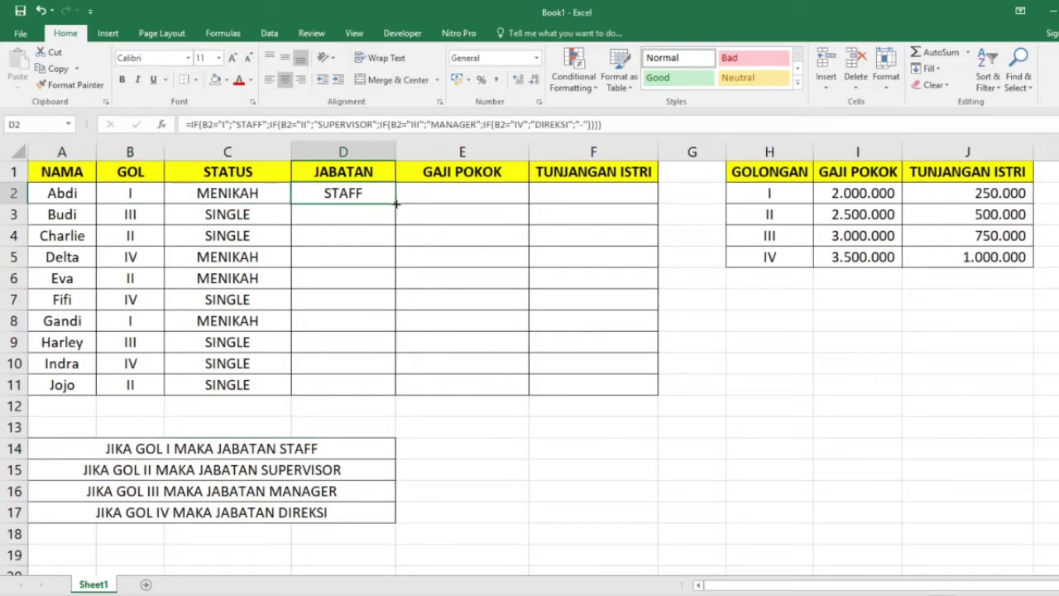
pyautogui.moveTo(395, 203); pyautogui.dragTo(397, 394)
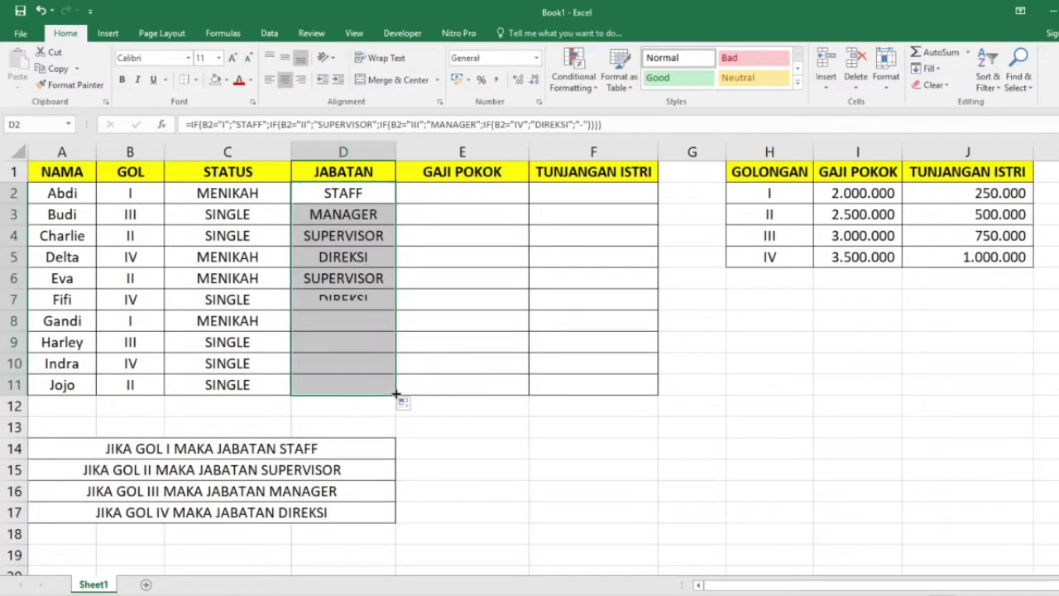
pyautogui.click(389, 423)
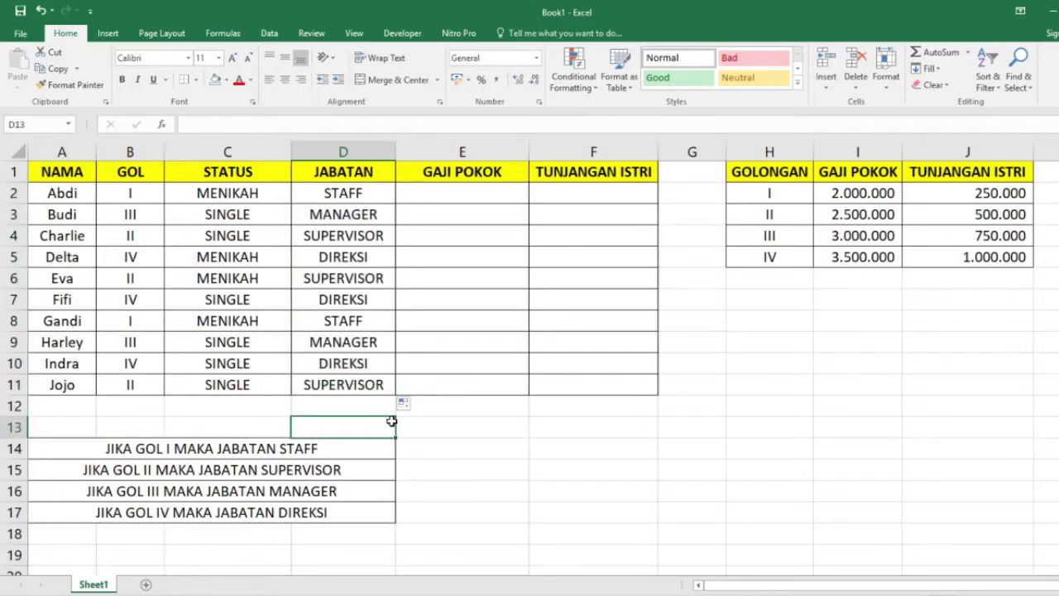
# - Check the JABATAN results in rows 11, 9 and 7 against their GOL values and the rules in rows 15 to 17
pyautogui.click(351, 384)
pyautogui.click(137, 387)
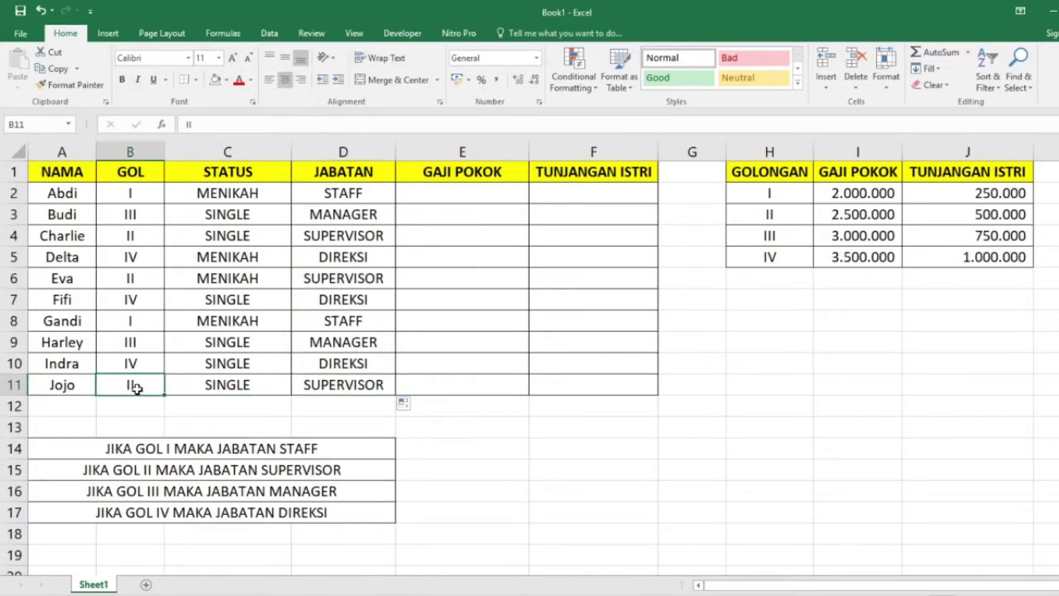
pyautogui.click(323, 470)
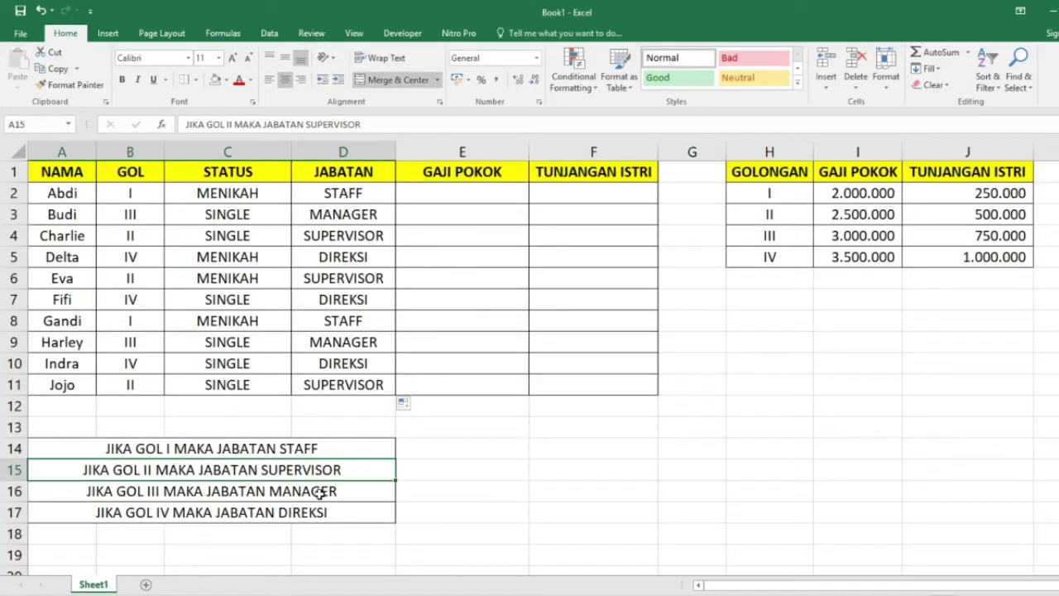
pyautogui.click(364, 343)
pyautogui.click(143, 344)
pyautogui.click(320, 341)
pyautogui.click(229, 488)
pyautogui.click(234, 512)
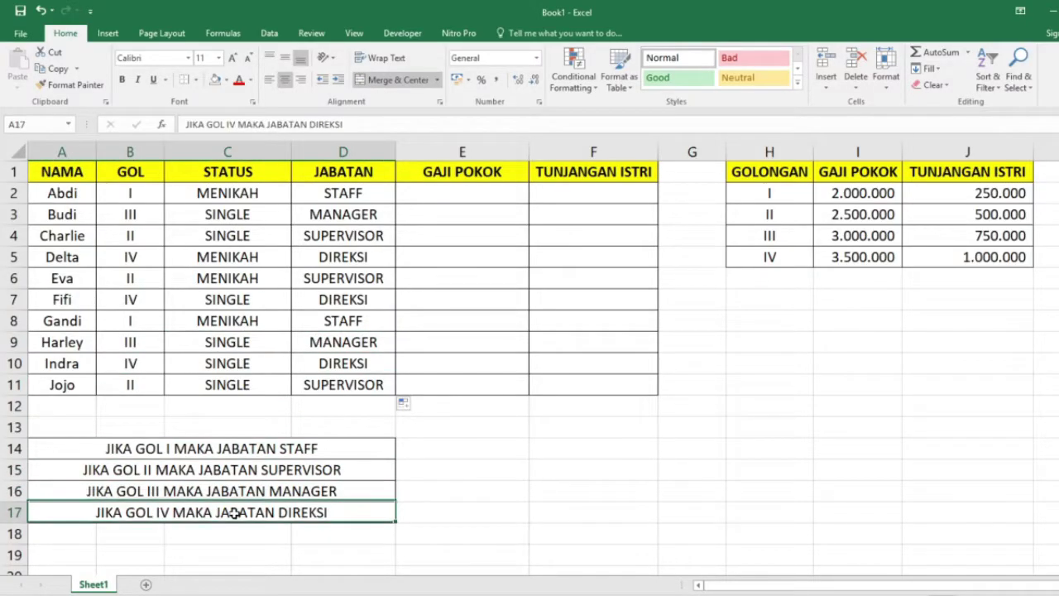
pyautogui.click(317, 304)
pyautogui.click(131, 304)
pyautogui.click(315, 305)
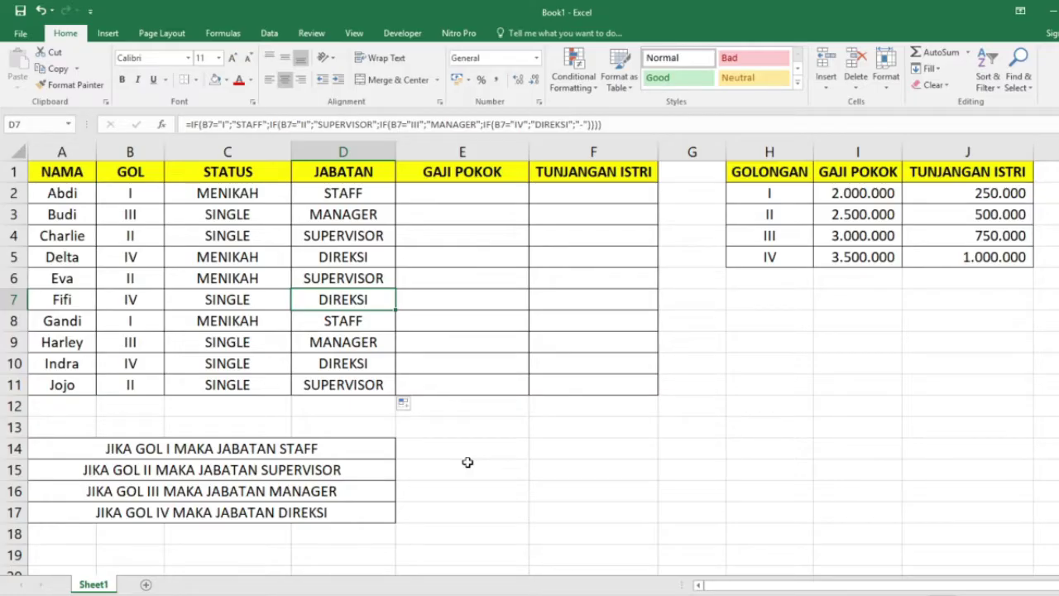
# - Examine the "STAFF" and "SUPERVISOR" conditions in the nested IF formula of D2
pyautogui.click(367, 190)
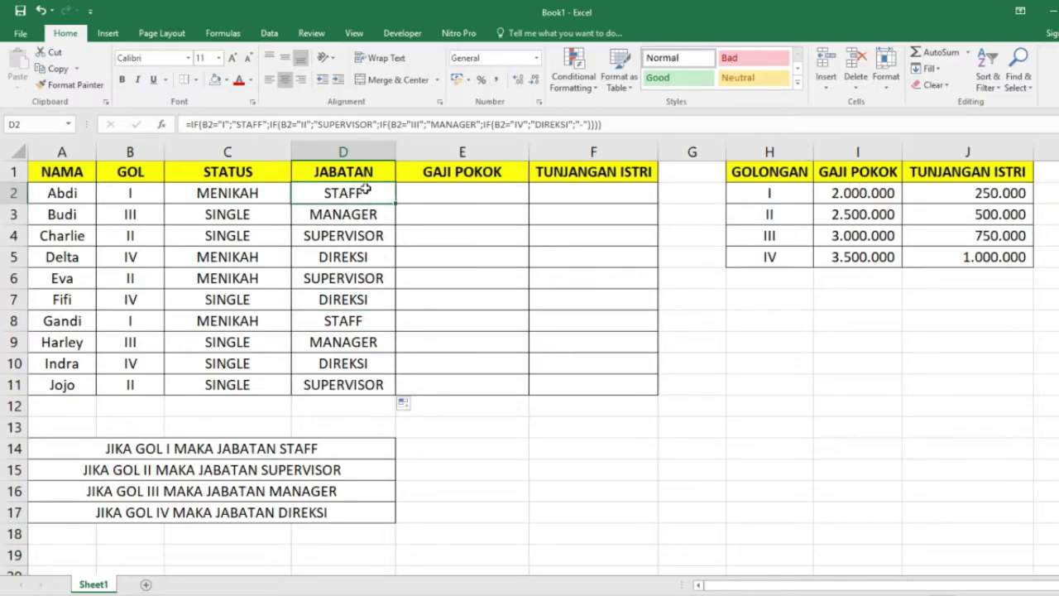
pyautogui.doubleClick(373, 192)
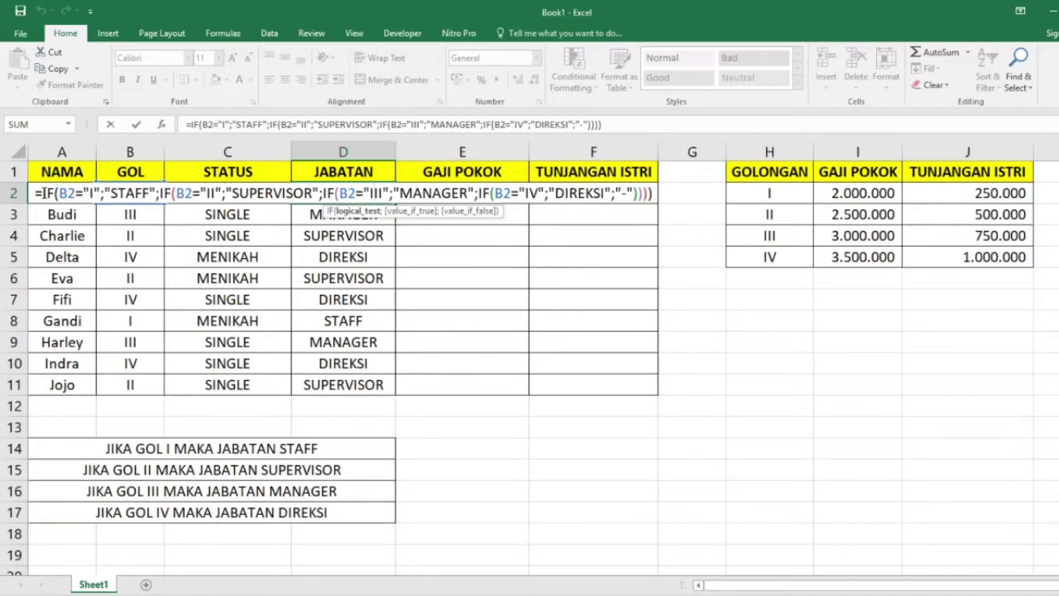
pyautogui.moveTo(41, 193); pyautogui.dragTo(156, 193)
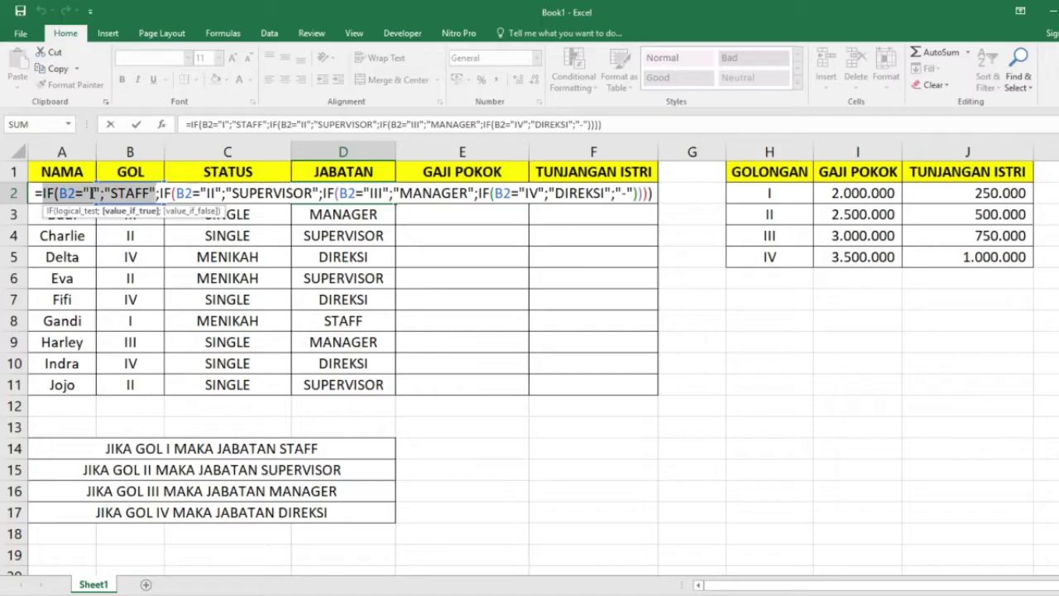
pyautogui.click(120, 193)
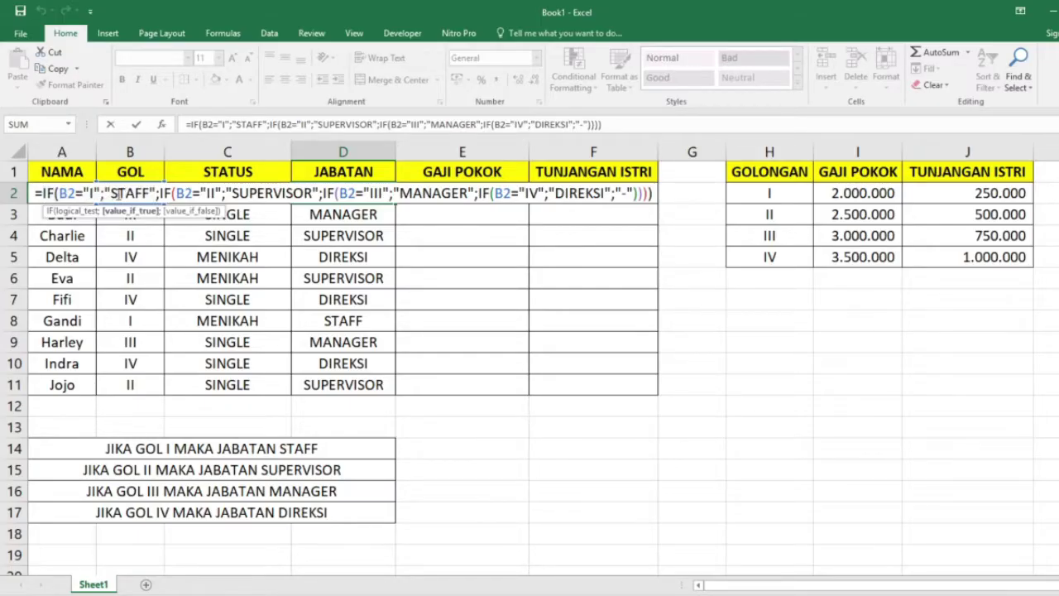
pyautogui.moveTo(113, 193); pyautogui.dragTo(149, 193)
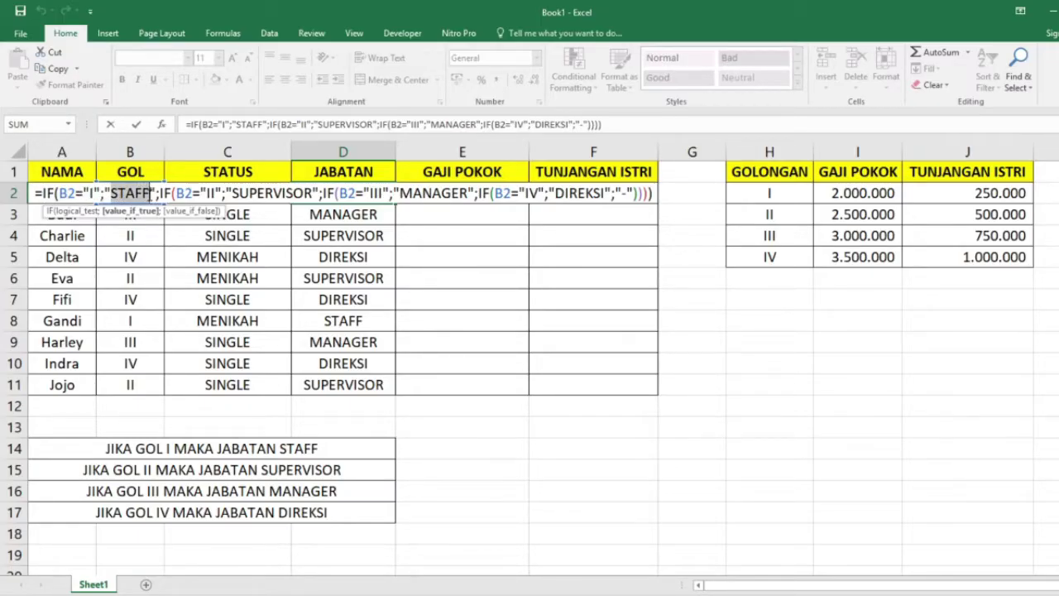
pyautogui.click(158, 193)
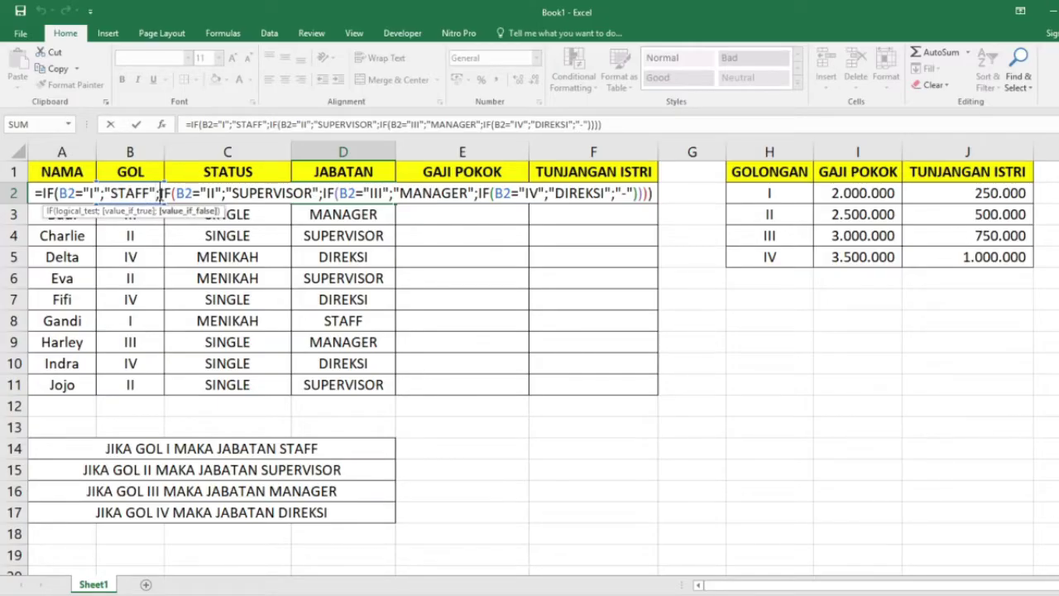
pyautogui.moveTo(162, 193); pyautogui.dragTo(319, 193)
pyautogui.click(208, 197)
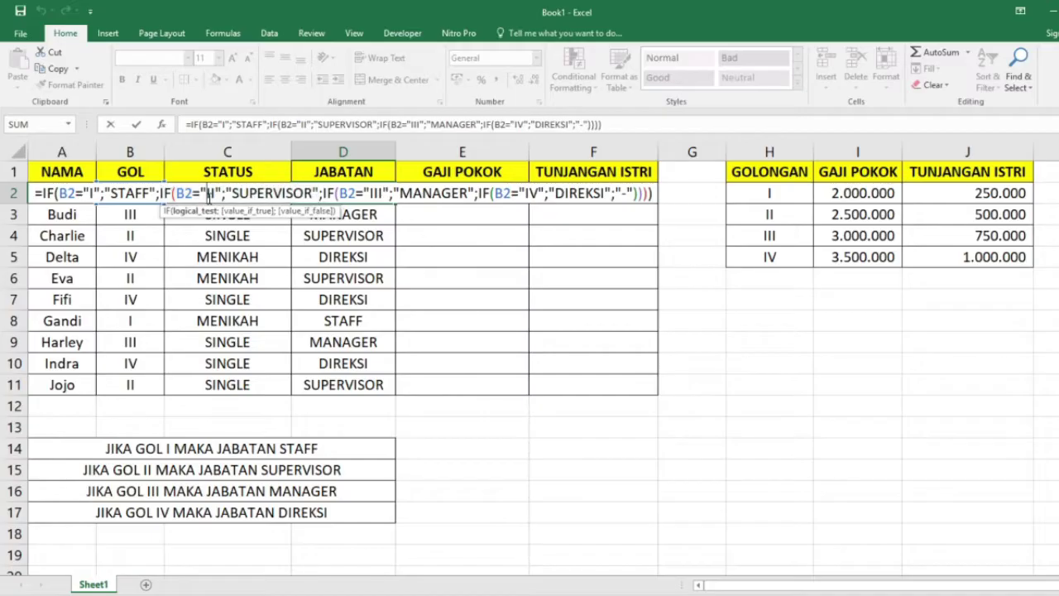
# - Examine the "MANAGER" and "DIREKSI" conditions, the "-" fallback and the closing parentheses in the D2 formula, then leave it as is
pyautogui.moveTo(206, 195); pyautogui.dragTo(474, 195)
pyautogui.click(328, 196)
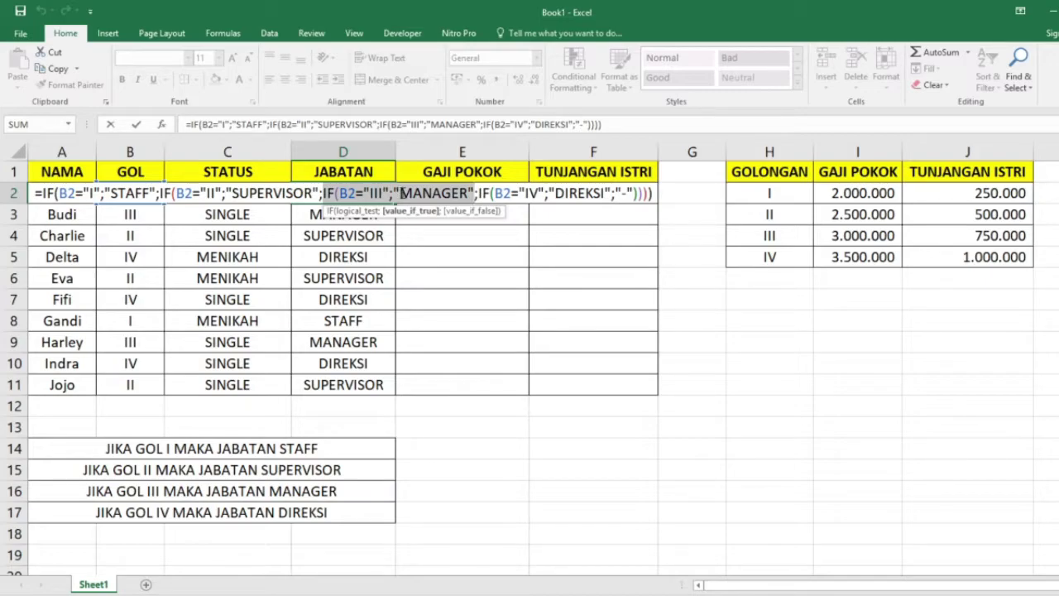
pyautogui.click(398, 197)
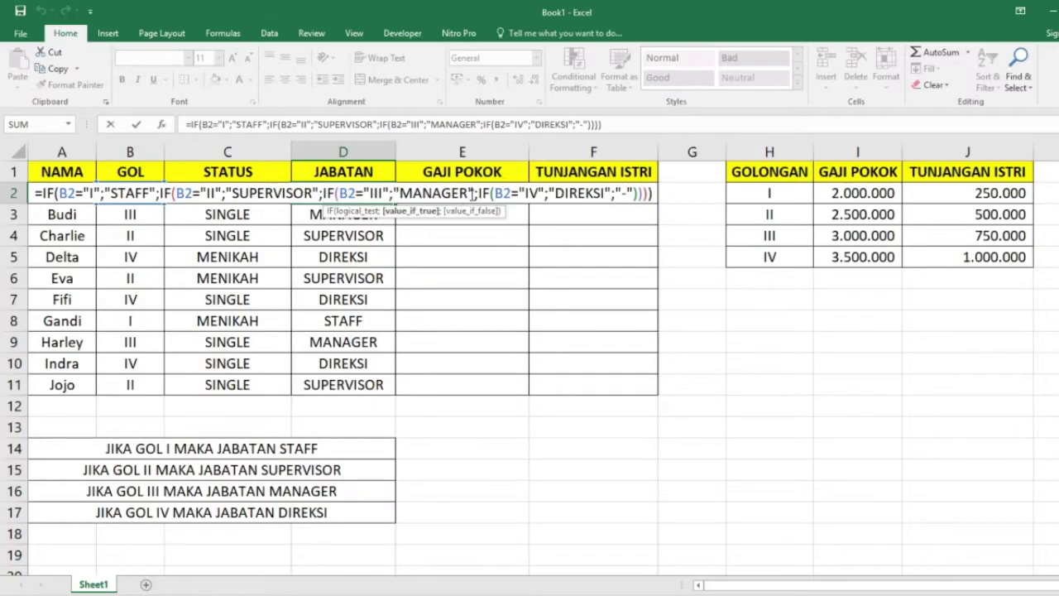
pyautogui.moveTo(479, 196); pyautogui.dragTo(612, 196)
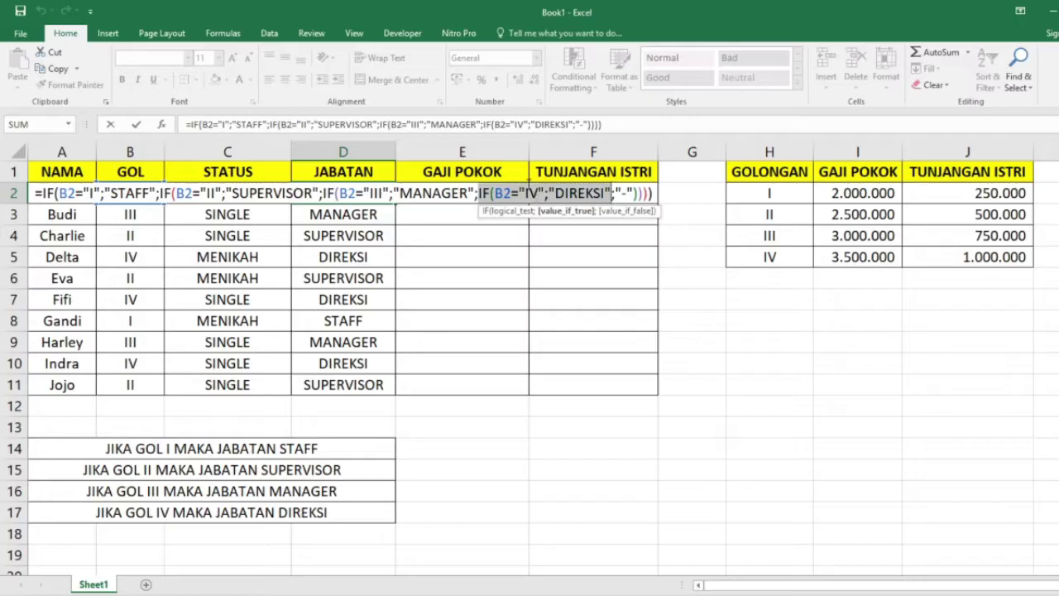
pyautogui.doubleClick(549, 194)
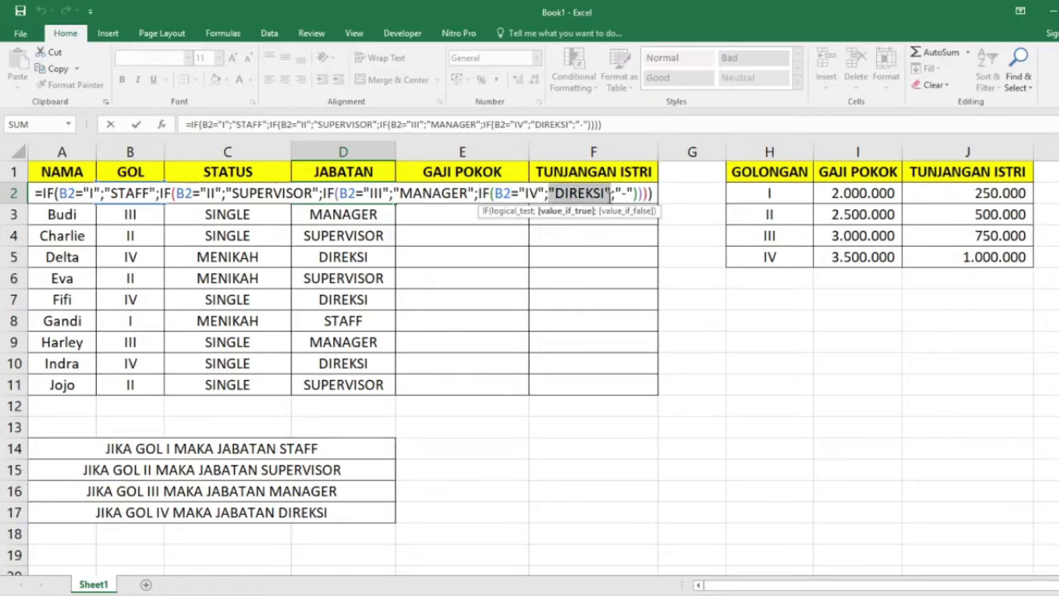
pyautogui.click(613, 193)
pyautogui.click(616, 194)
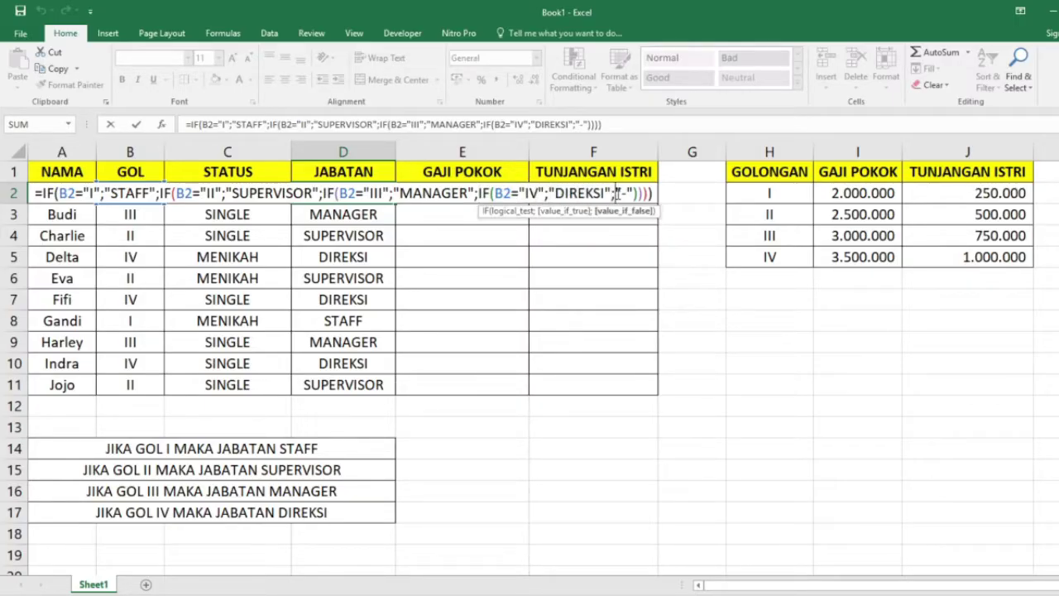
pyautogui.moveTo(617, 193); pyautogui.dragTo(629, 193)
pyautogui.click(634, 193)
pyautogui.press('Right')
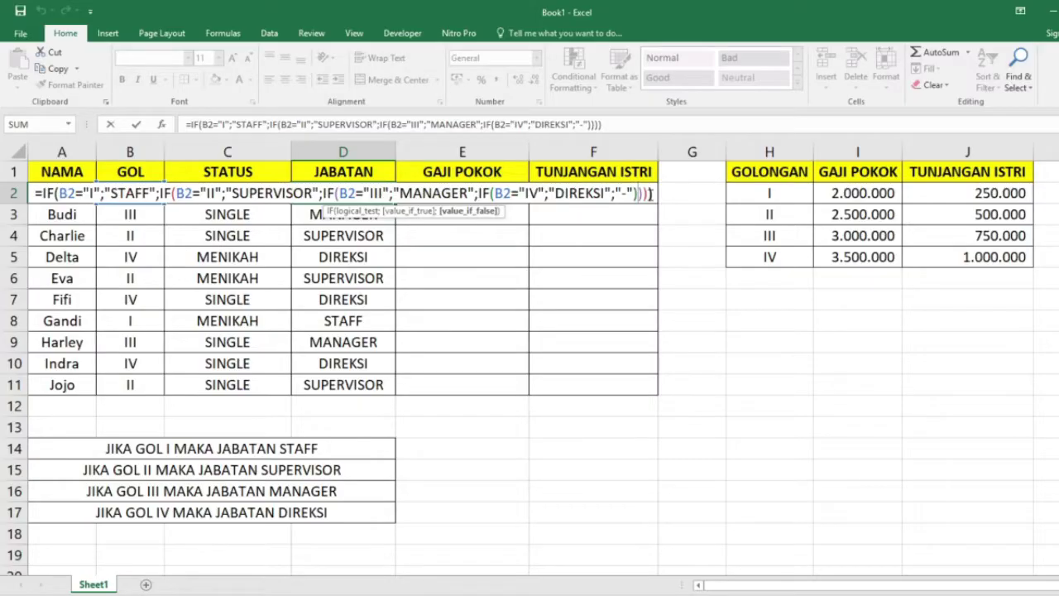
pyautogui.click(654, 194)
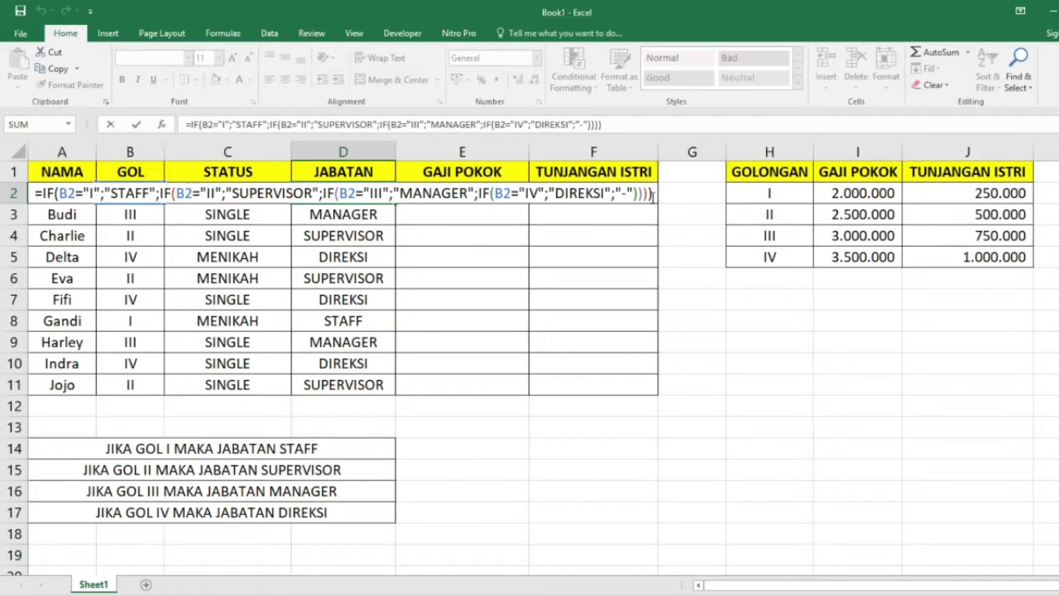
pyautogui.press('Return')
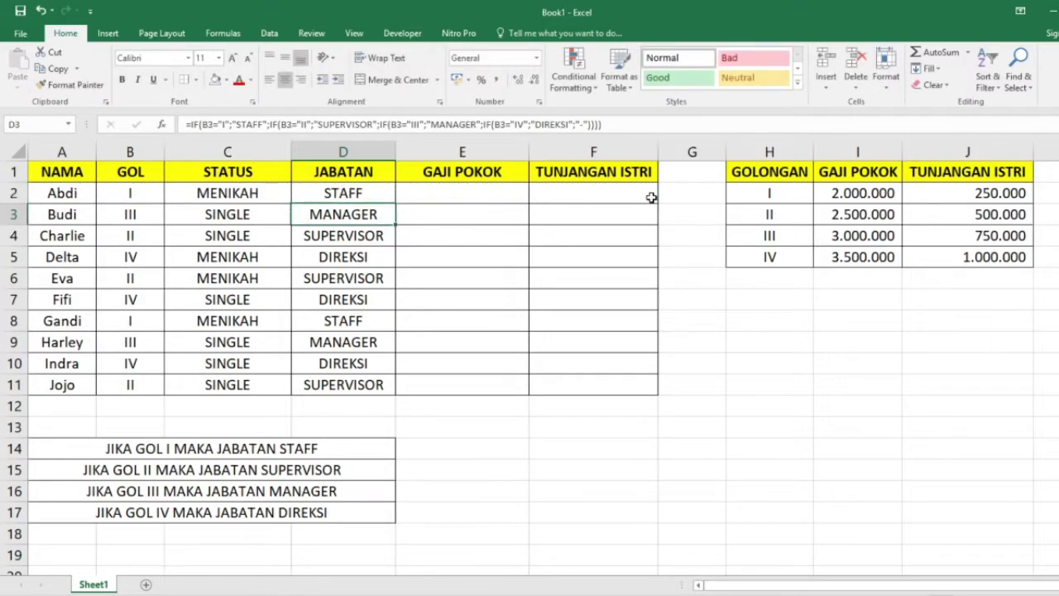
pyautogui.click(351, 237)
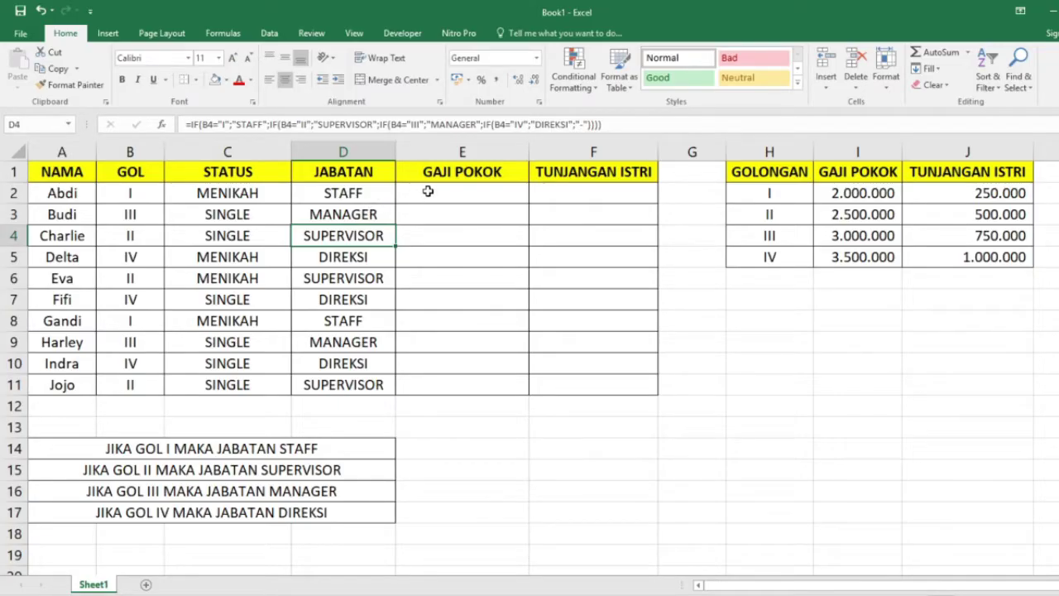
# - Review the GOLONGAN and GAJI POKOK reference columns, and start a VLOOKUP formula in E2 with B2 as the lookup value
pyautogui.doubleClick(437, 193)
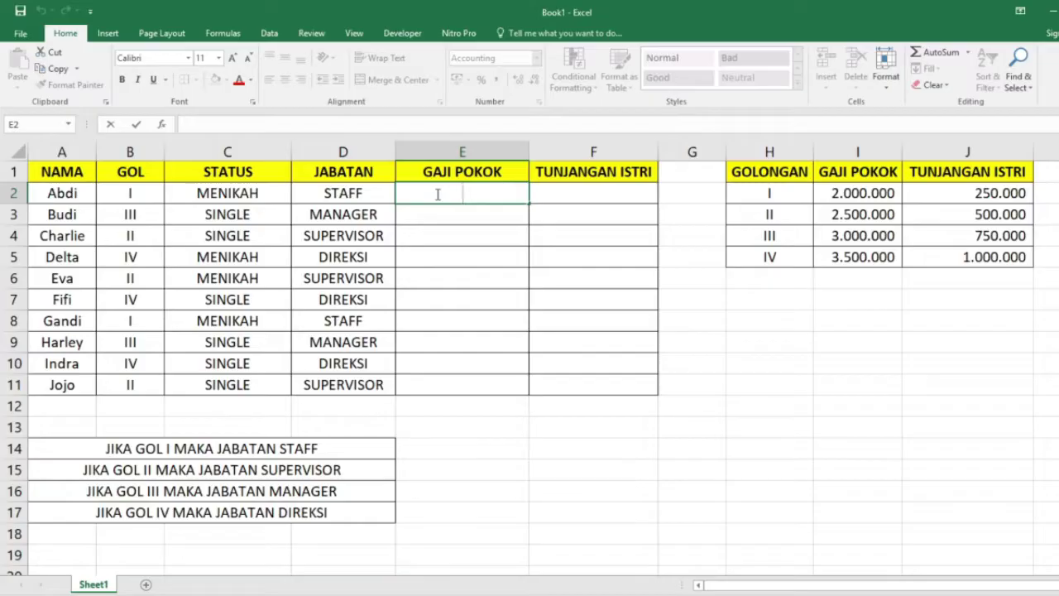
pyautogui.moveTo(774, 172); pyautogui.dragTo(885, 258)
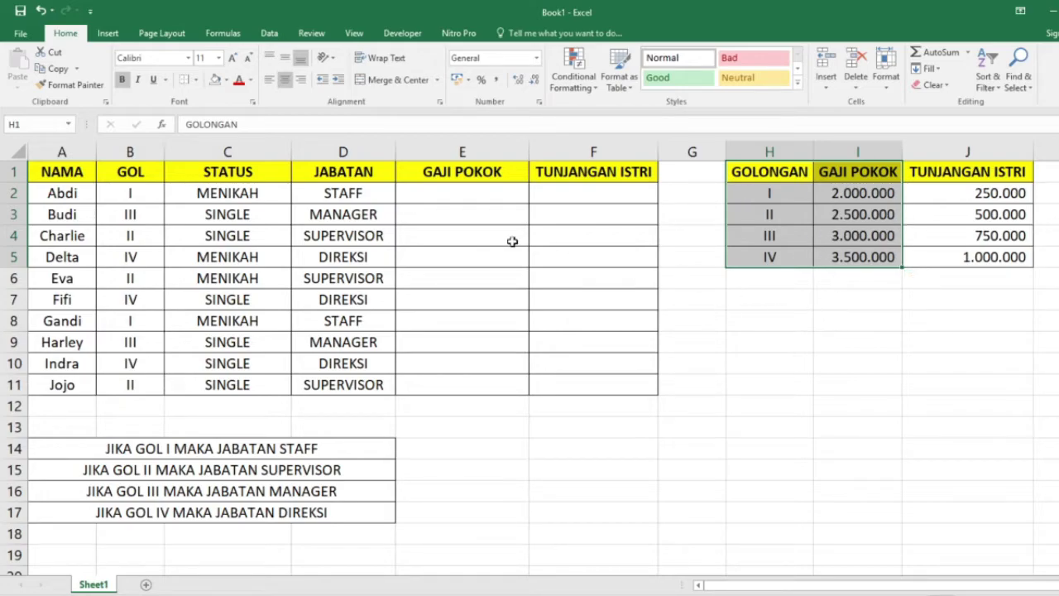
pyautogui.click(463, 194)
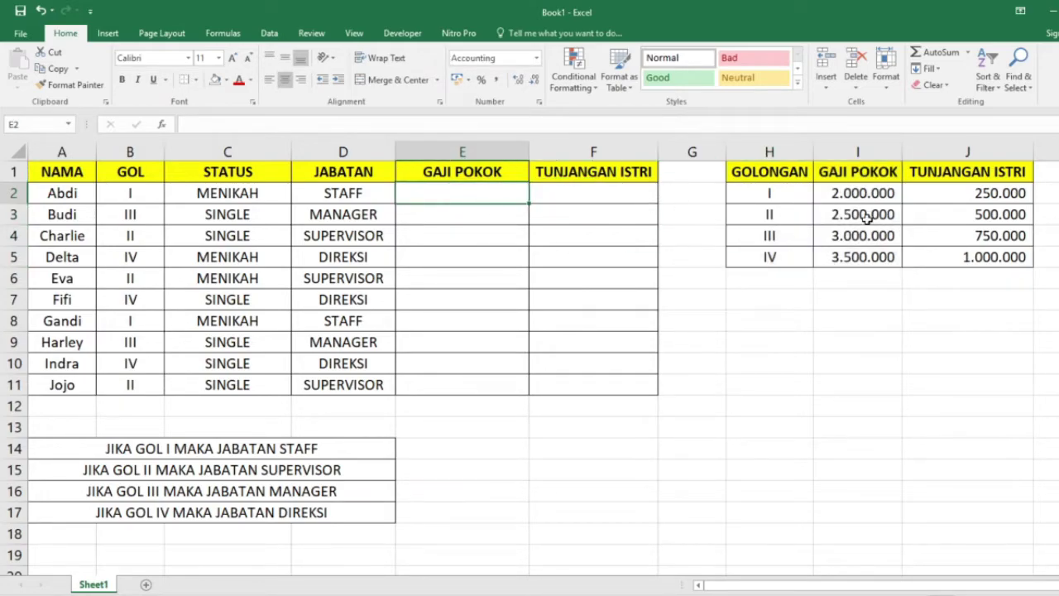
pyautogui.click(135, 195)
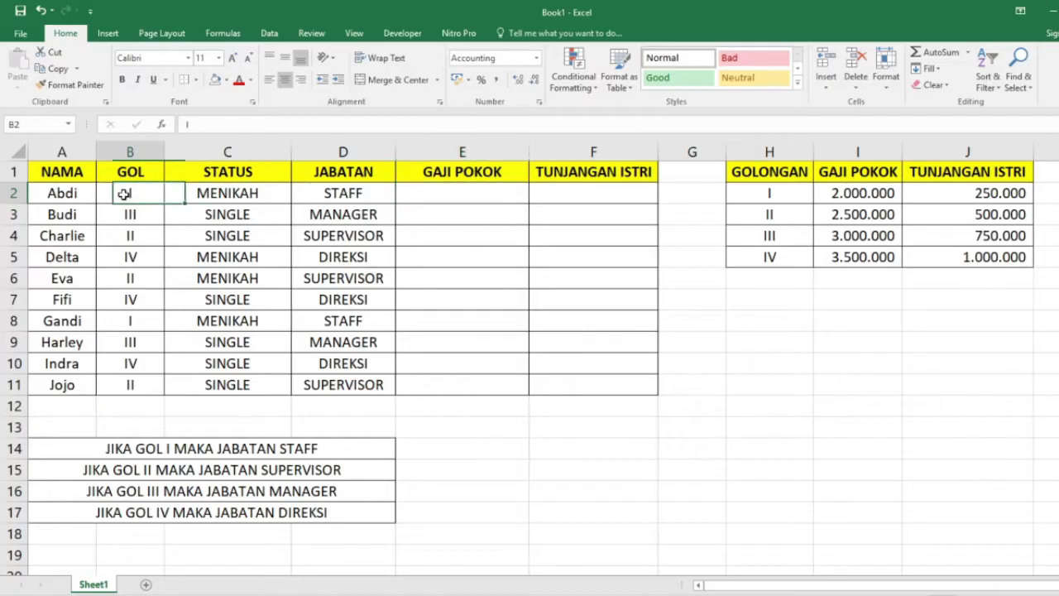
pyautogui.click(142, 214)
pyautogui.doubleClick(472, 197)
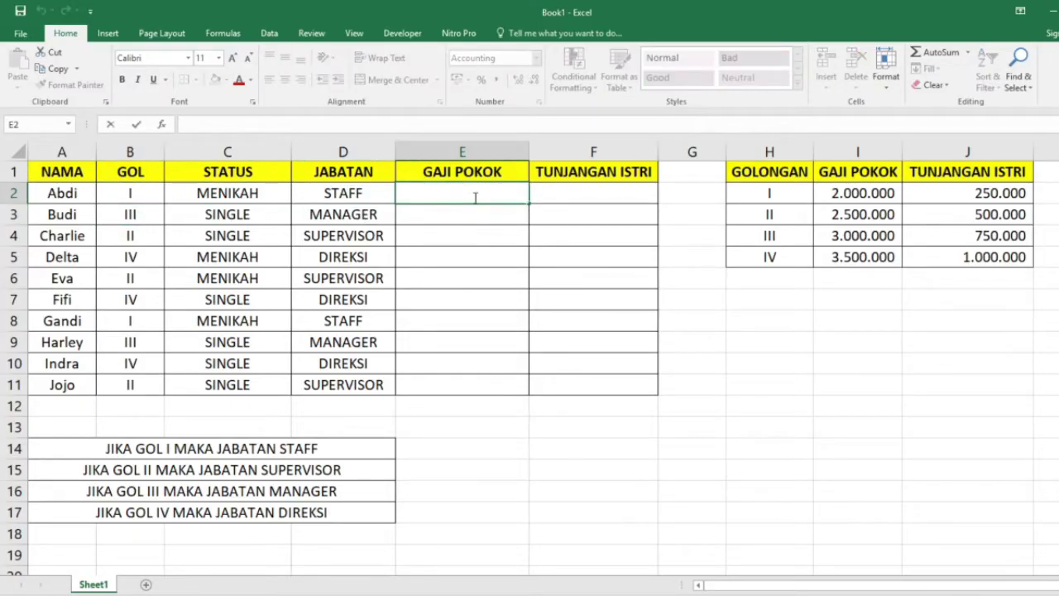
pyautogui.write('=')
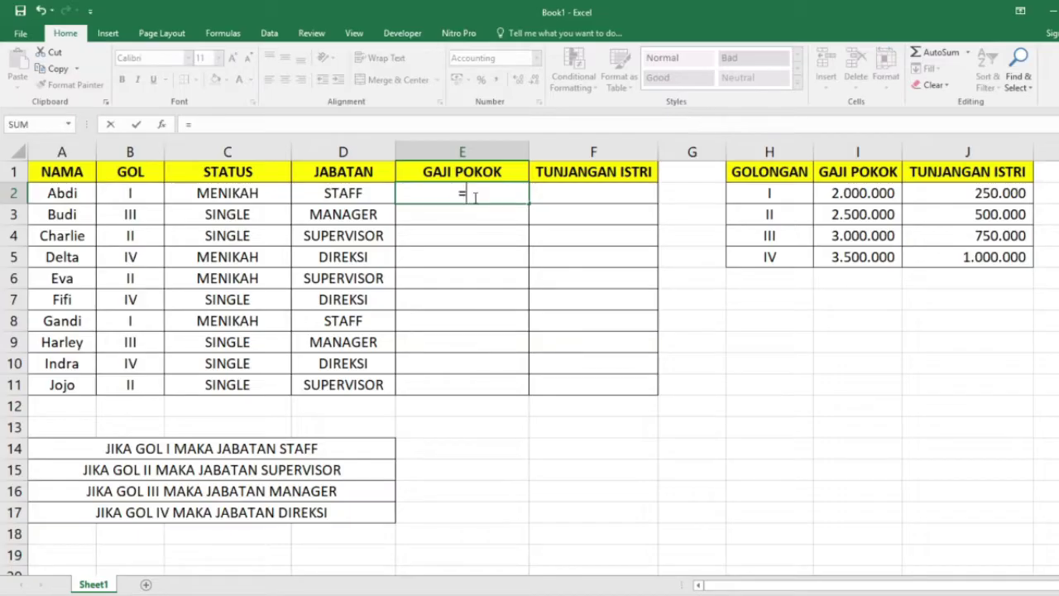
pyautogui.write('VLOOKUP(')
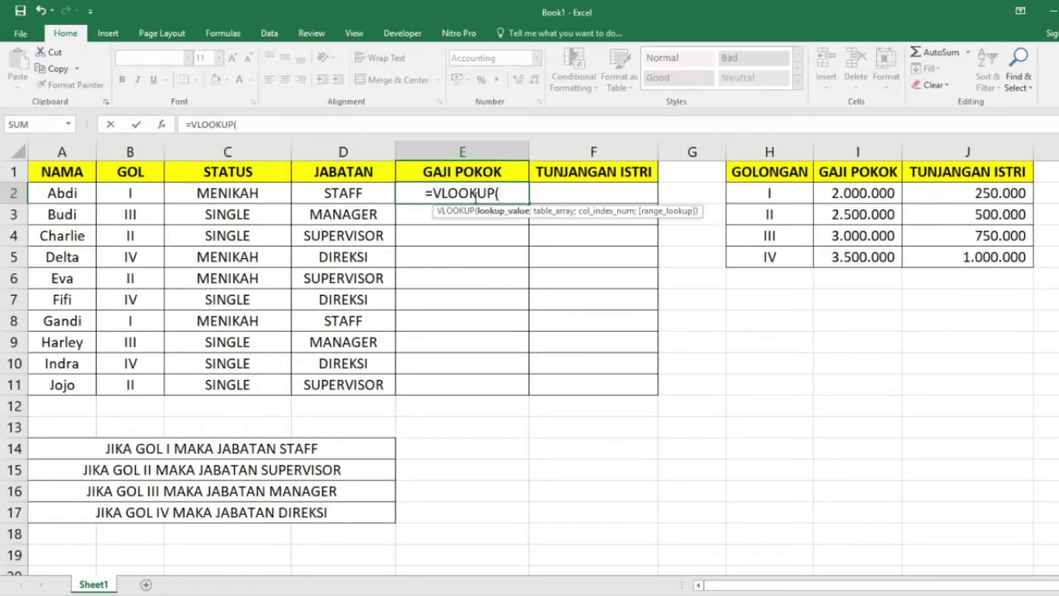
pyautogui.click(135, 195)
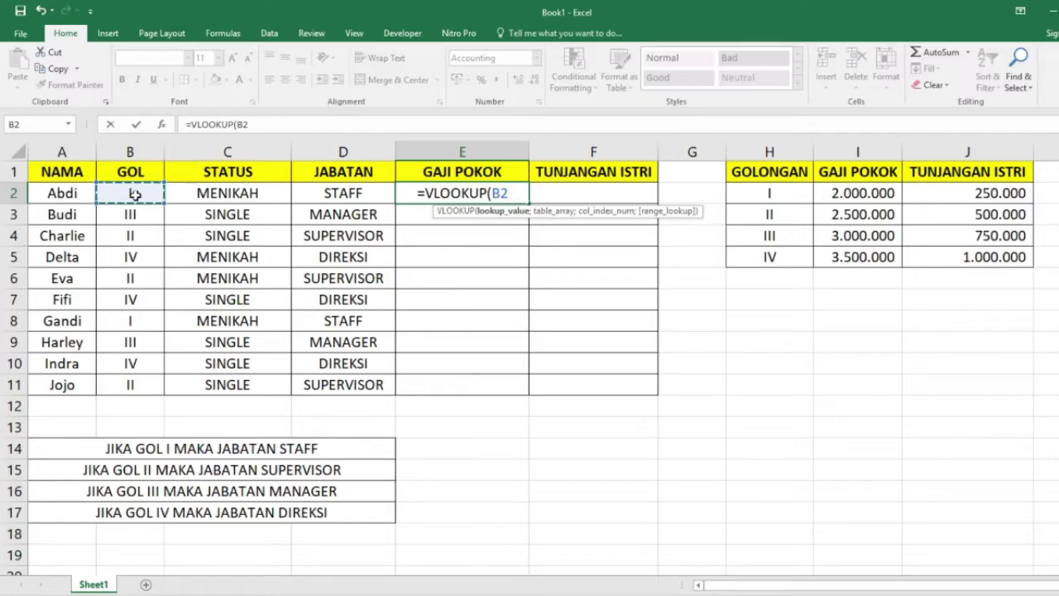
pyautogui.write(';')
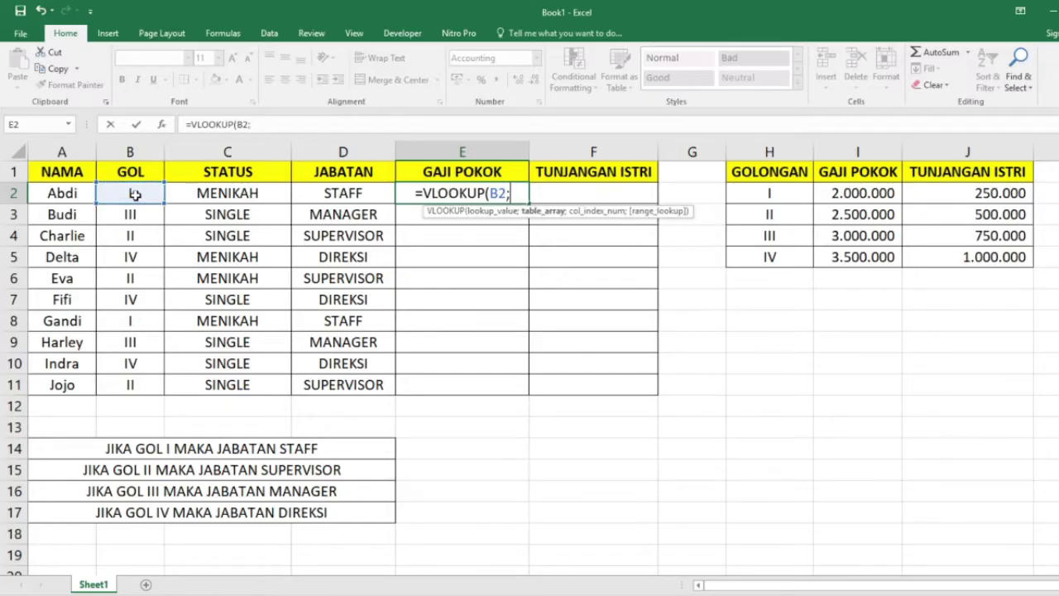
# - Complete the VLOOKUP in E2 with the absolute table range $H$2:$J$5, column index 2 and exact match 0
pyautogui.moveTo(775, 191); pyautogui.dragTo(930, 248)
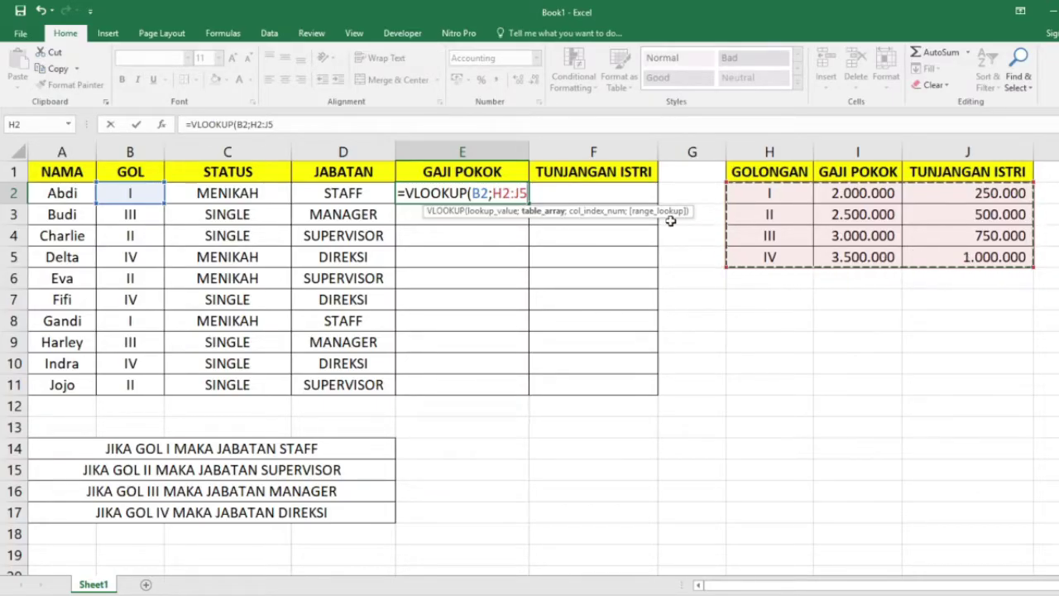
pyautogui.press('F4')
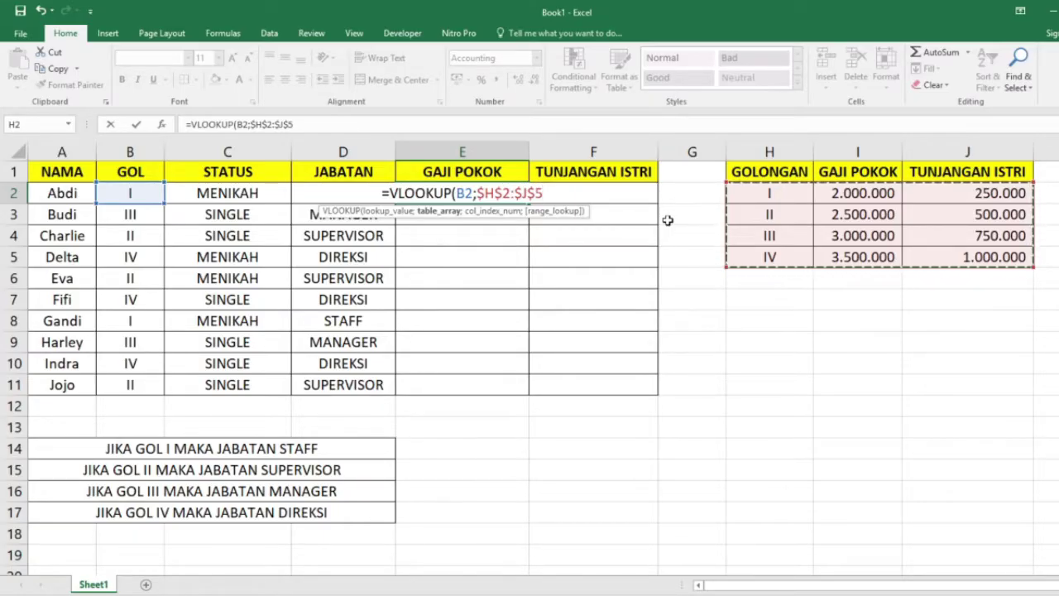
pyautogui.write(';')
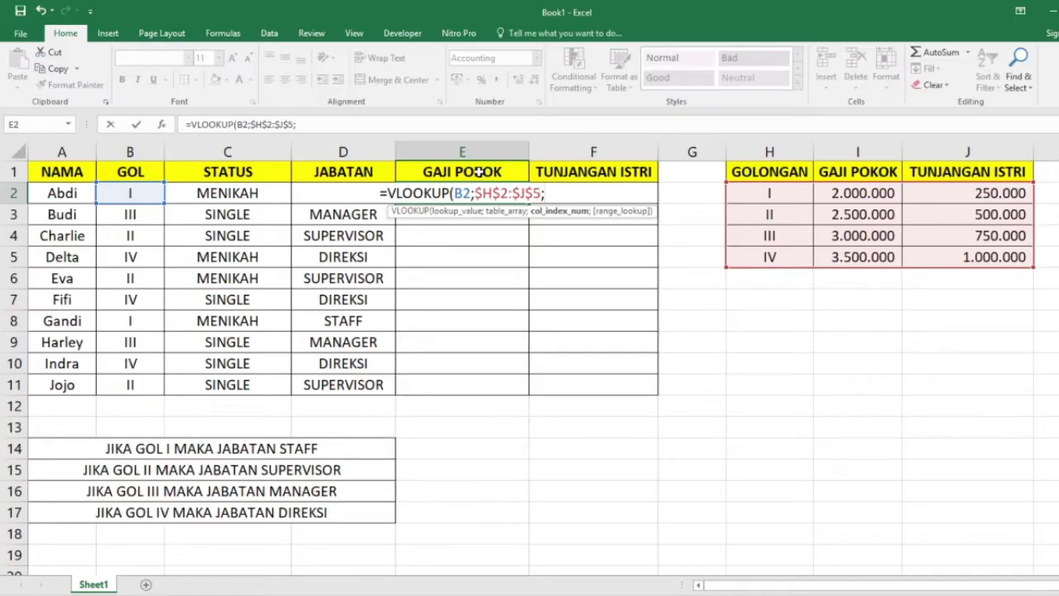
pyautogui.write('2')
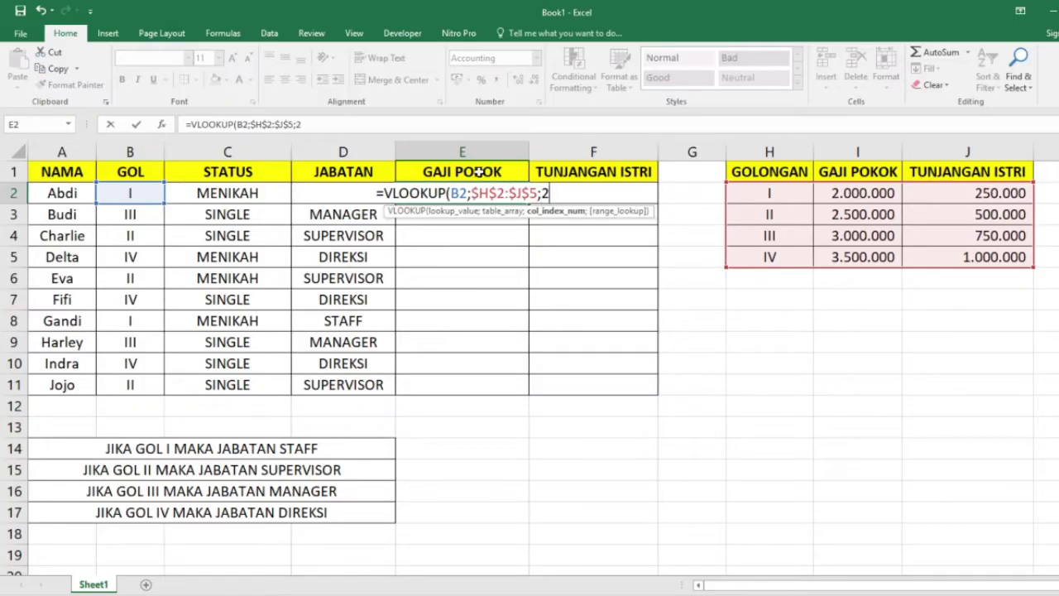
pyautogui.write(';')
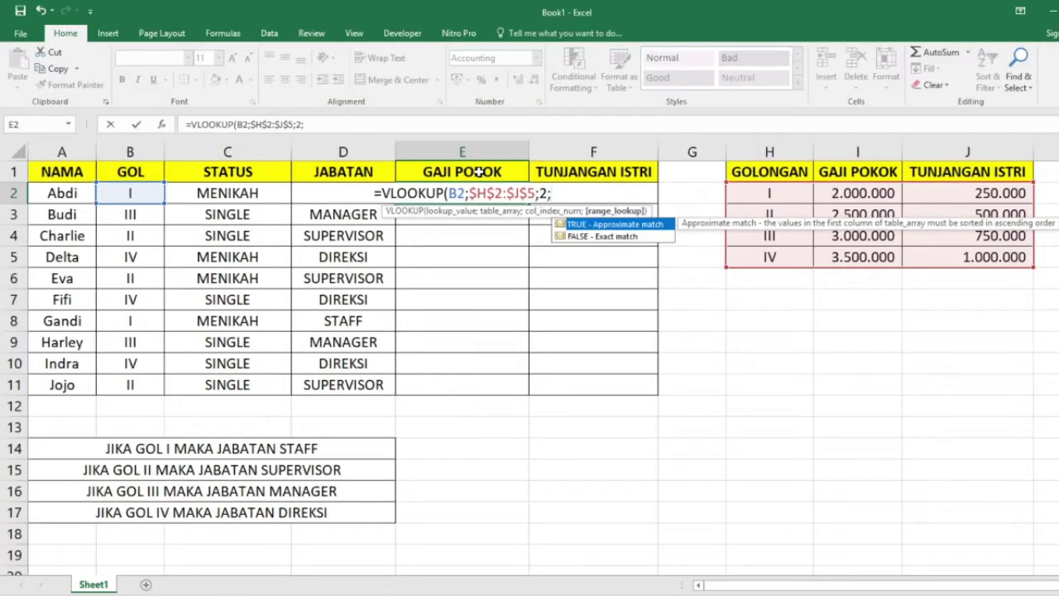
pyautogui.write('0)')
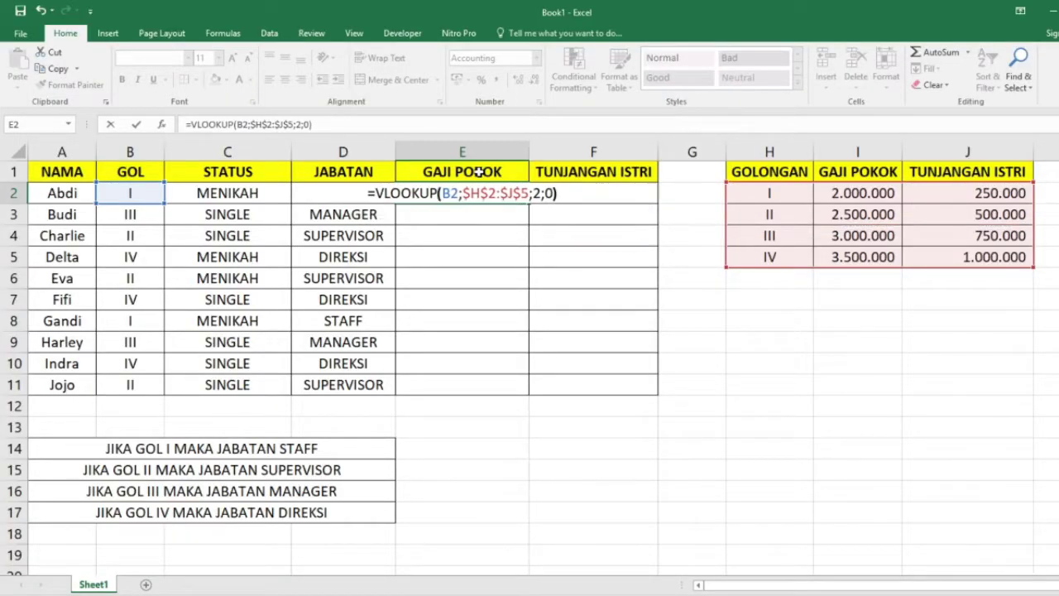
pyautogui.press('Return')
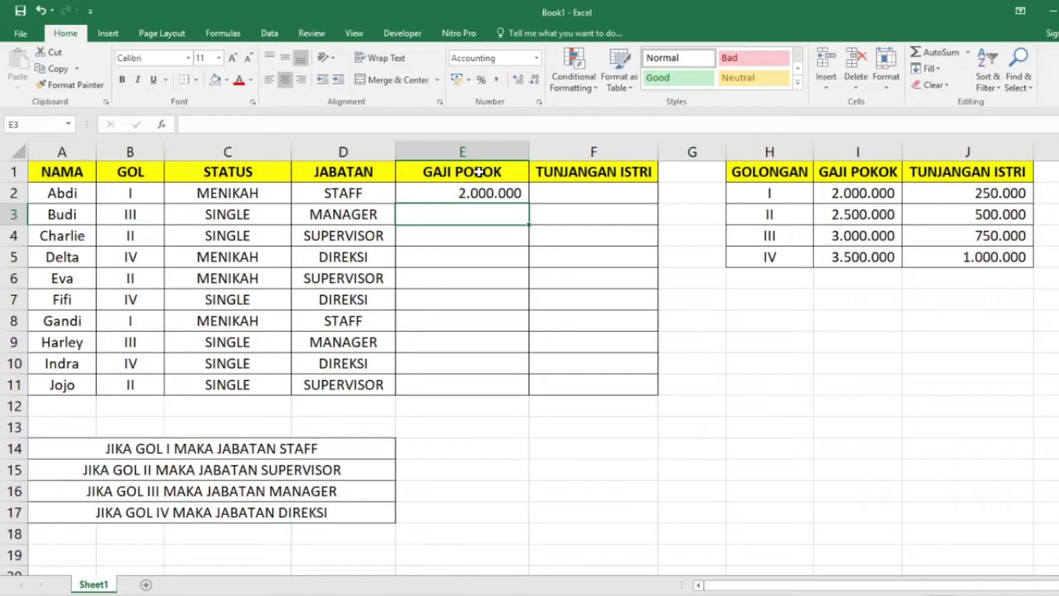
# - Check the GAJI POKOK result in E2 against its GOL in B2 and the GOLONGAN I row of the reference table
pyautogui.click(477, 193)
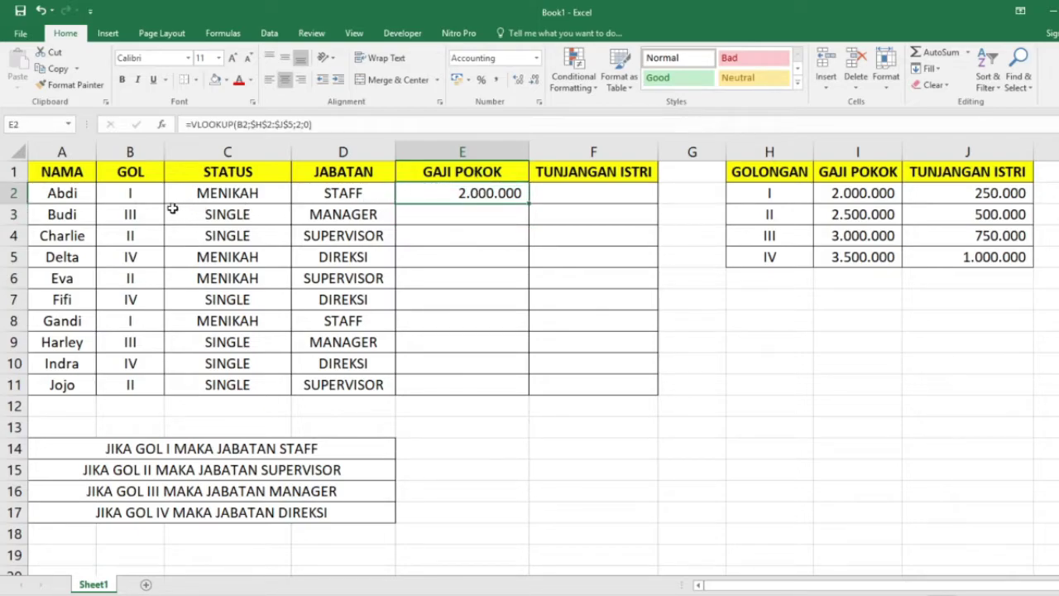
pyautogui.click(141, 195)
pyautogui.click(514, 196)
pyautogui.click(776, 197)
pyautogui.click(856, 194)
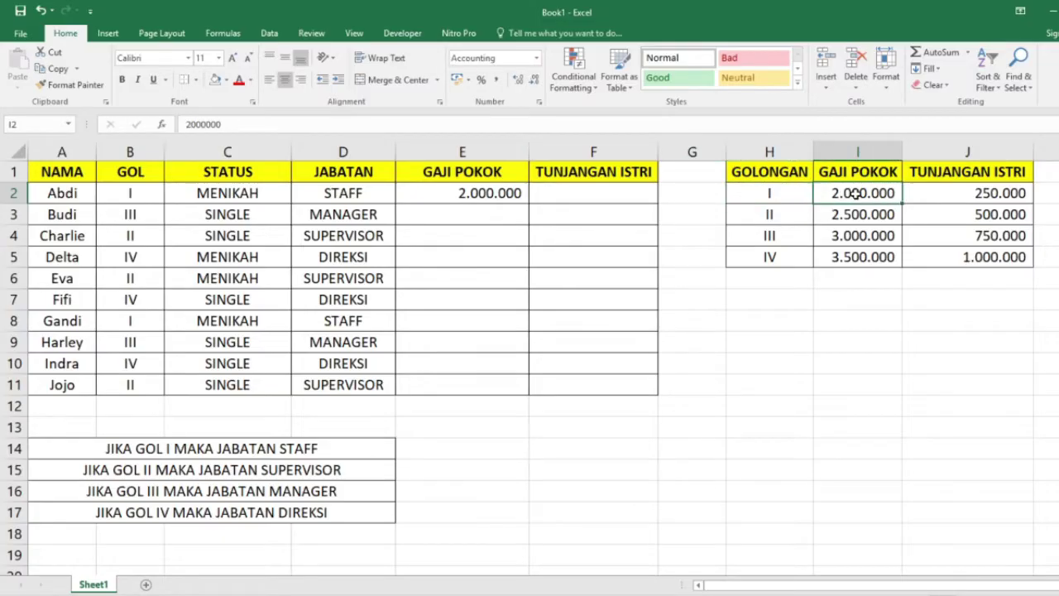
# - Fill the E2 VLOOKUP formula down the GAJI POKOK column through E11
pyautogui.click(504, 195)
pyautogui.moveTo(526, 219); pyautogui.dragTo(523, 397)
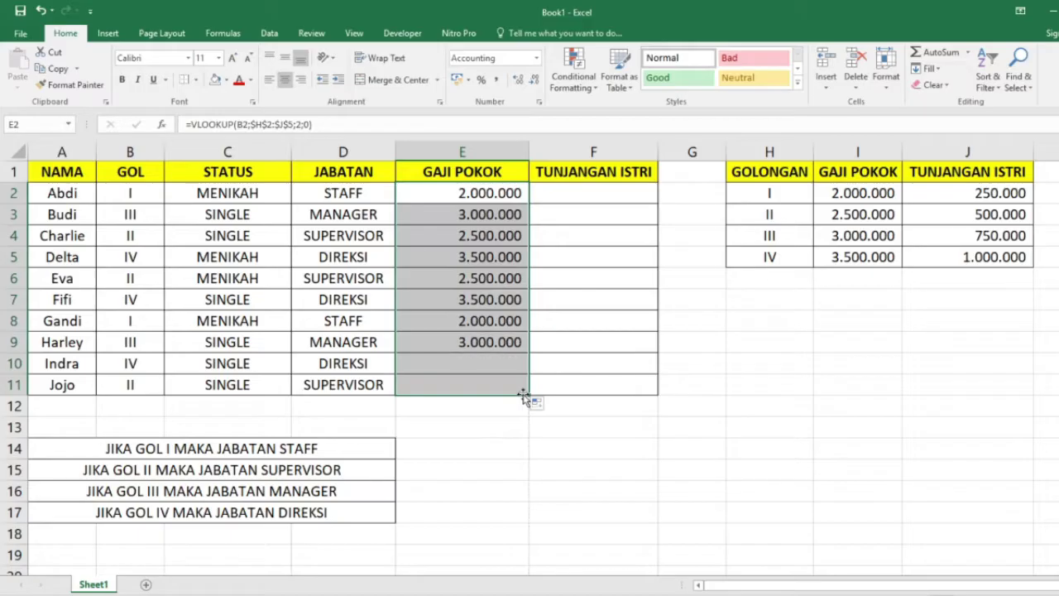
pyautogui.click(515, 425)
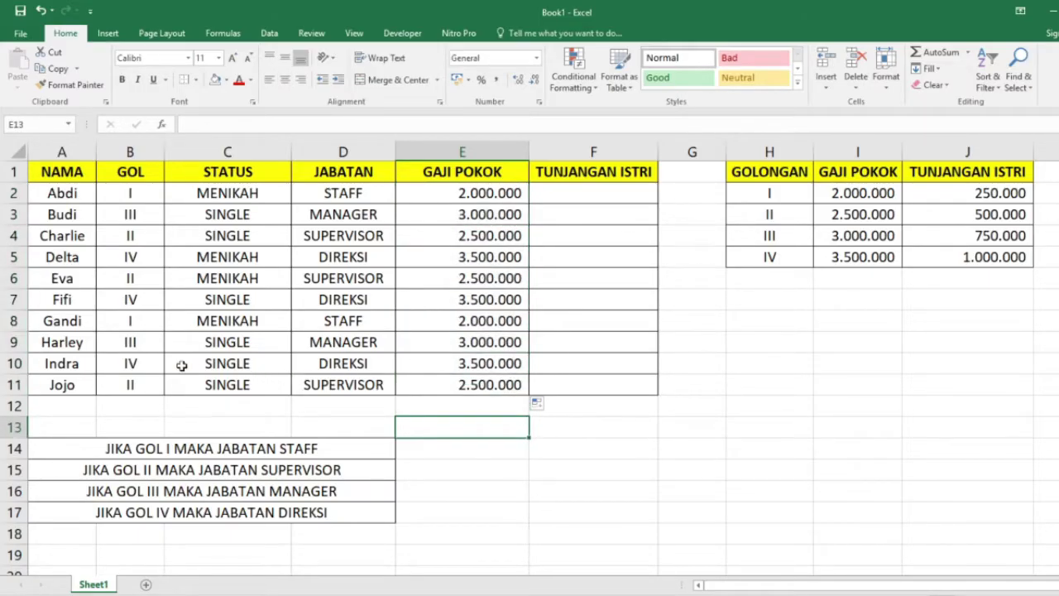
# - Check the GAJI POKOK results in rows 10, 9 and 6 against their GOL values and the reference table
pyautogui.click(149, 366)
pyautogui.click(487, 360)
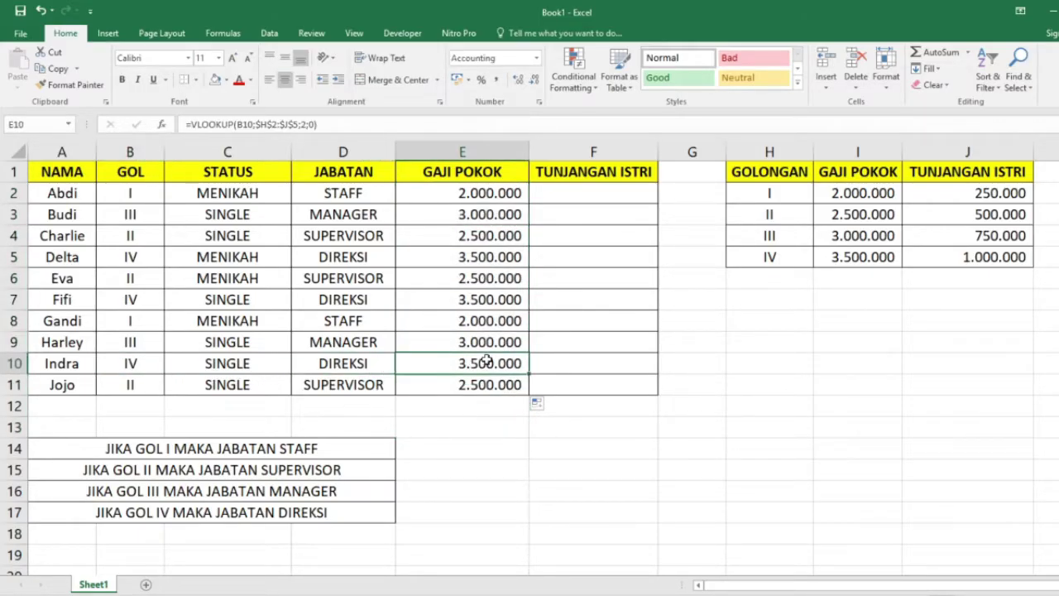
pyautogui.click(848, 259)
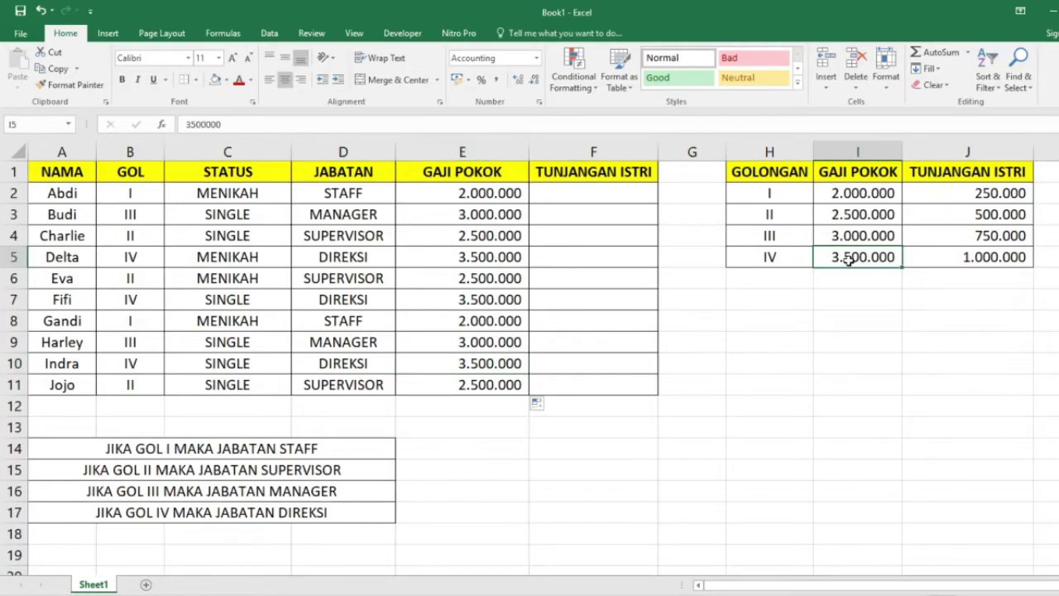
pyautogui.click(142, 347)
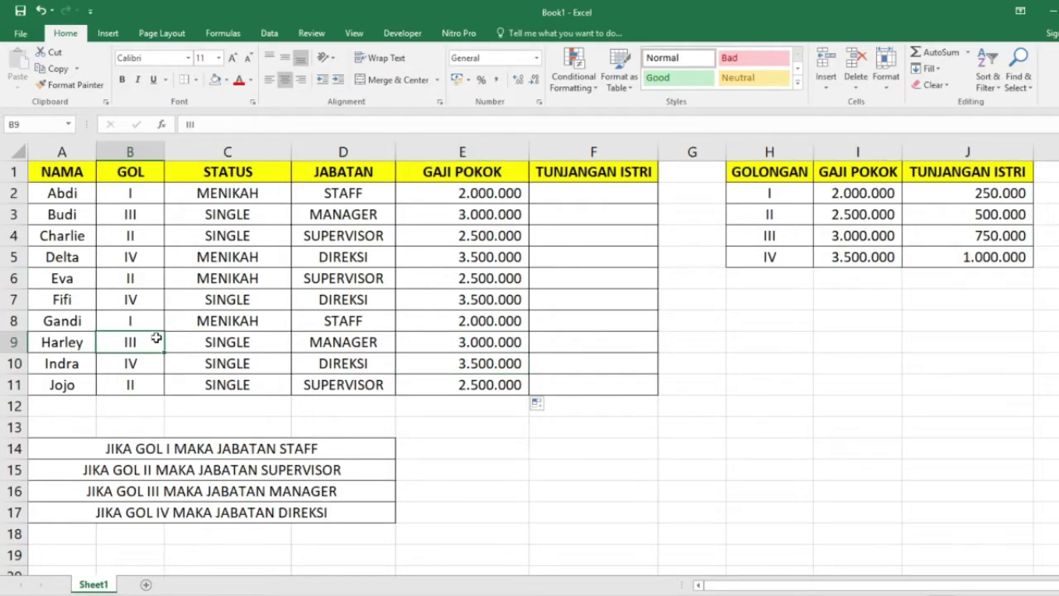
pyautogui.click(443, 349)
pyautogui.click(844, 237)
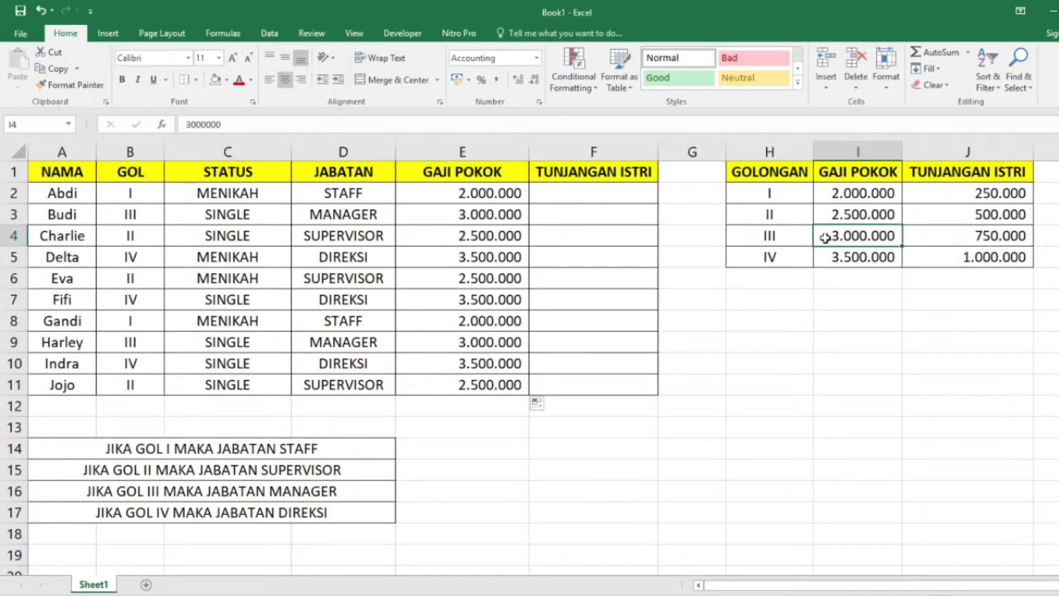
pyautogui.click(127, 279)
pyautogui.click(464, 278)
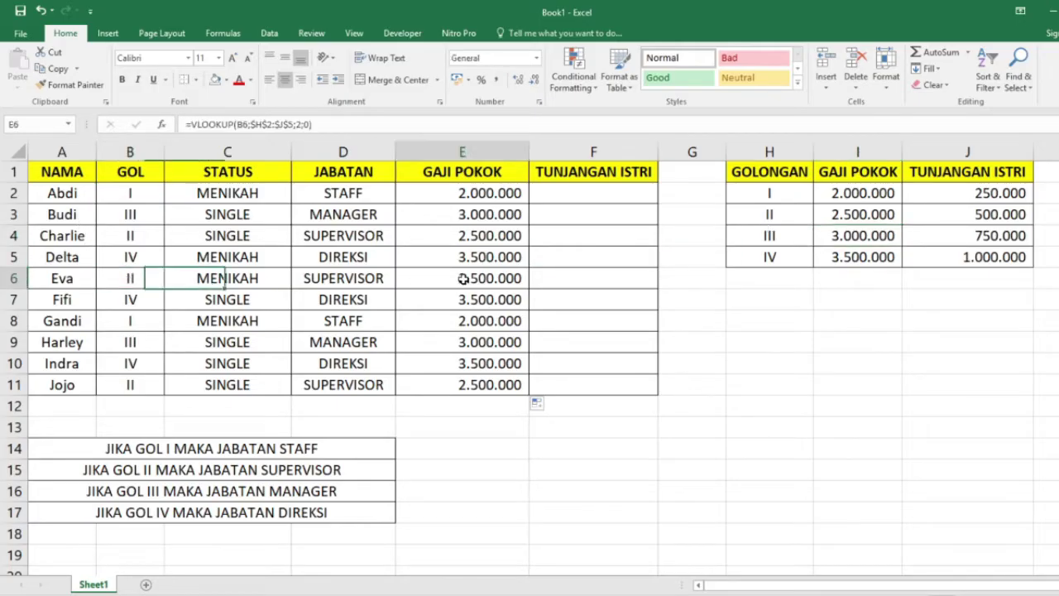
pyautogui.moveTo(744, 213); pyautogui.dragTo(835, 217)
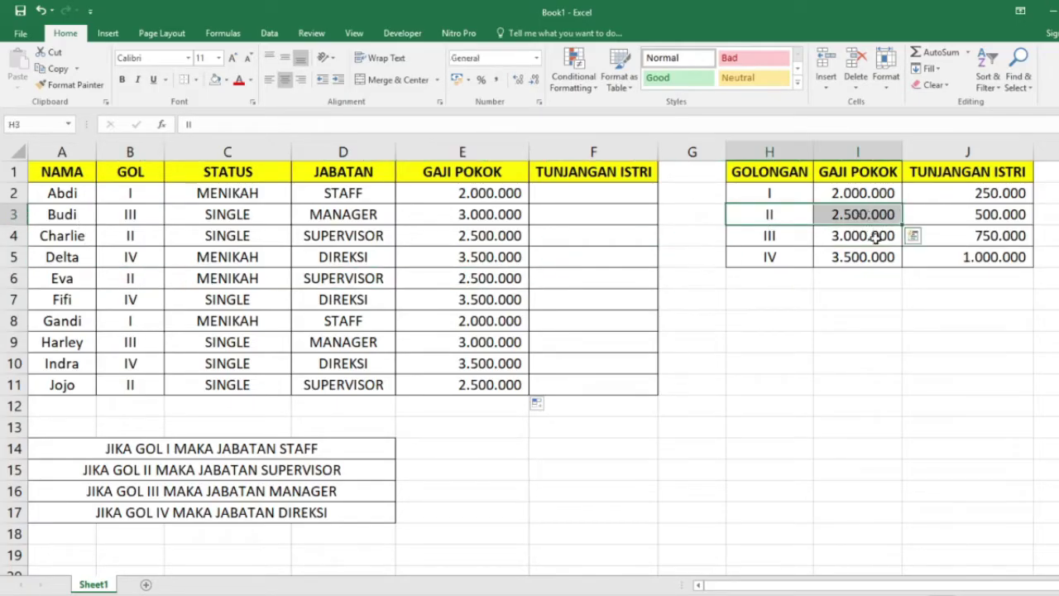
pyautogui.click(876, 337)
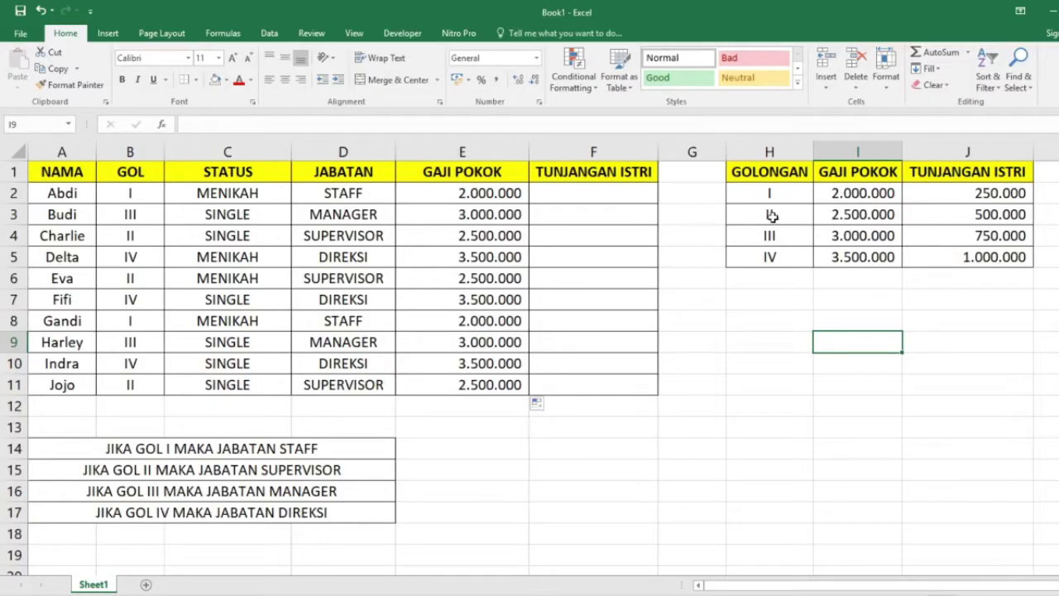
# - Examine the table range, column index and match arguments of the VLOOKUP formula in E2, then leave it as is
pyautogui.doubleClick(508, 192)
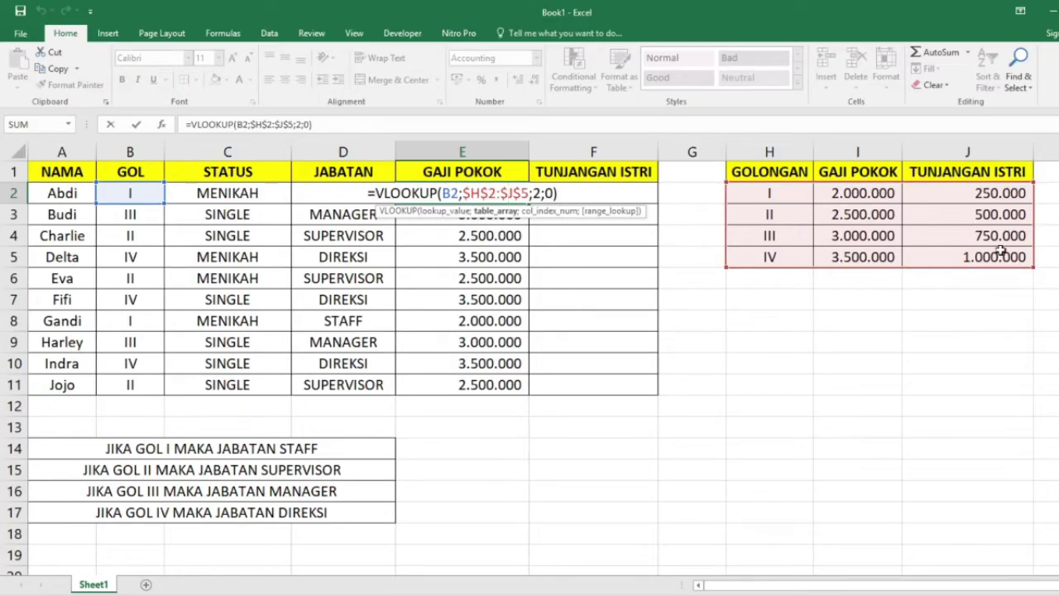
pyautogui.moveTo(462, 192); pyautogui.dragTo(540, 193)
pyautogui.click(532, 193)
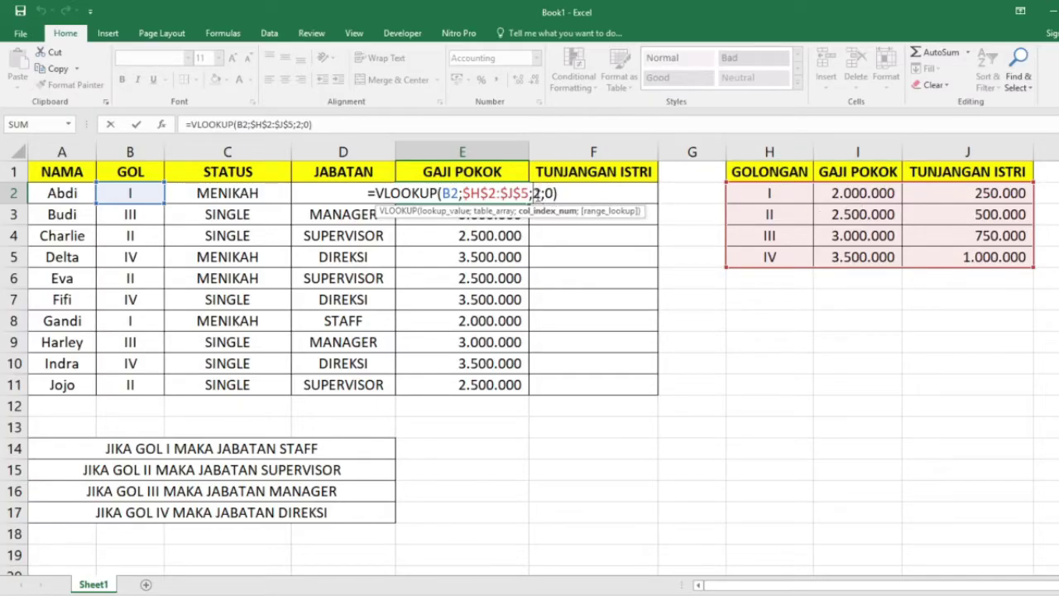
pyautogui.click(546, 193)
pyautogui.click(567, 195)
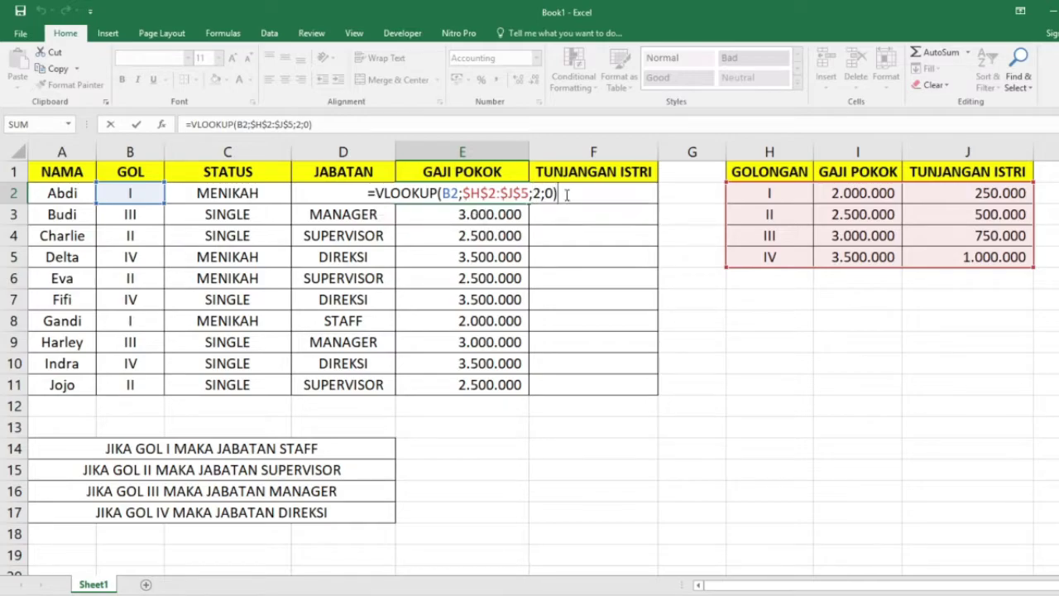
pyautogui.press('Return')
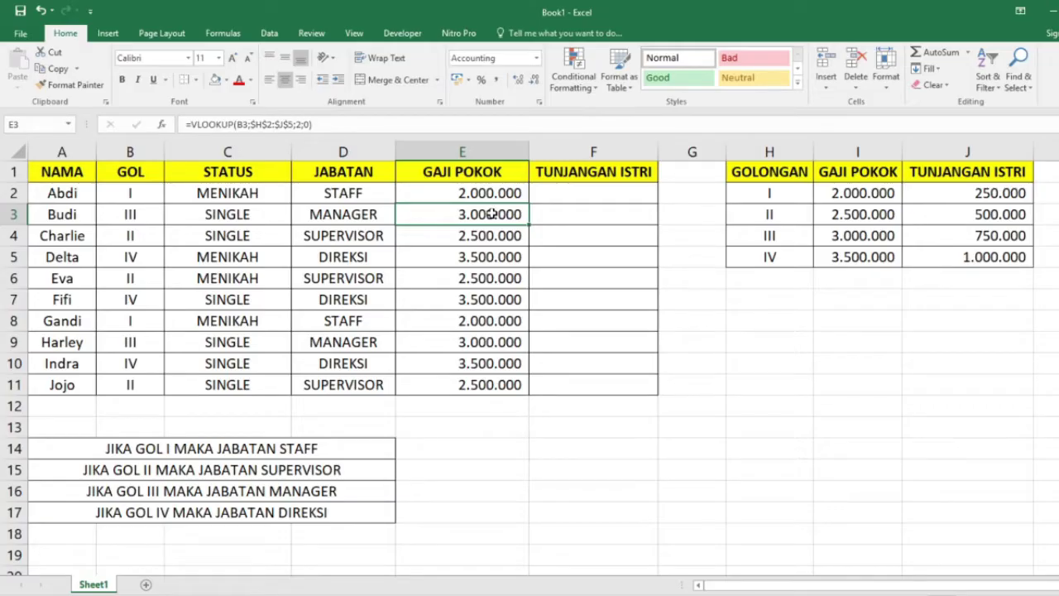
# - Review the STATUS values MENIKAH in C2 and SINGLE in C3 as the condition for TUNJANGAN ISTRI in F2
pyautogui.doubleClick(560, 192)
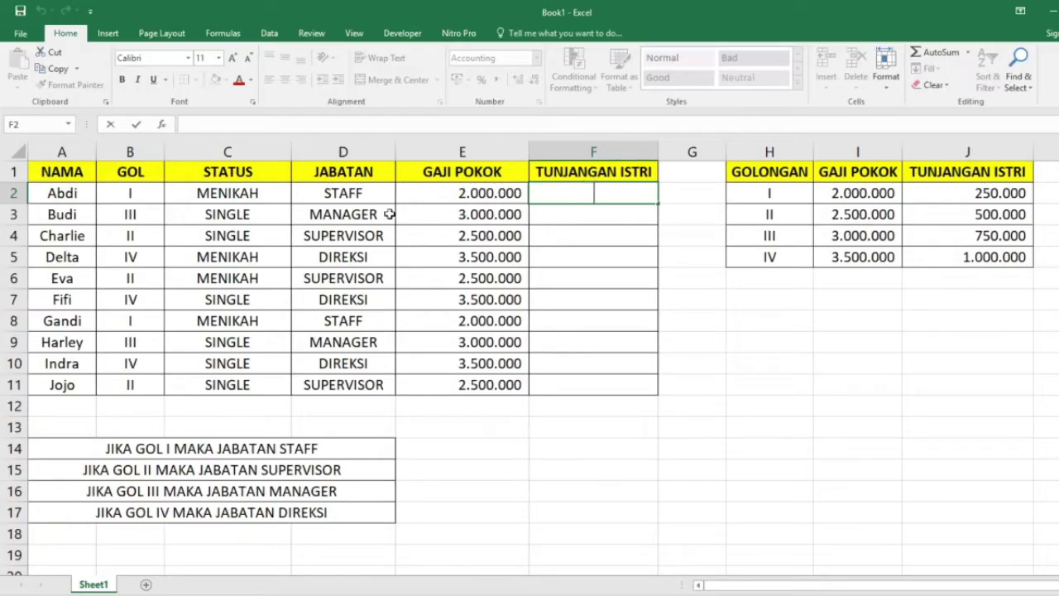
pyautogui.click(257, 195)
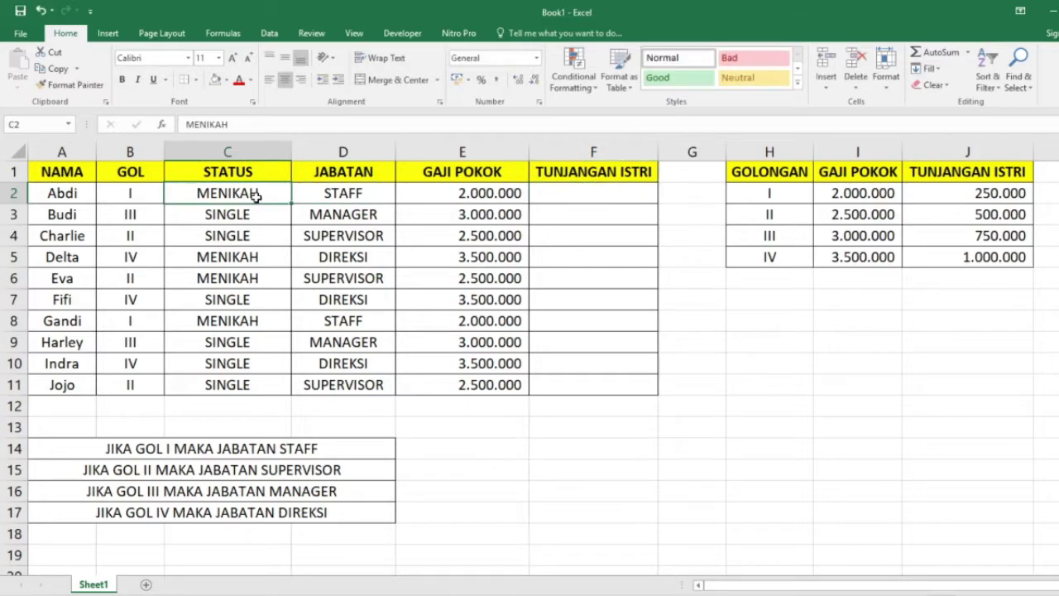
pyautogui.click(556, 197)
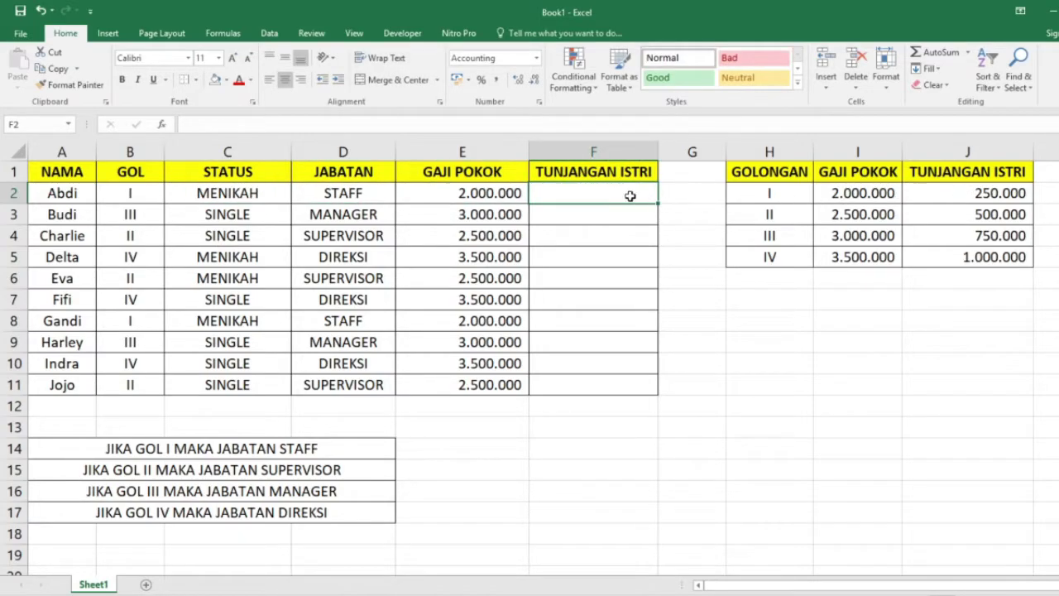
pyautogui.click(267, 199)
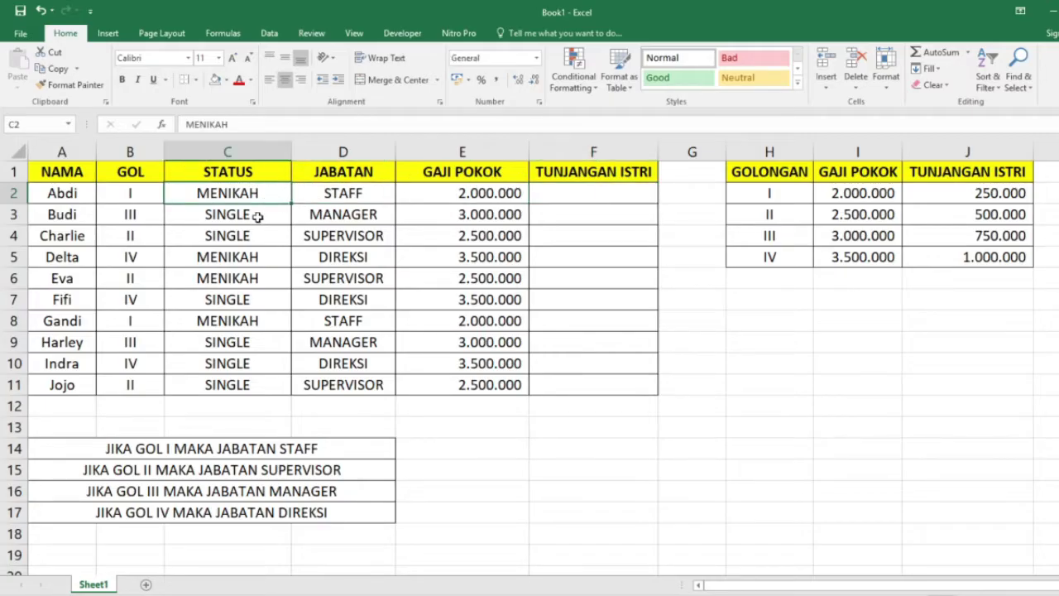
pyautogui.click(258, 216)
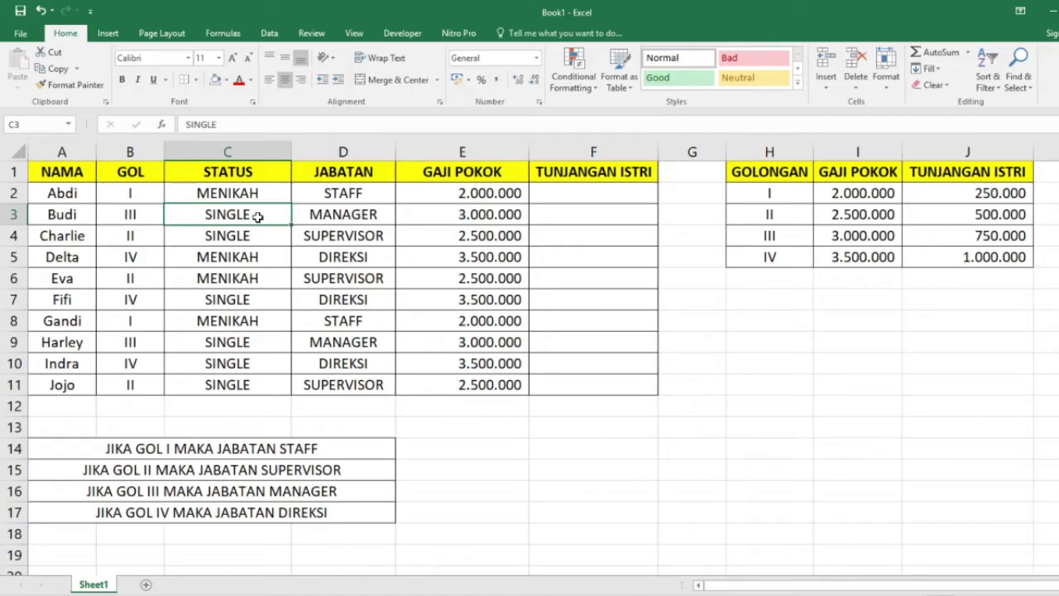
pyautogui.click(261, 195)
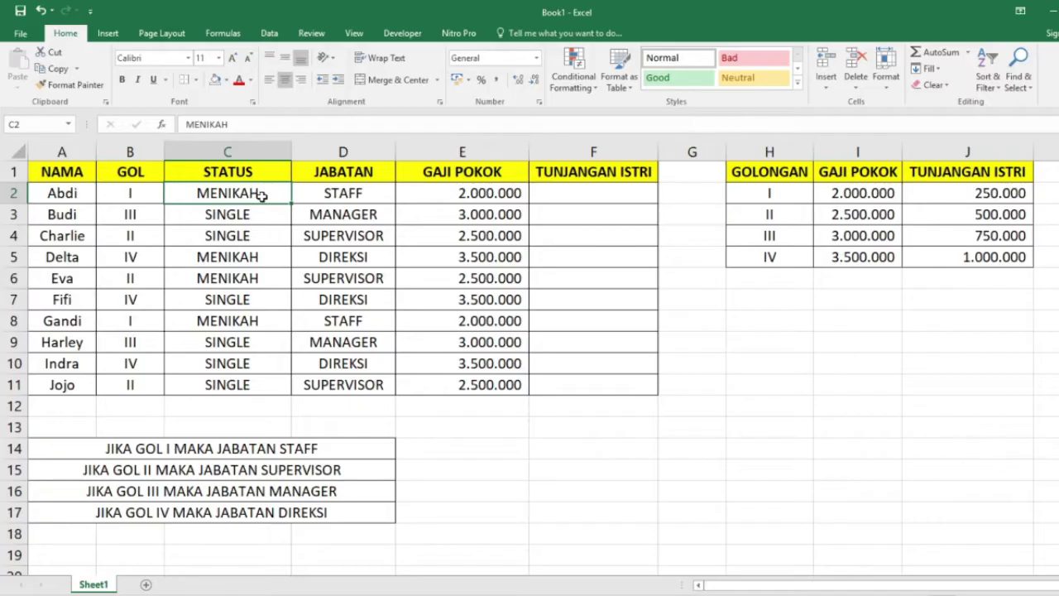
pyautogui.click(594, 200)
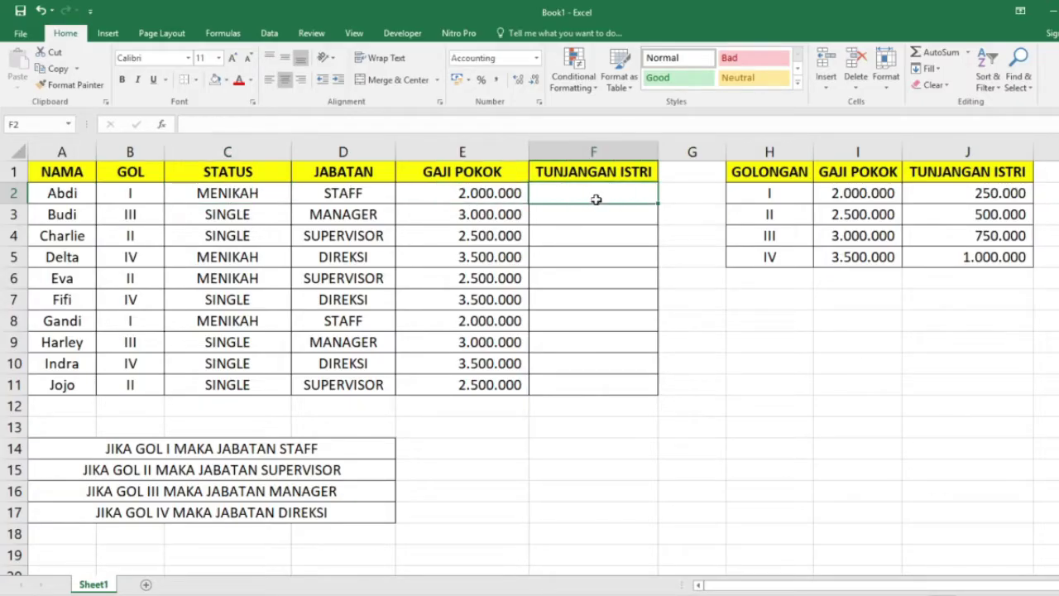
# - Compare the GOL in B2 and STATUS in C2 with the GOLONGAN I row of the reference table, across to TUNJANGAN ISTRI
pyautogui.click(139, 199)
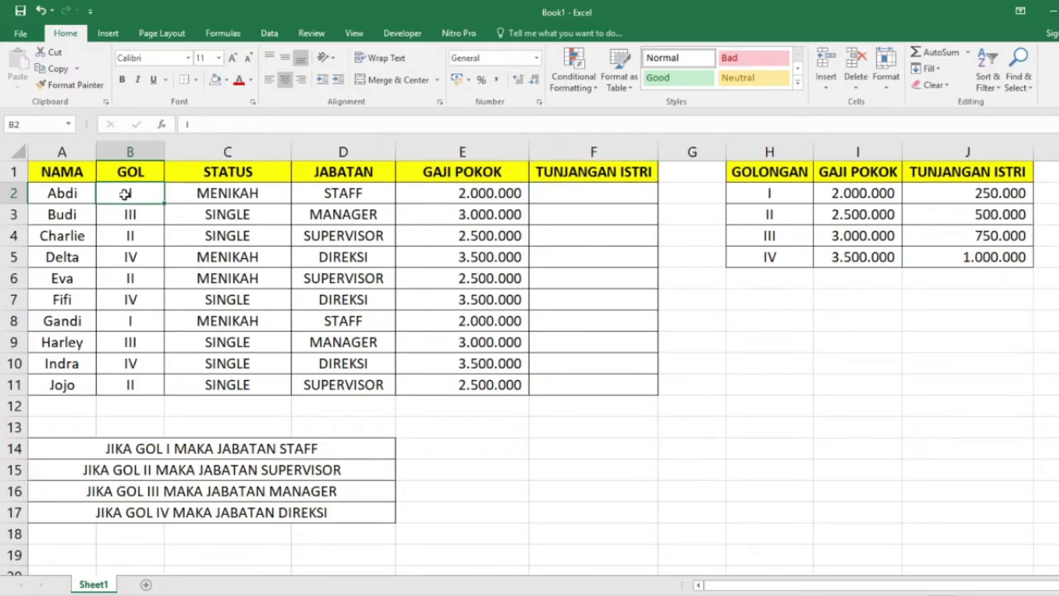
pyautogui.click(217, 191)
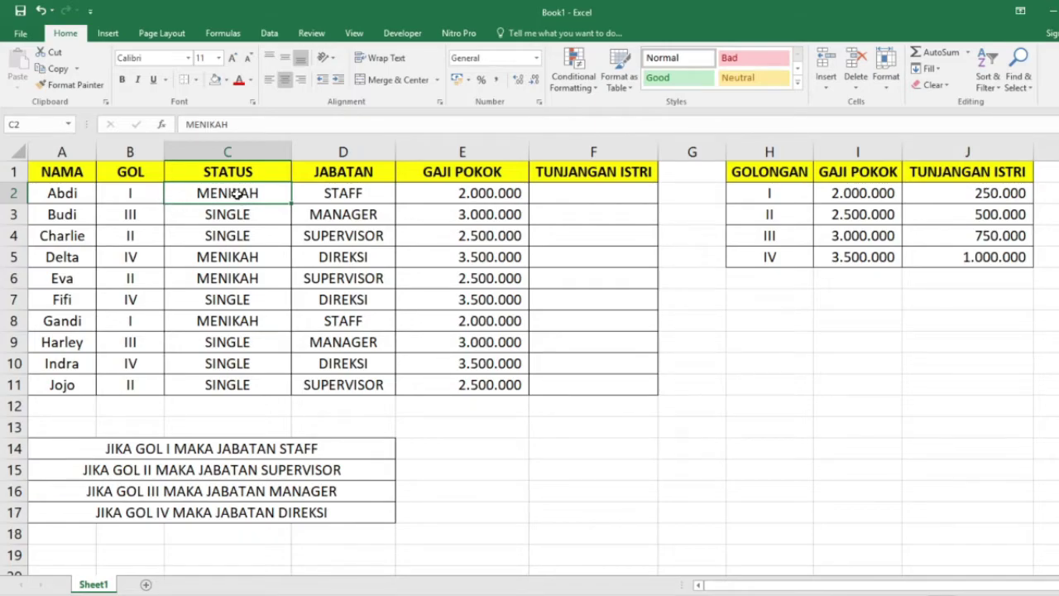
pyautogui.click(146, 194)
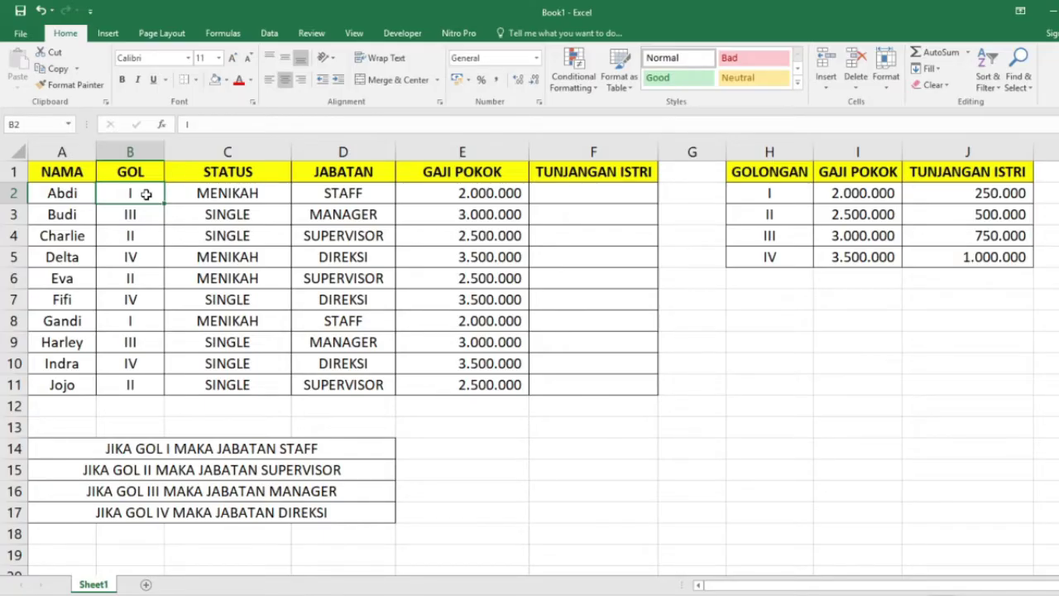
pyautogui.moveTo(772, 197); pyautogui.dragTo(952, 199)
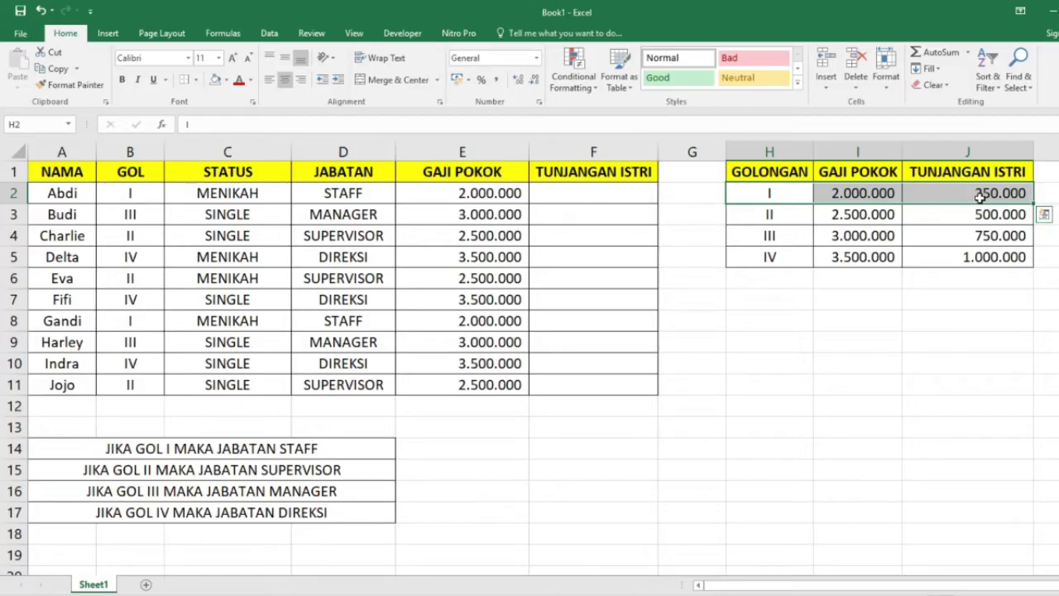
# - Start an IF formula in F2 that tests whether the STATUS in C2 equals "MENIKAH", up to the value-if-true argument
pyautogui.doubleClick(622, 195)
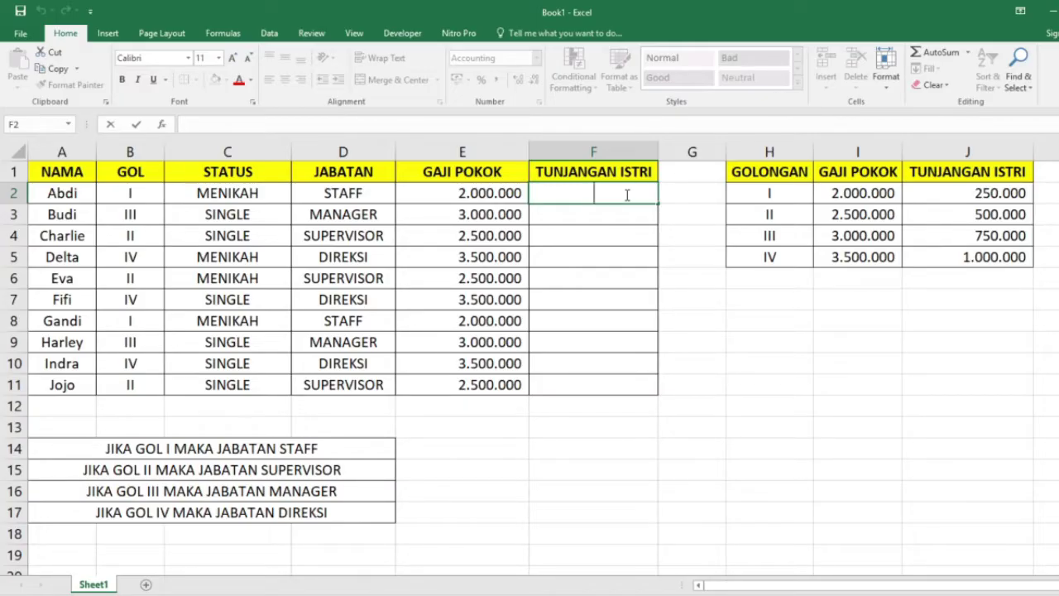
pyautogui.write('=')
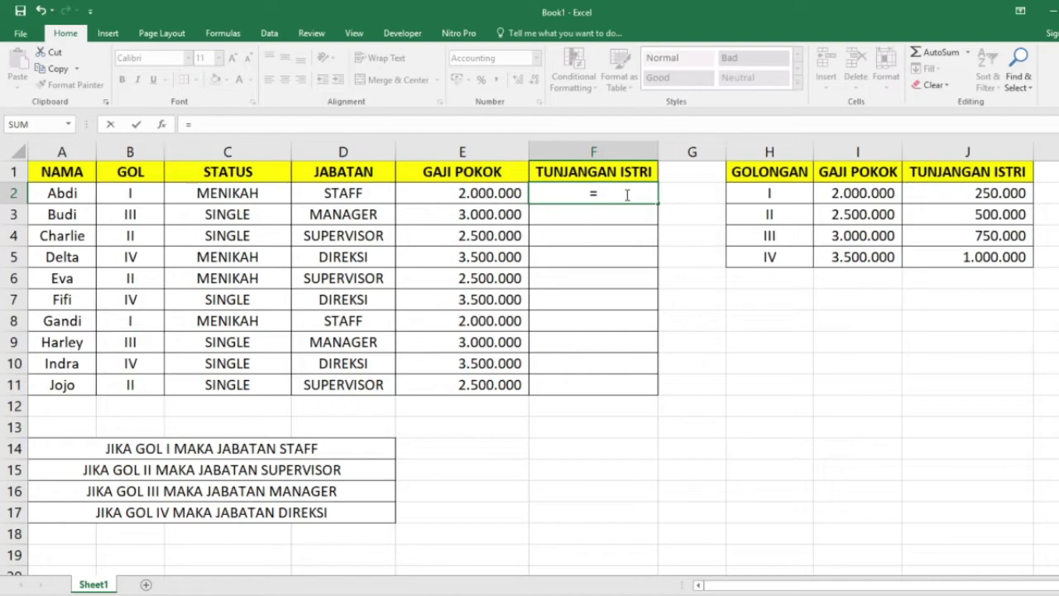
pyautogui.write('IF(')
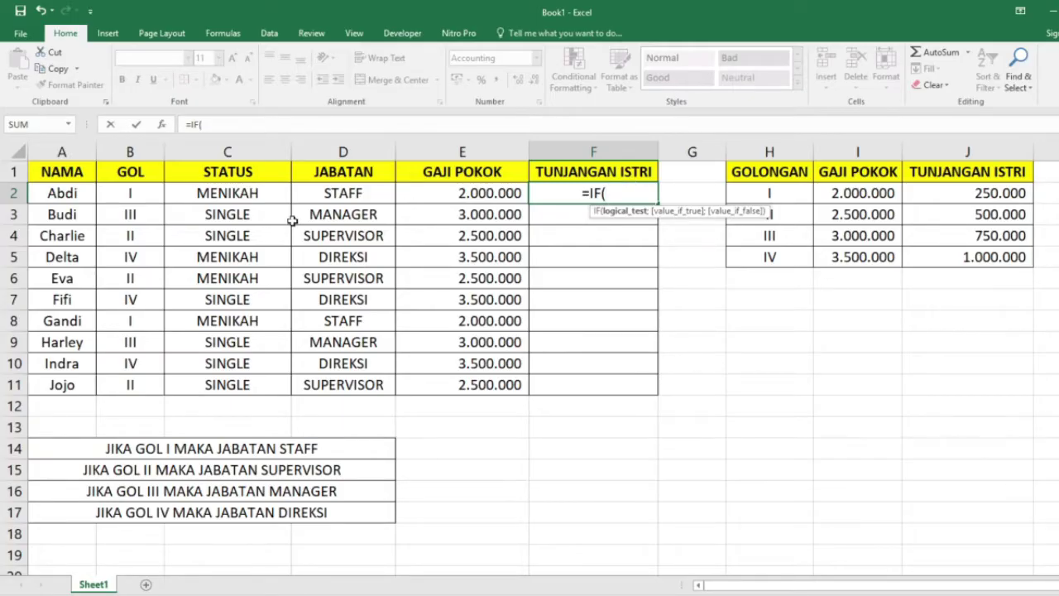
pyautogui.click(239, 193)
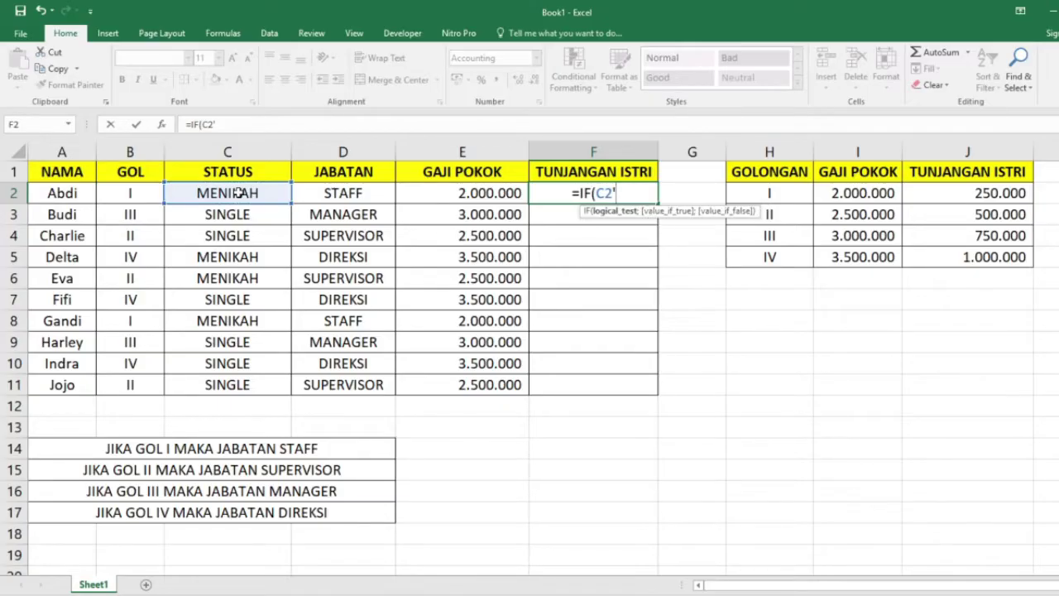
pyautogui.write('=')
pyautogui.write('"')
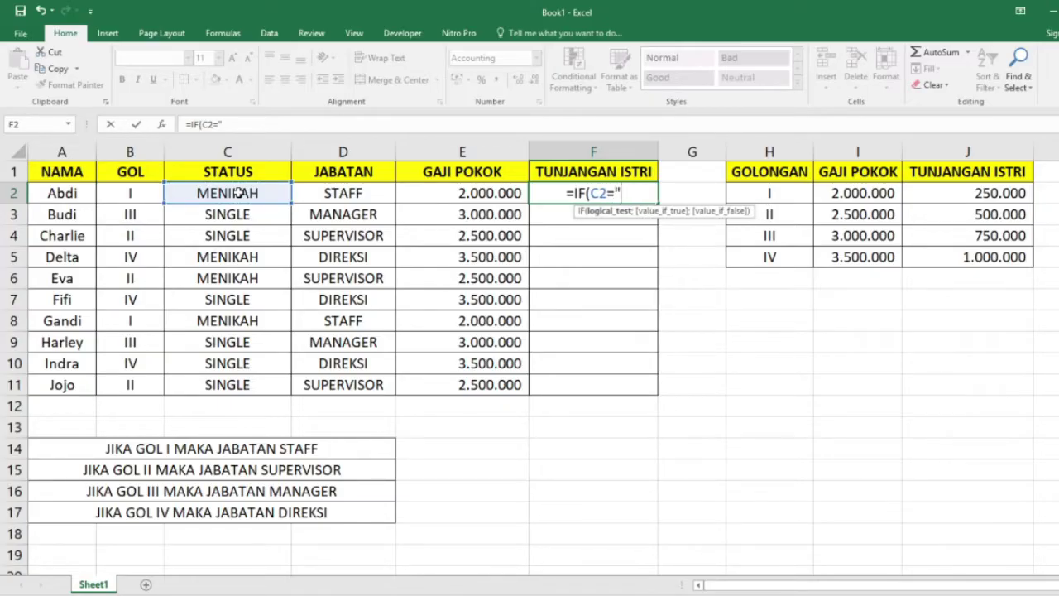
pyautogui.write('MENIKAH"')
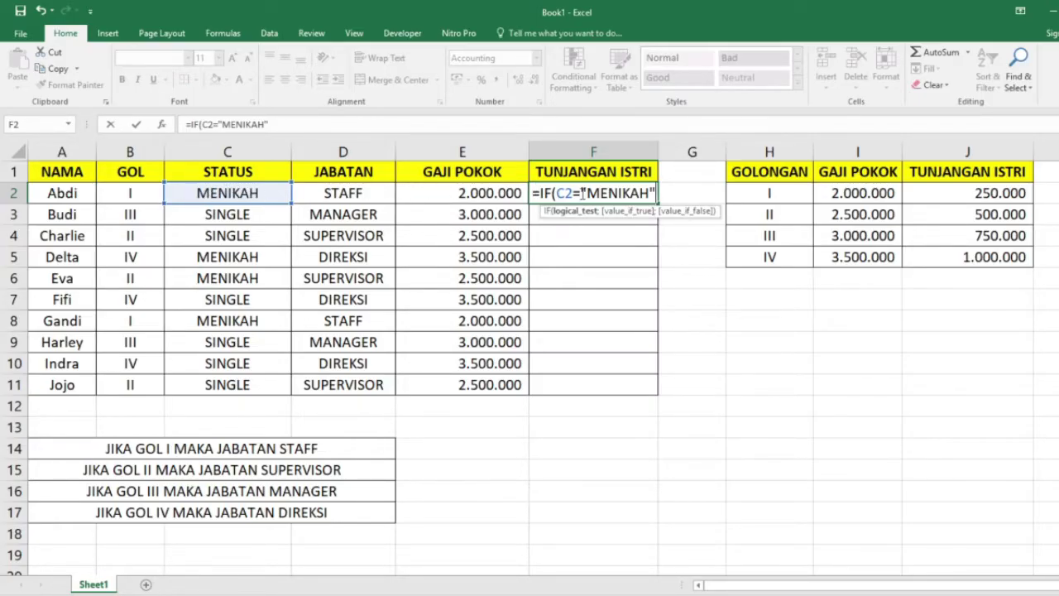
pyautogui.moveTo(651, 194); pyautogui.dragTo(593, 198)
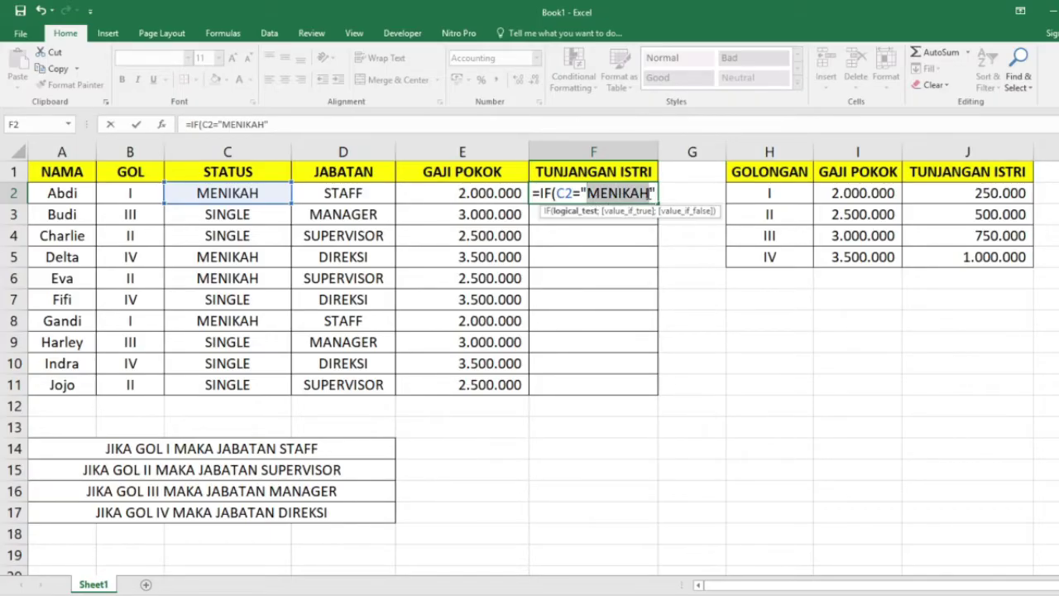
pyautogui.click(650, 194)
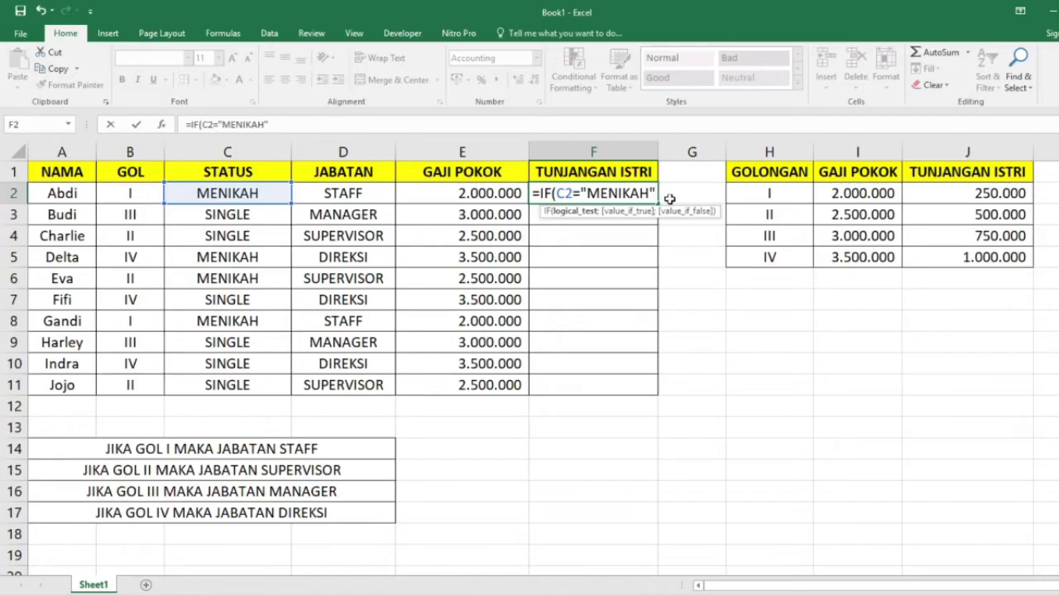
pyautogui.write(';')
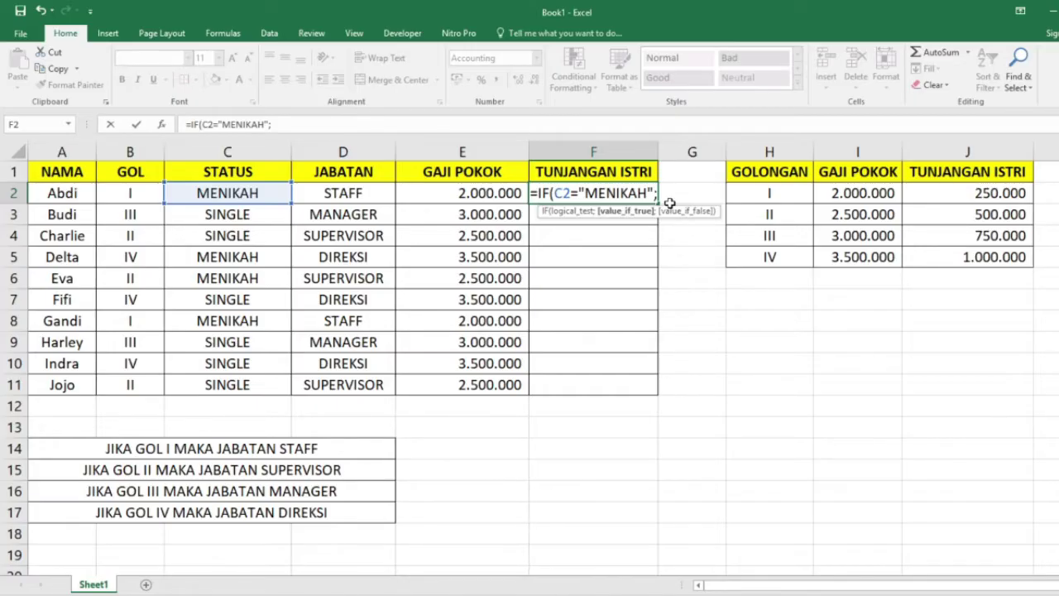
# - Add VLOOKUP(B2;$H$2:$J$5;3;0) as the value-if-true argument of the IF formula in F2
pyautogui.write('VL')
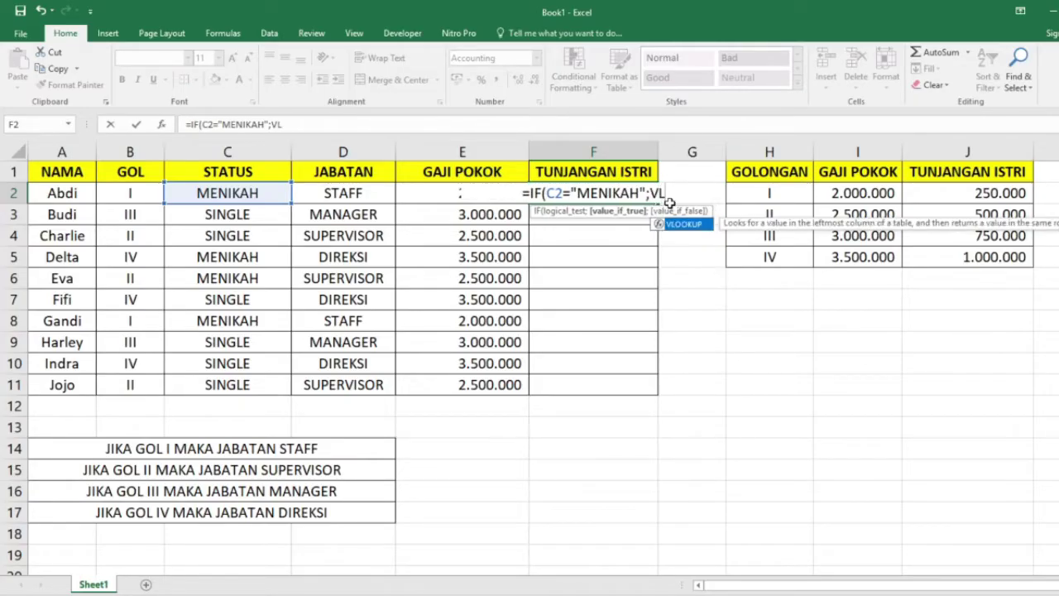
pyautogui.write('OOKUP')
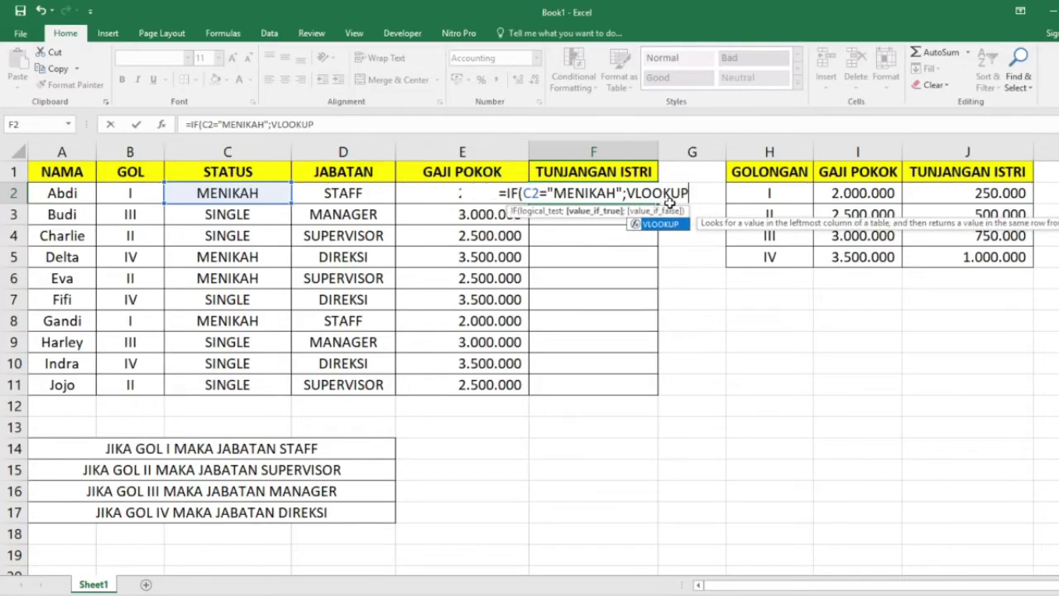
pyautogui.write('(')
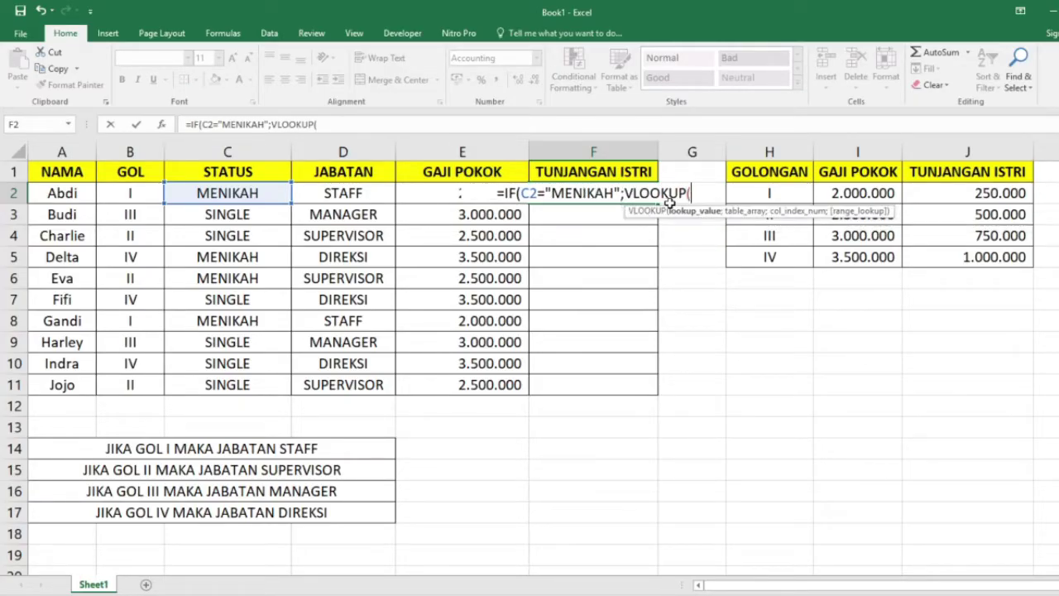
pyautogui.click(144, 194)
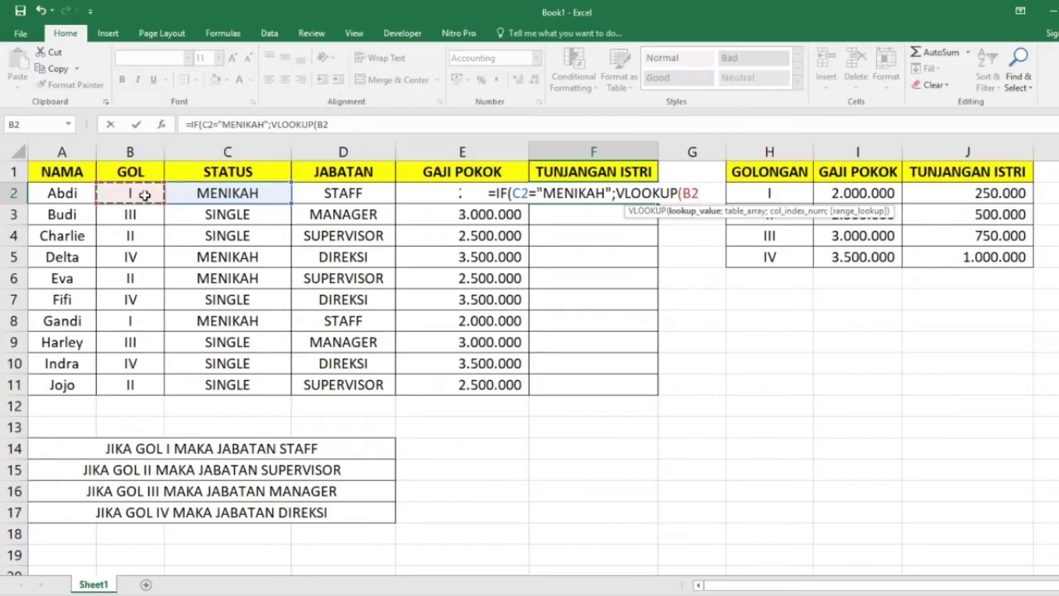
pyautogui.write(';')
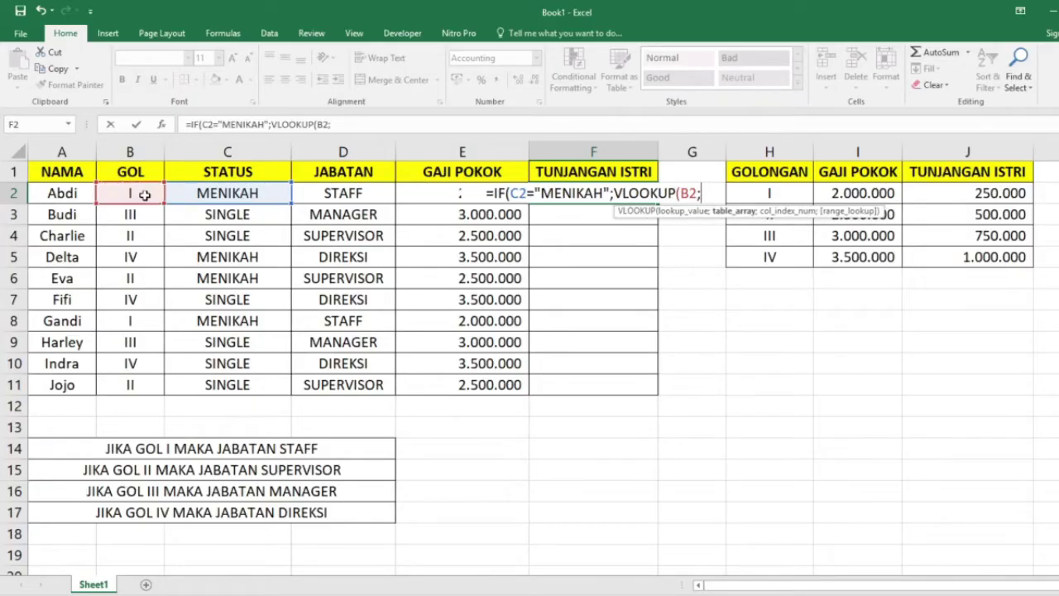
pyautogui.moveTo(778, 192); pyautogui.dragTo(960, 252)
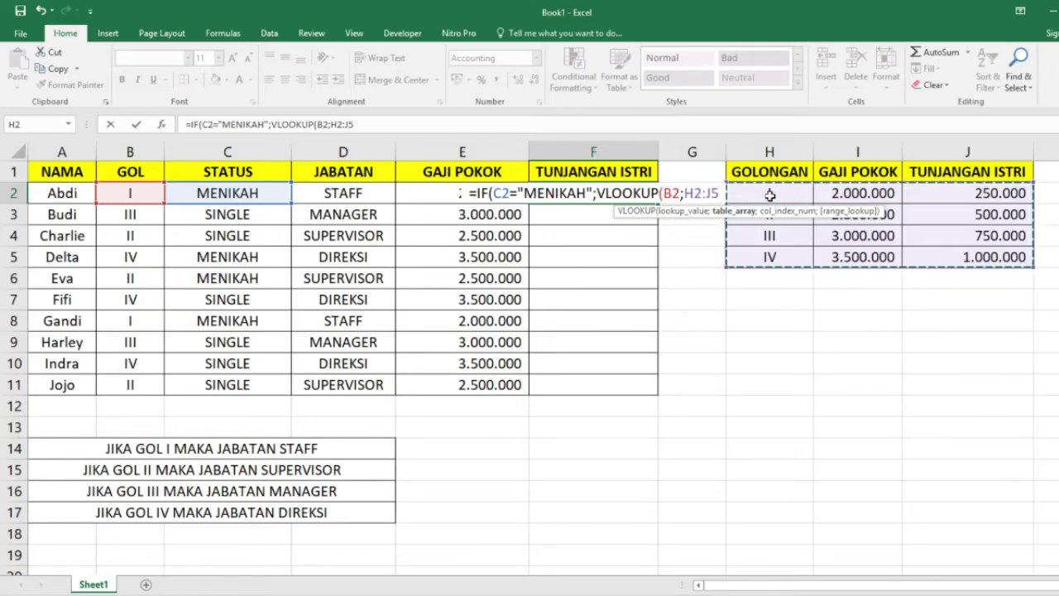
pyautogui.press('F4')
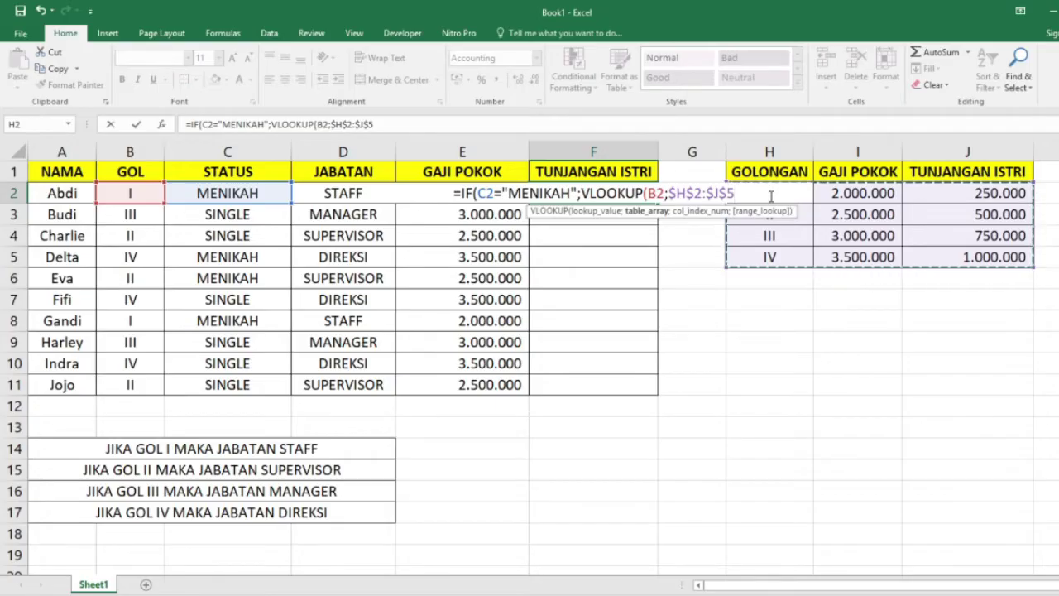
pyautogui.write(';')
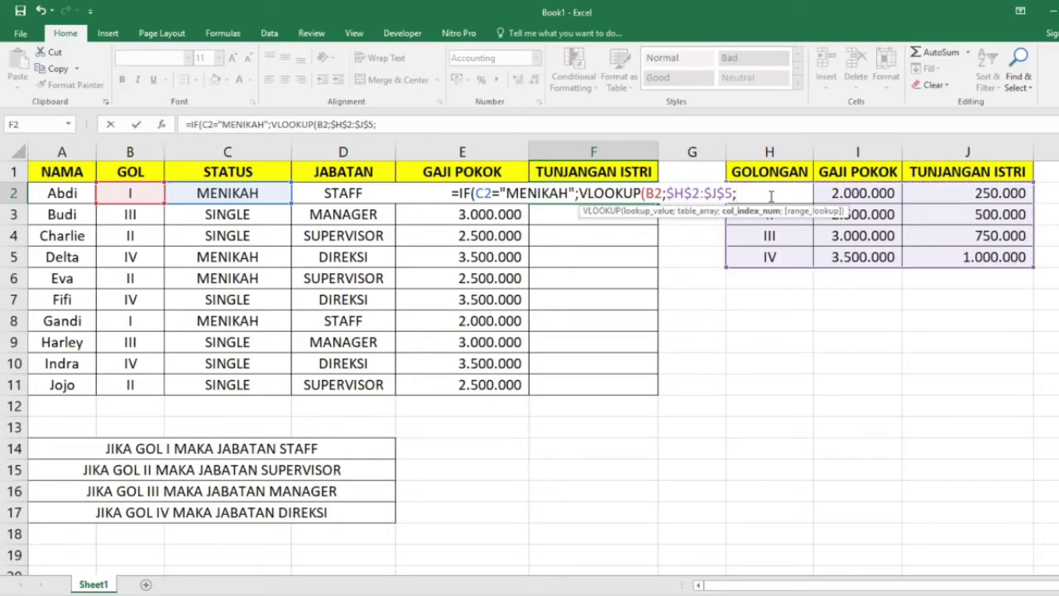
pyautogui.write('3')
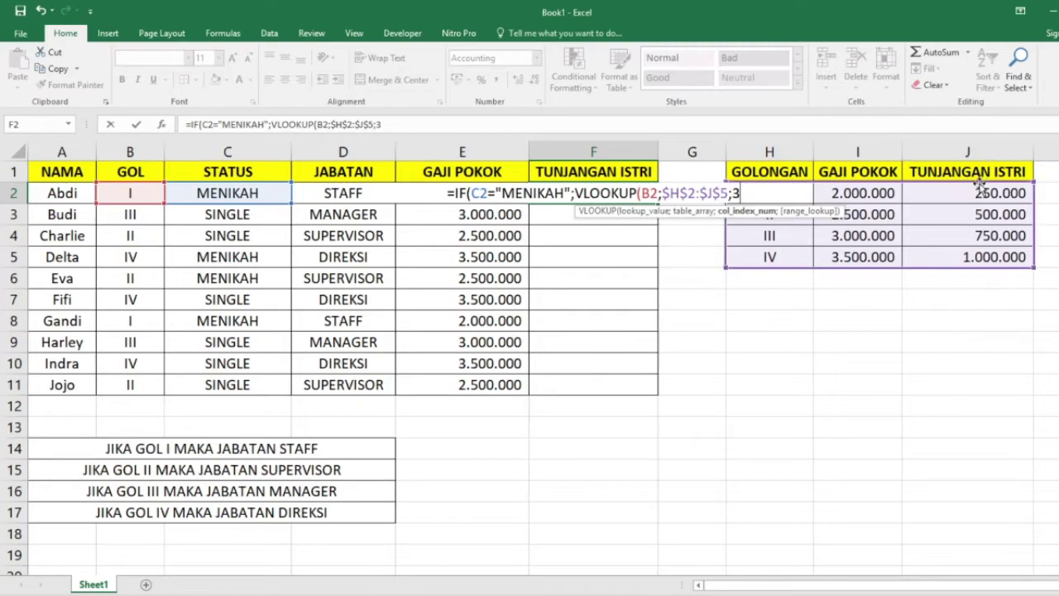
pyautogui.write(';0)')
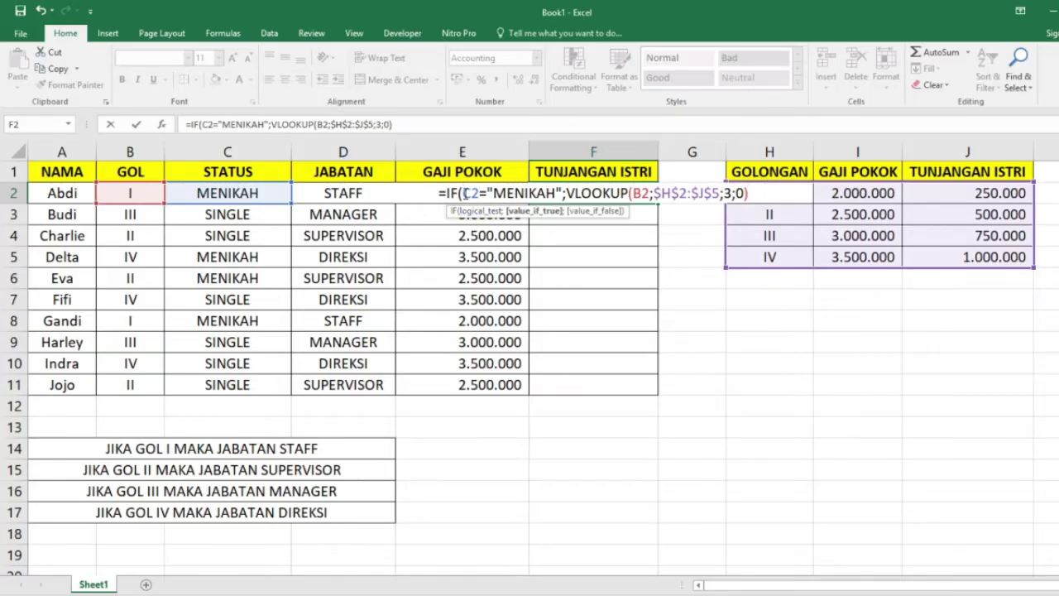
# - Add "-" as the value-if-false argument, close the IF formula in F2 and enter it
pyautogui.moveTo(565, 194); pyautogui.dragTo(749, 194)
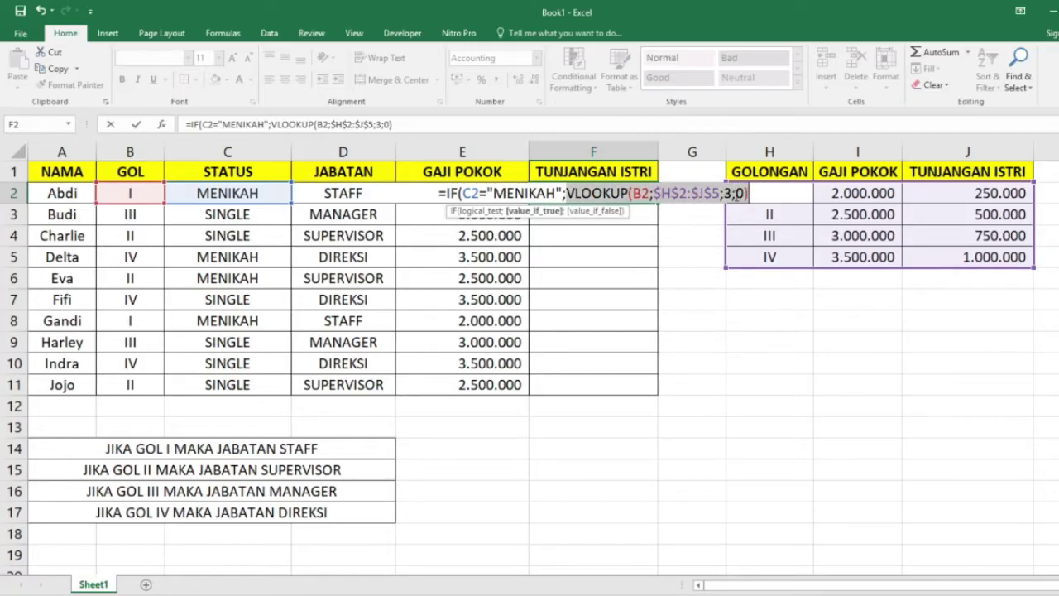
pyautogui.click(750, 194)
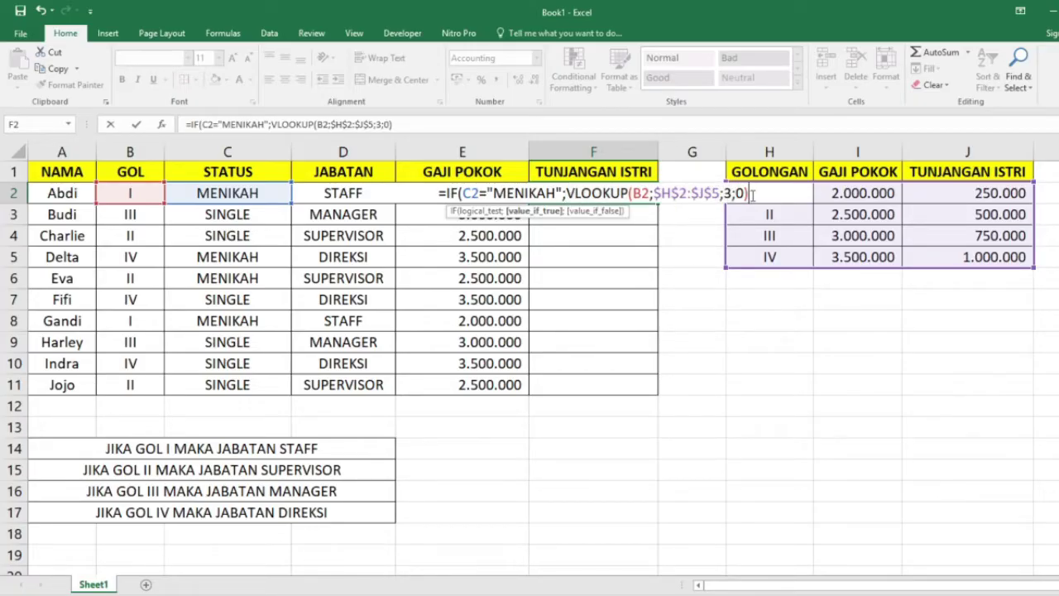
pyautogui.write(';')
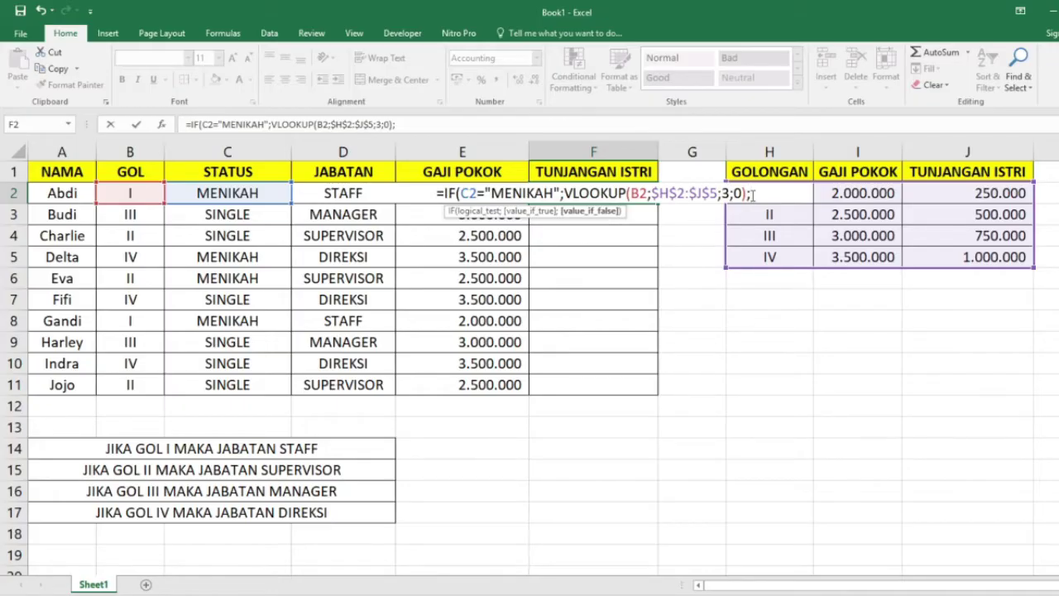
pyautogui.write('"-"')
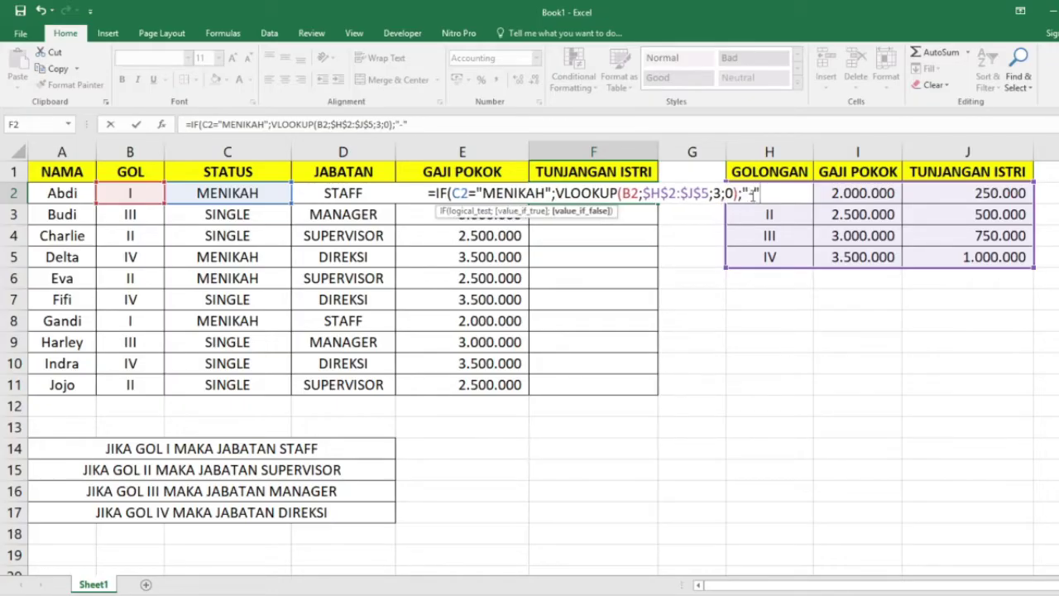
pyautogui.write(')')
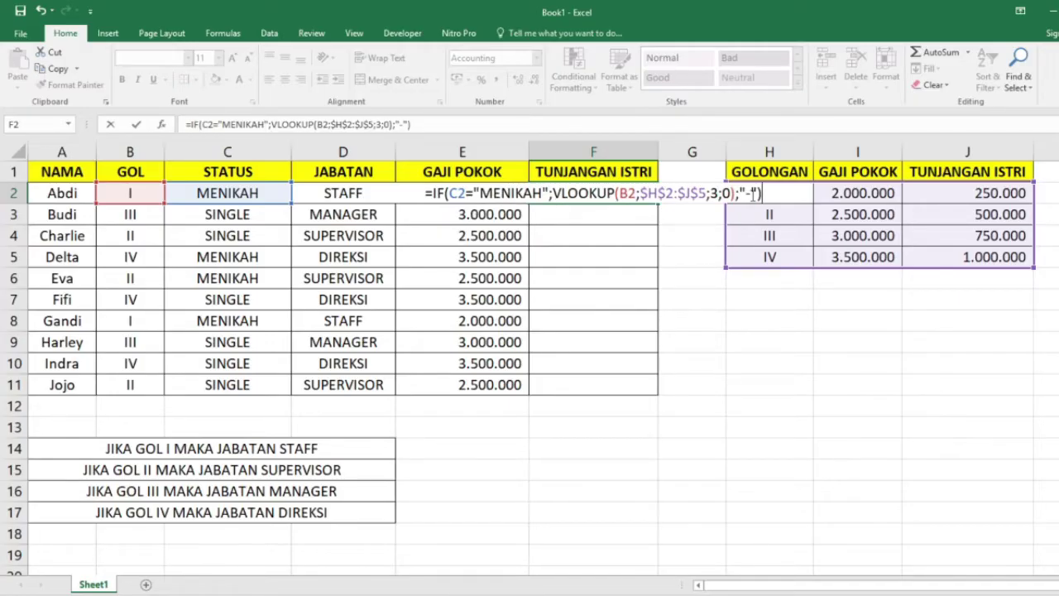
pyautogui.press('Return')
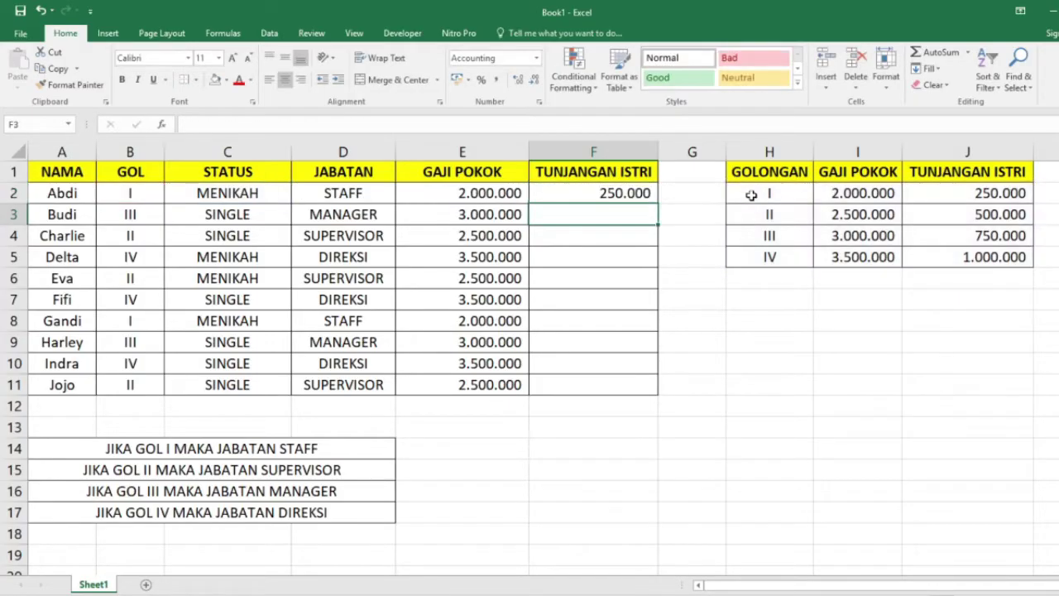
# - Check the TUNJANGAN ISTRI result in F2 against the STATUS in C2, the GOL in B2 and the GOLONGAN I row of the reference table
pyautogui.click(622, 192)
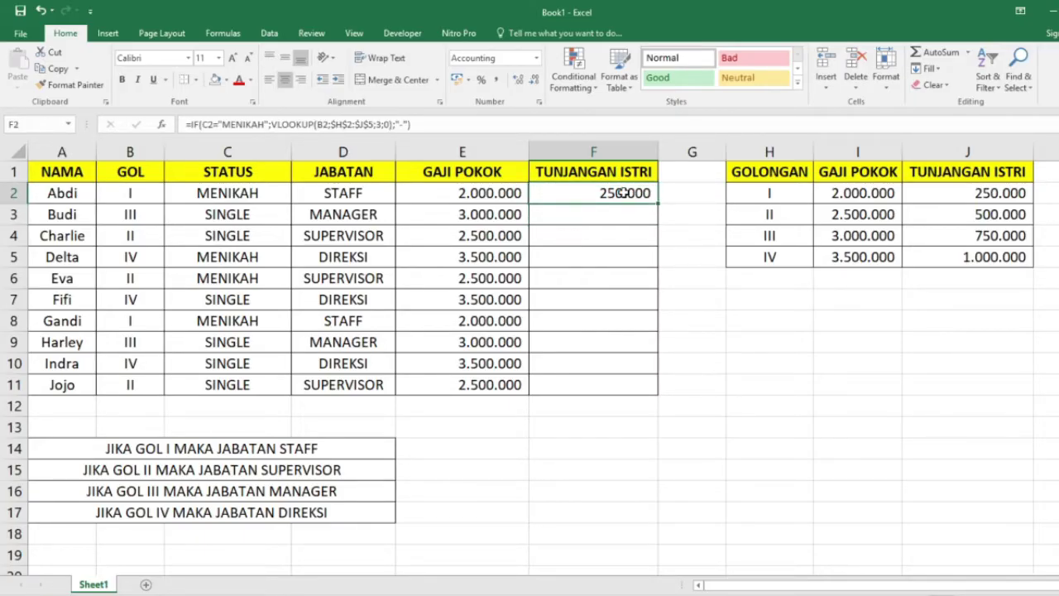
pyautogui.click(234, 192)
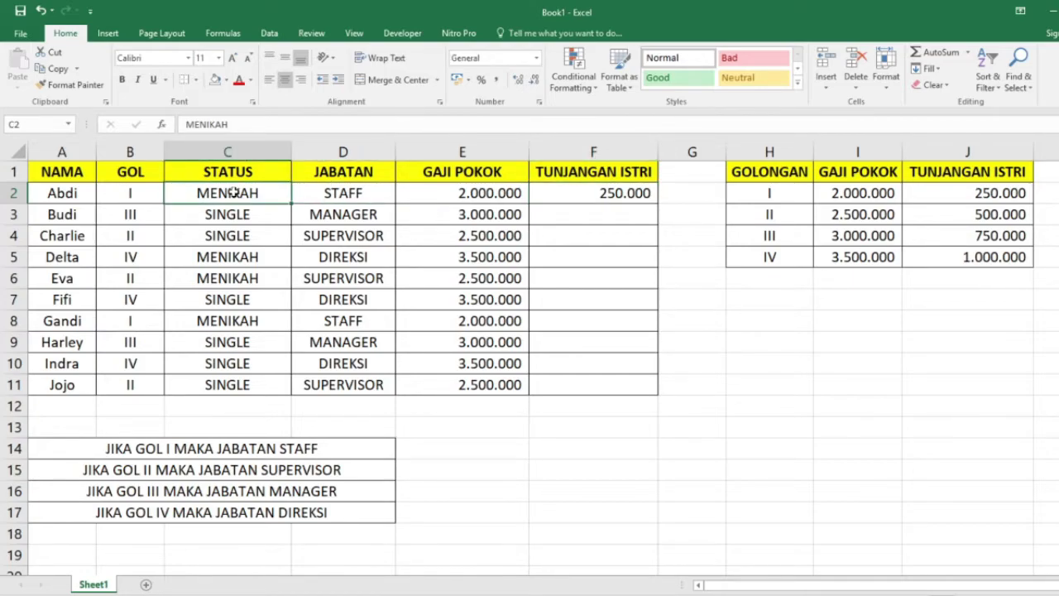
pyautogui.click(583, 193)
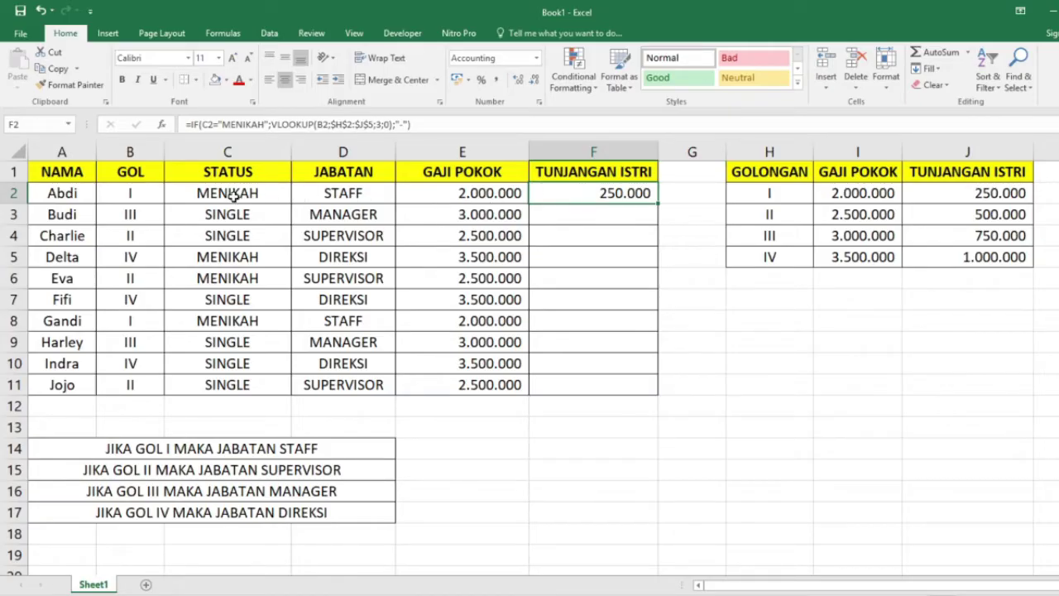
pyautogui.click(134, 190)
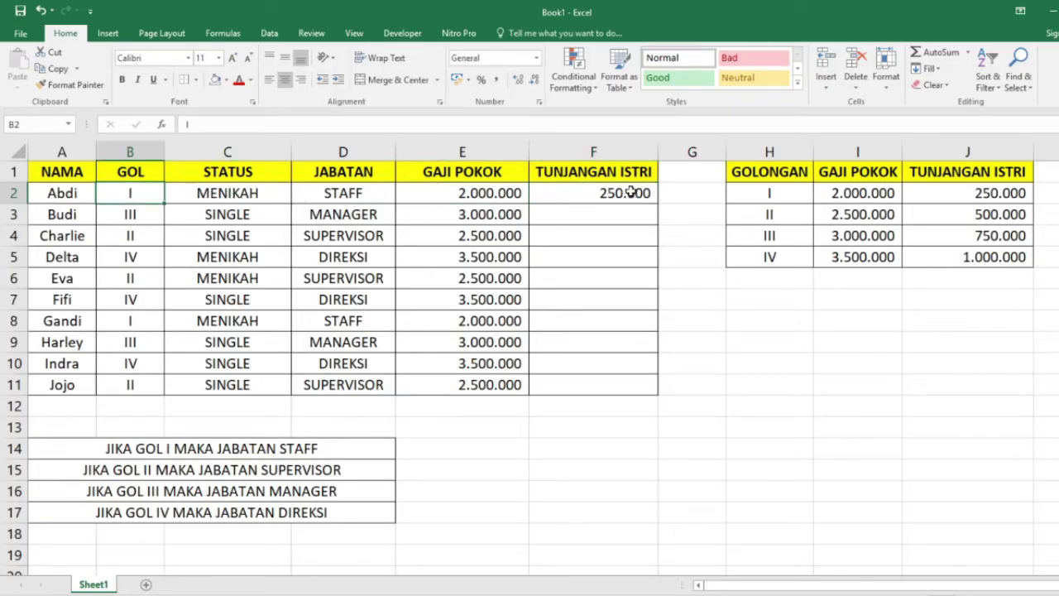
pyautogui.click(759, 193)
pyautogui.click(967, 192)
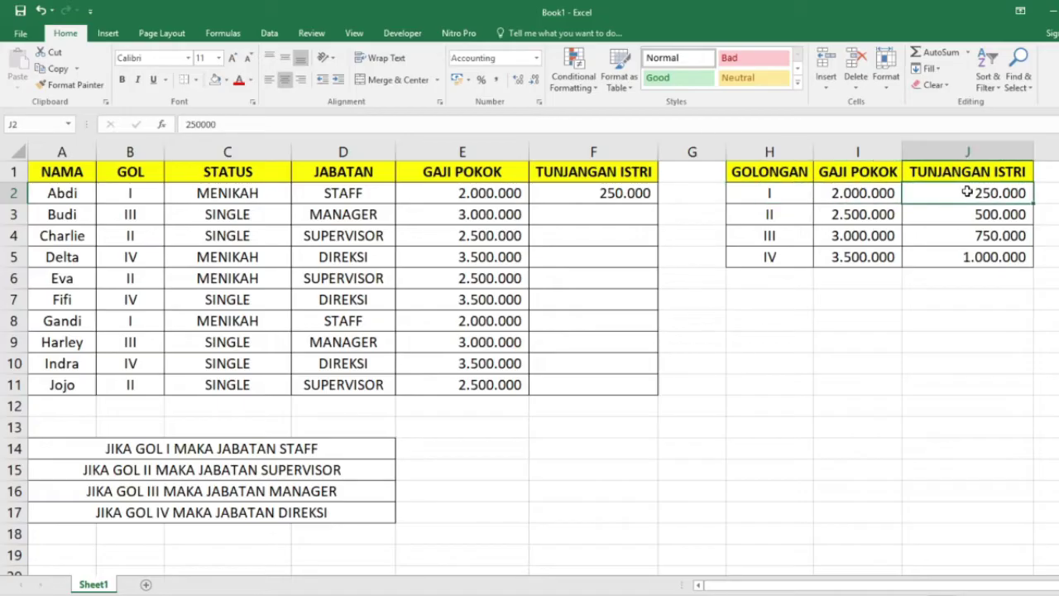
# - Fill the TUNJANGAN ISTRI formula from F2 down to F11
pyautogui.click(637, 202)
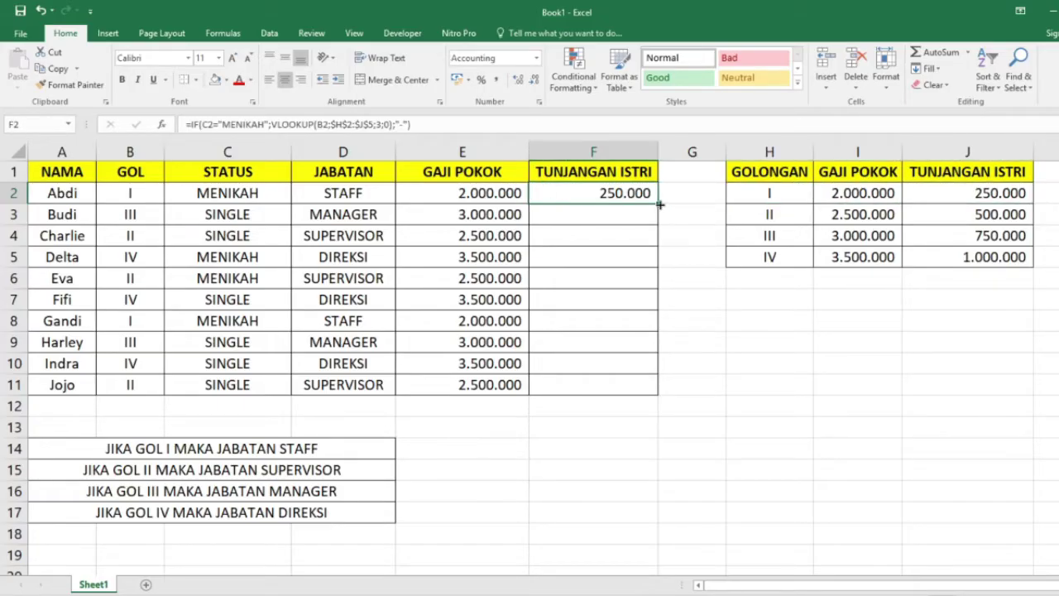
pyautogui.moveTo(657, 202); pyautogui.dragTo(653, 397)
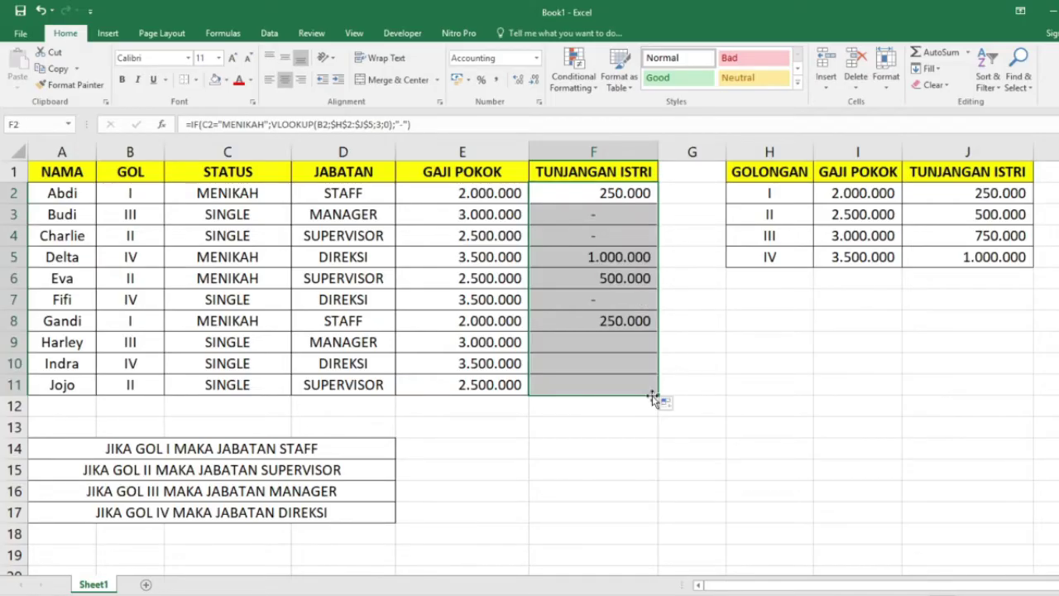
pyautogui.click(631, 427)
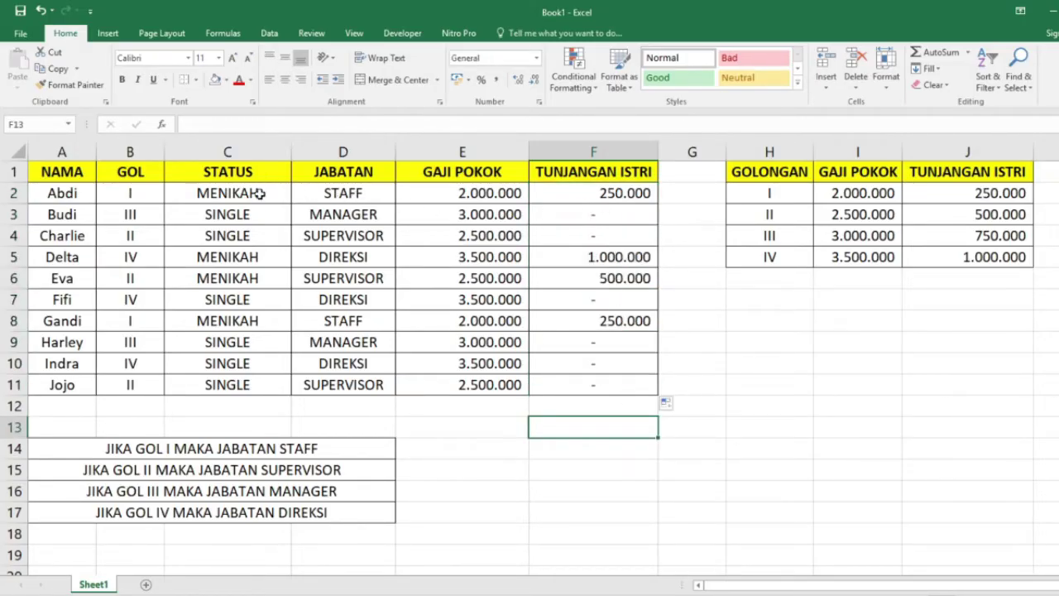
# - Check the TUNJANGAN ISTRI results of the SINGLE employees in rows 3 and 4 against their STATUS
pyautogui.click(252, 232)
pyautogui.click(583, 233)
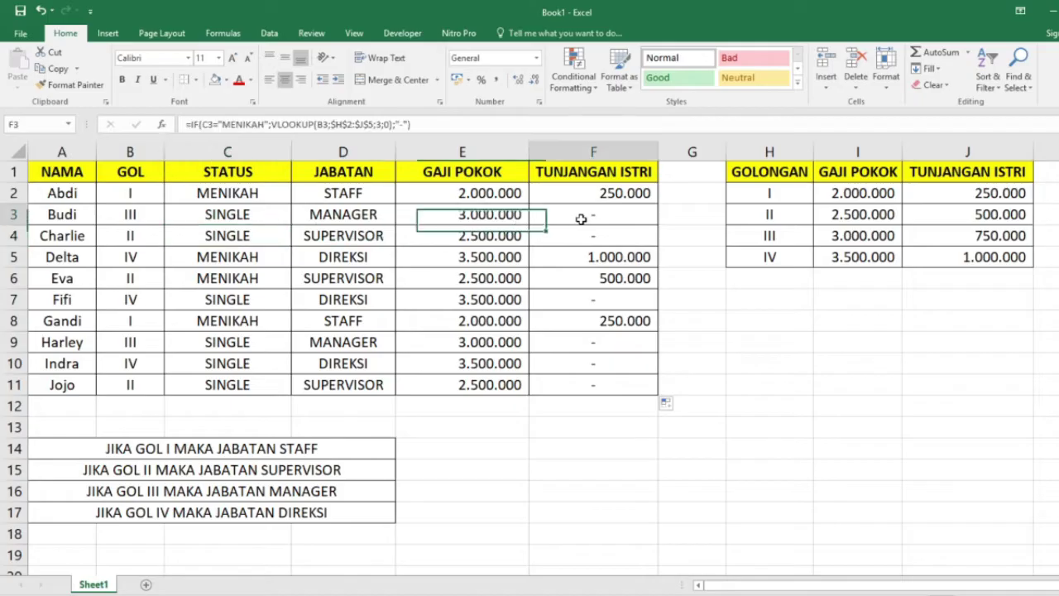
pyautogui.click(591, 213)
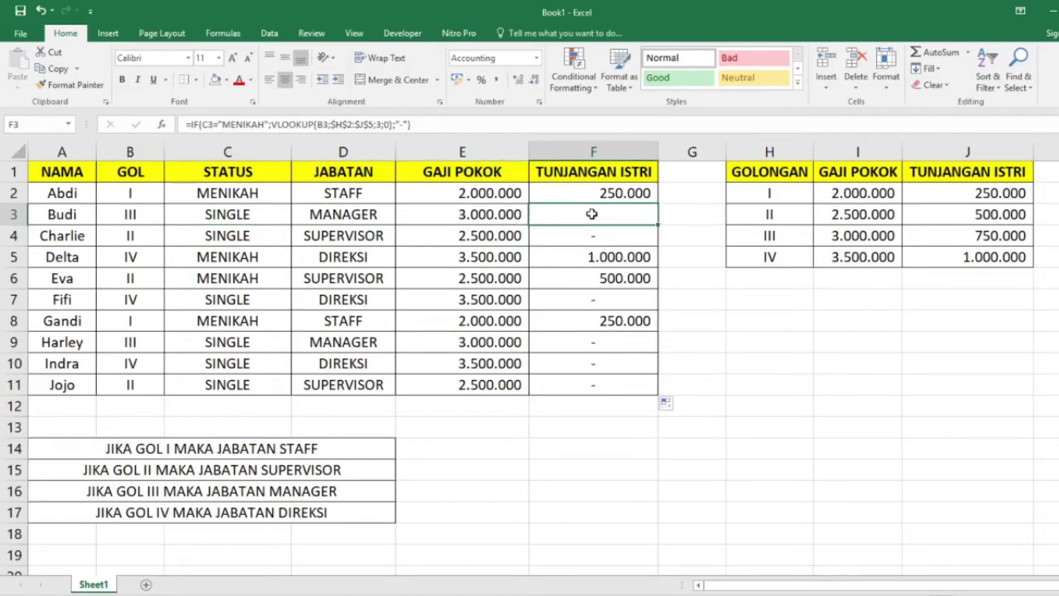
# - Compare the formulas and results in cells F3 and F4 of the TUNJANGAN ISTRI column
pyautogui.click(586, 235)
pyautogui.click(595, 214)
pyautogui.click(587, 235)
pyautogui.click(606, 214)
pyautogui.click(603, 235)
pyautogui.click(608, 215)
pyautogui.click(601, 235)
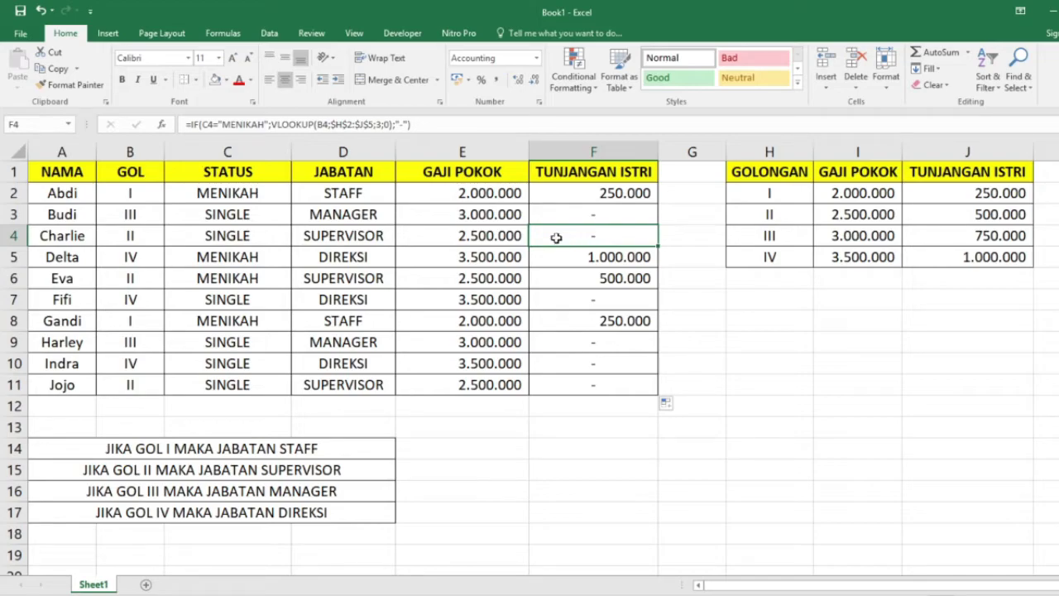
# - Check the TUNJANGAN ISTRI results of the MENIKAH employees in rows 5, 6 and 8 against their GOL and the reference table
pyautogui.click(271, 258)
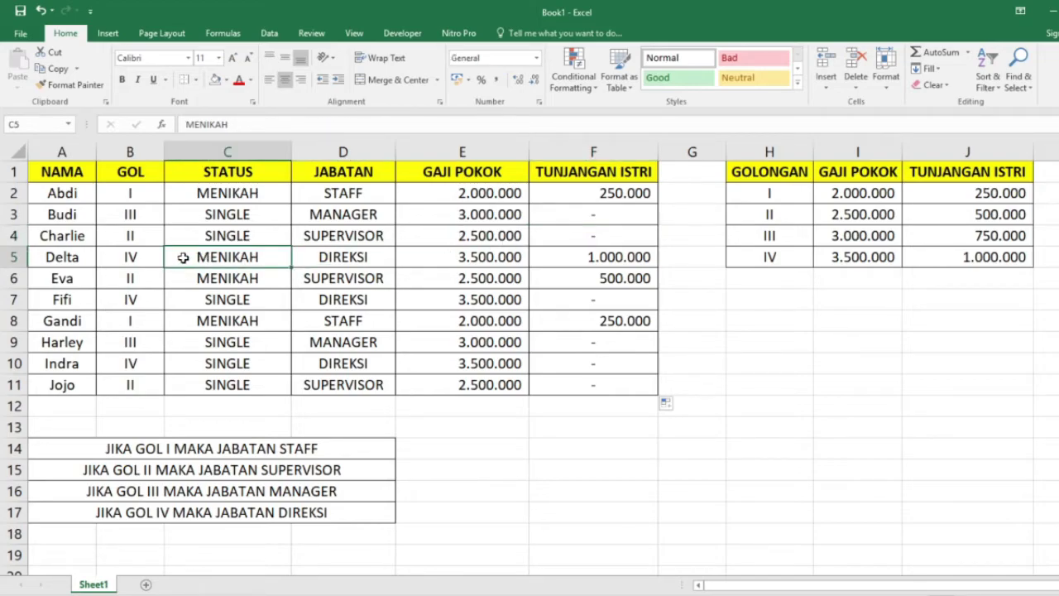
pyautogui.click(588, 258)
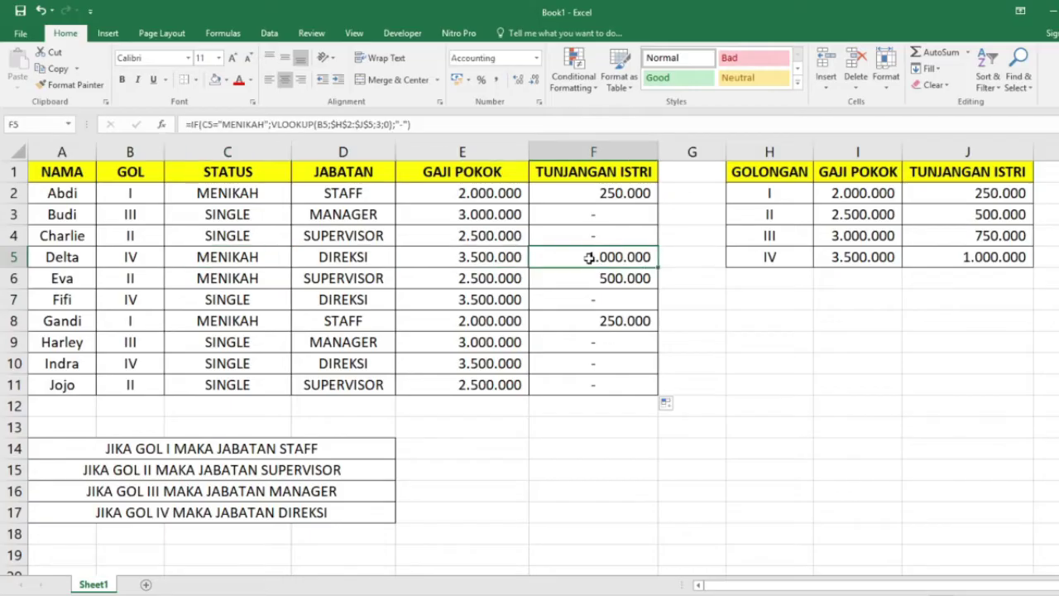
pyautogui.click(146, 258)
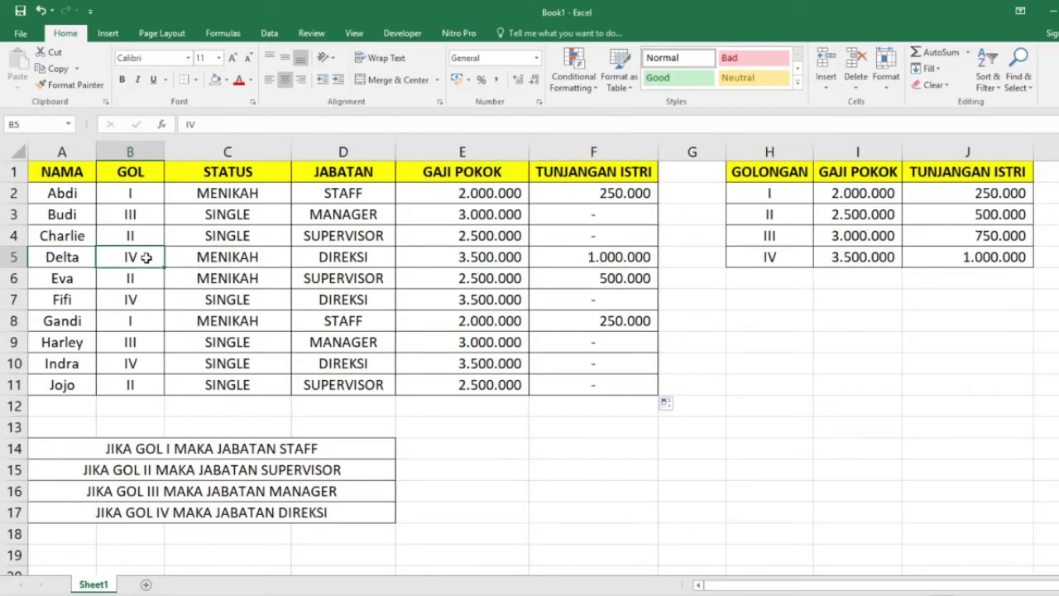
pyautogui.click(990, 262)
pyautogui.click(622, 280)
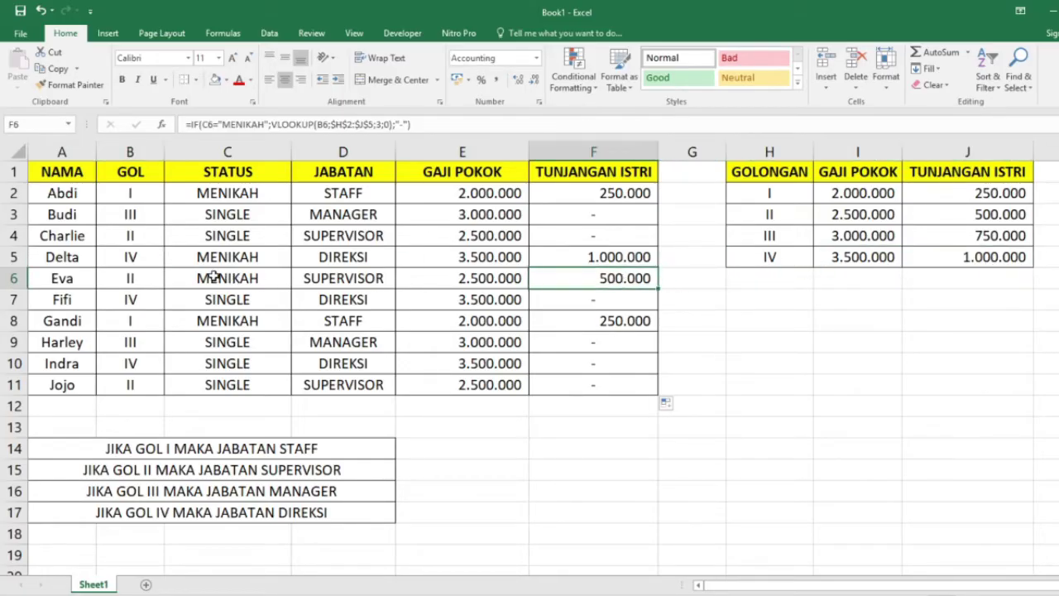
pyautogui.click(144, 281)
pyautogui.click(796, 212)
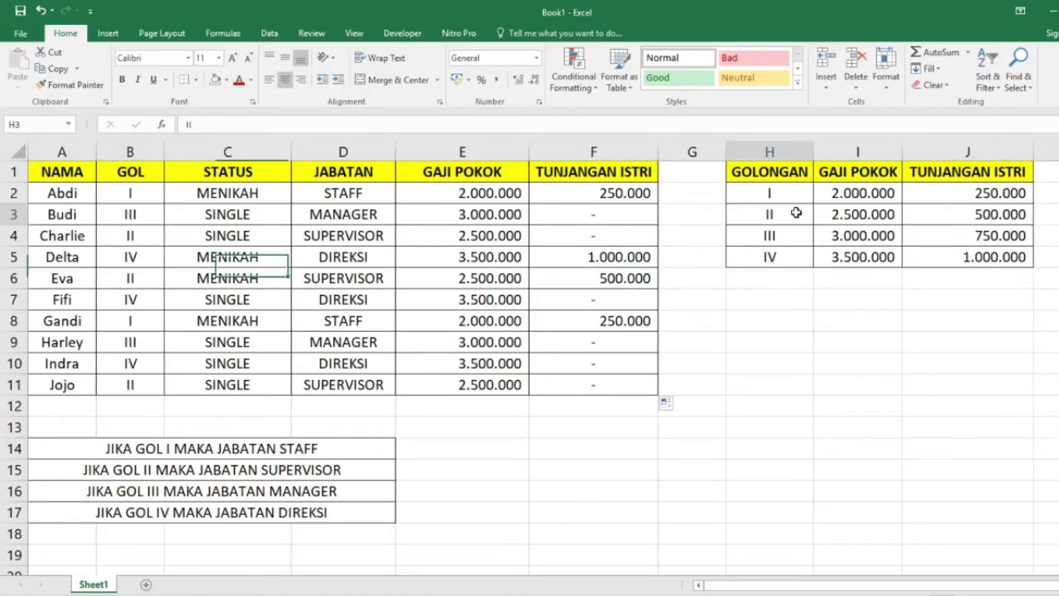
pyautogui.click(976, 215)
pyautogui.click(610, 322)
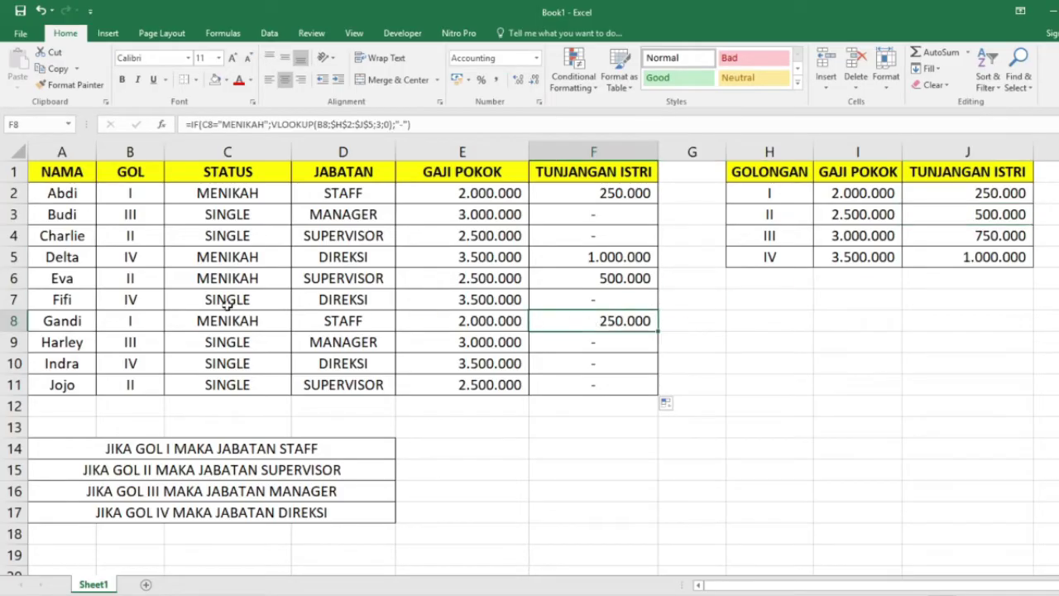
pyautogui.click(153, 321)
pyautogui.click(595, 320)
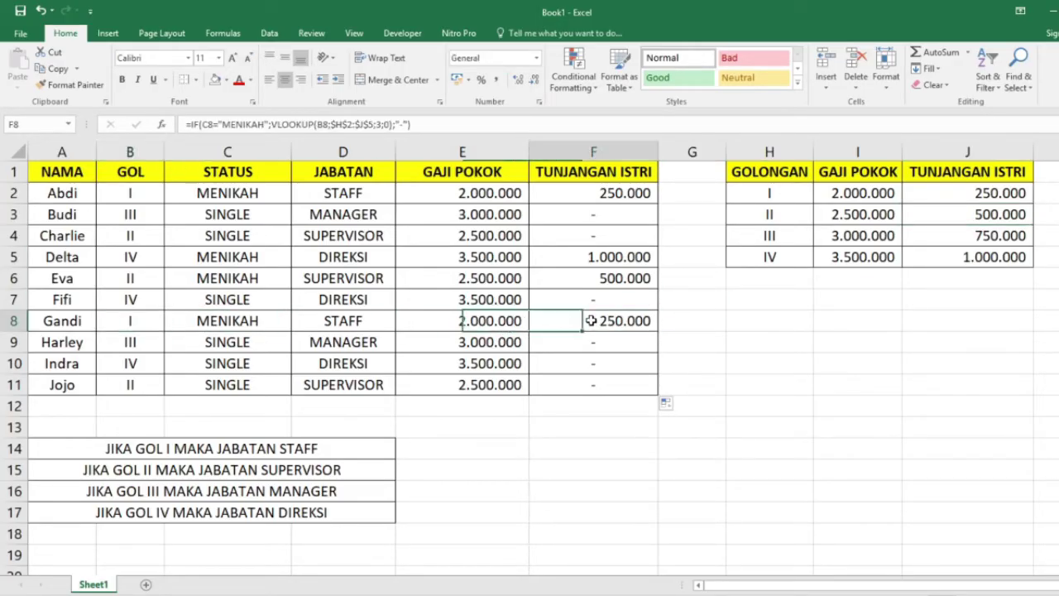
# - Check the TUNJANGAN ISTRI results of the remaining SINGLE employees in rows 7, 9, 10 and 11 against their STATUS
pyautogui.press('Up')
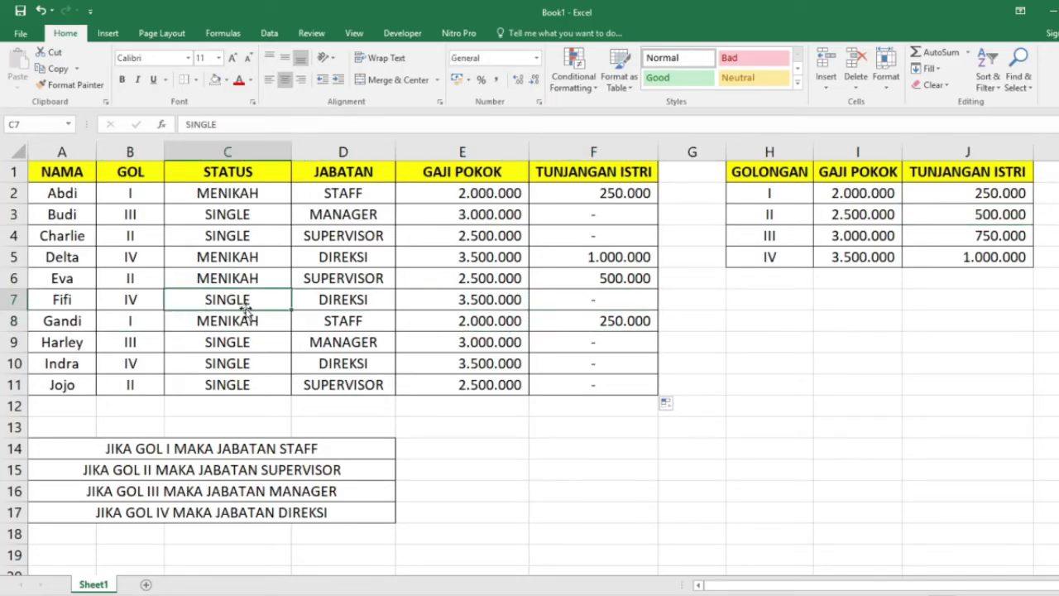
pyautogui.click(579, 303)
pyautogui.click(258, 346)
pyautogui.click(252, 368)
pyautogui.click(252, 386)
pyautogui.click(577, 348)
pyautogui.click(579, 362)
pyautogui.click(578, 391)
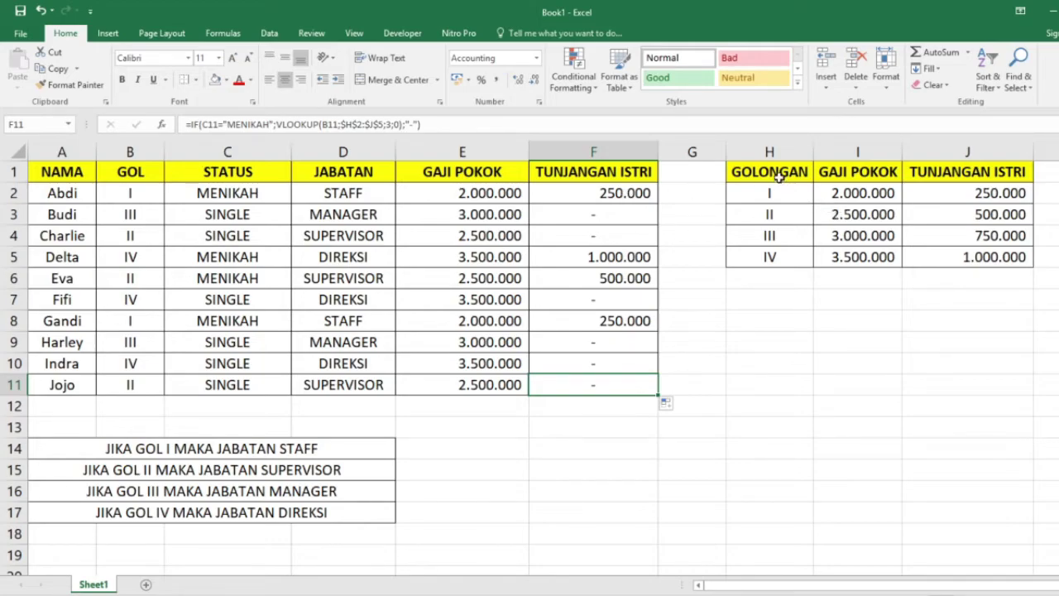
# - Open the formula in F2 and examine its "-" value-if-false argument and the logical test C2="MENIKAH"
pyautogui.doubleClick(635, 192)
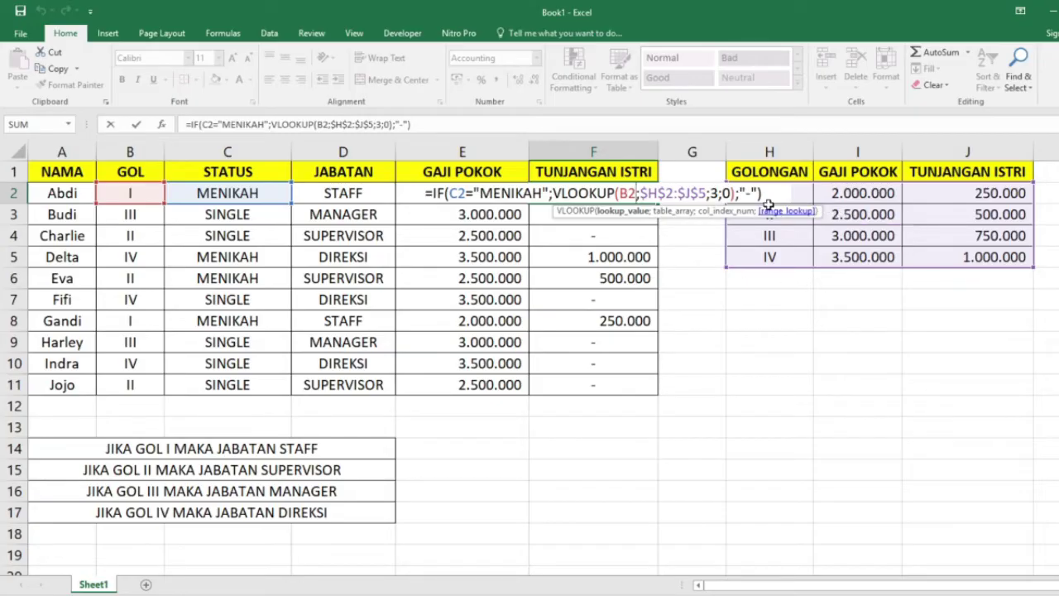
pyautogui.click(744, 193)
pyautogui.moveTo(739, 192); pyautogui.dragTo(757, 193)
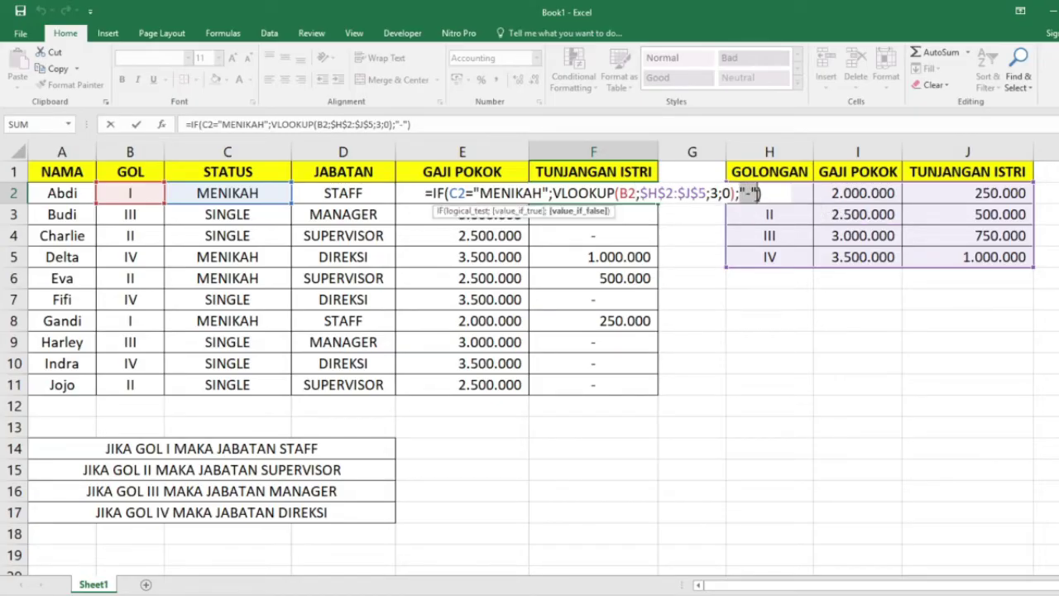
pyautogui.moveTo(425, 193); pyautogui.dragTo(455, 193)
pyautogui.click(455, 193)
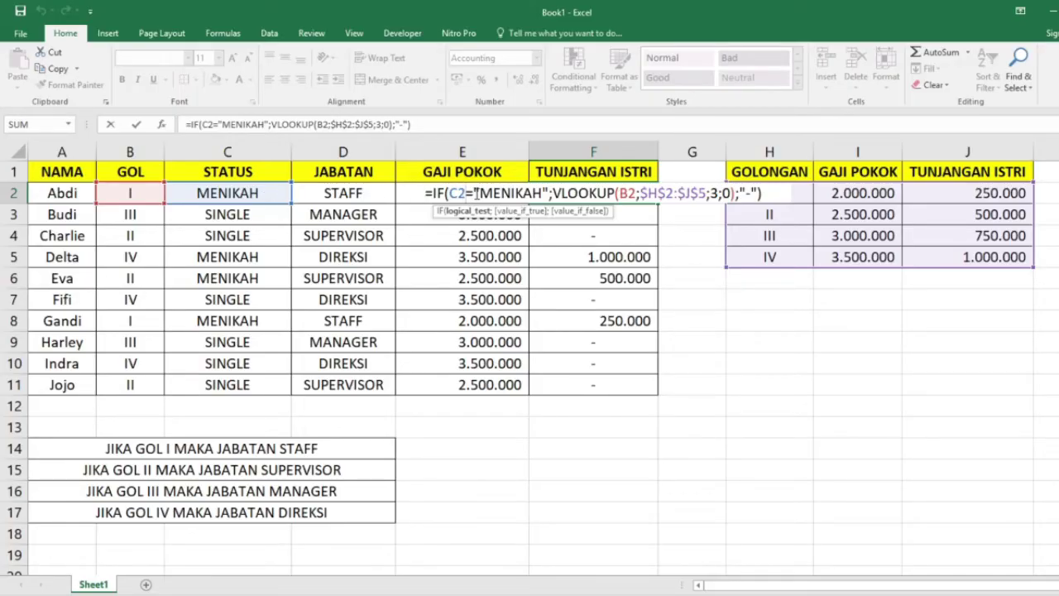
pyautogui.moveTo(473, 193); pyautogui.dragTo(548, 193)
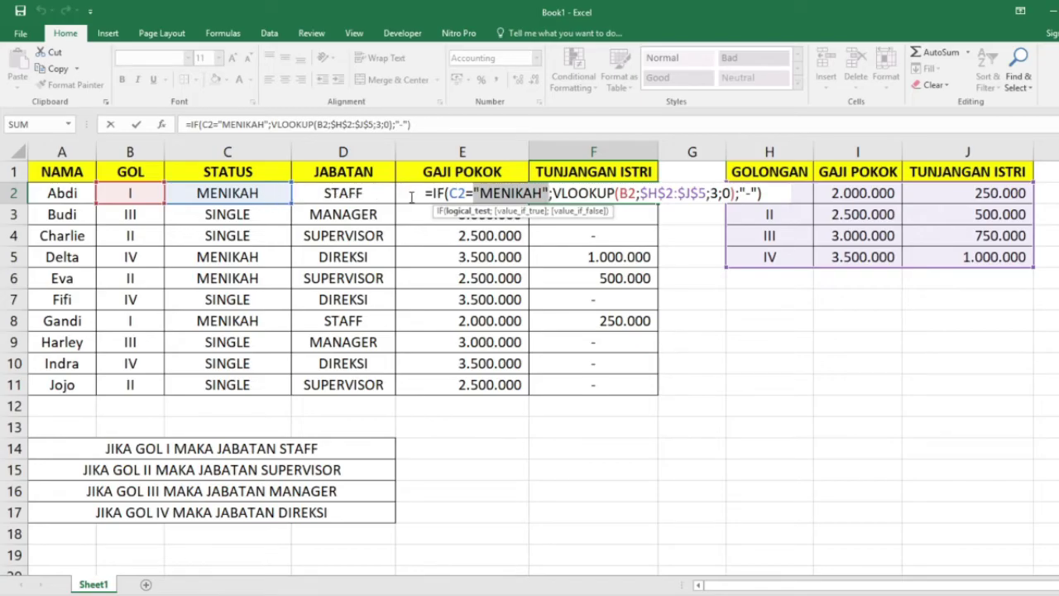
pyautogui.click(551, 193)
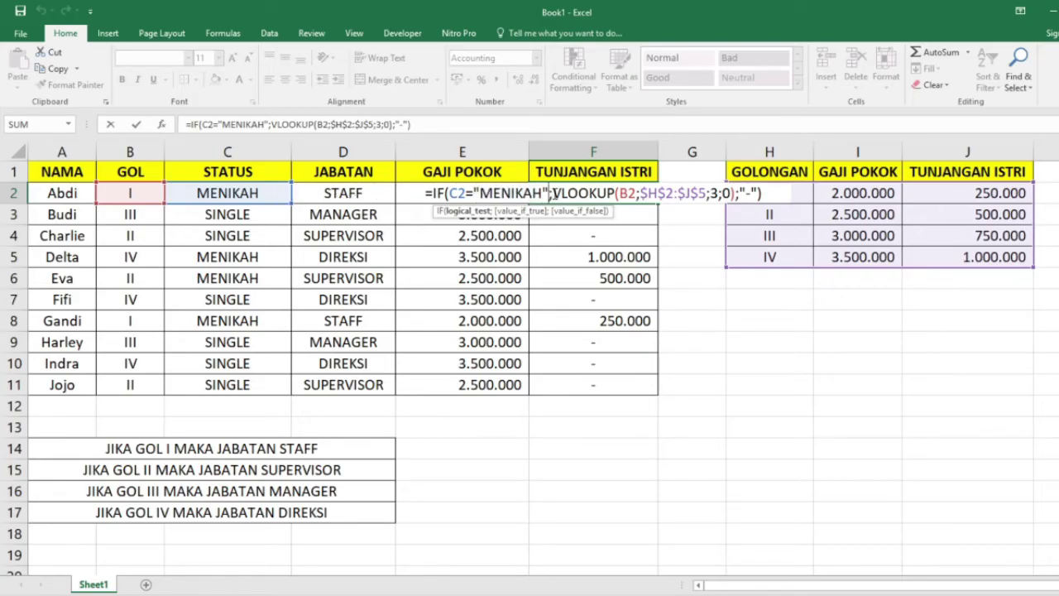
# - Examine the VLOOKUP arguments in the F2 formula: lookup value B2, table array $H$2:$J$5, column index 3 and range lookup 0
pyautogui.moveTo(563, 192); pyautogui.dragTo(732, 199)
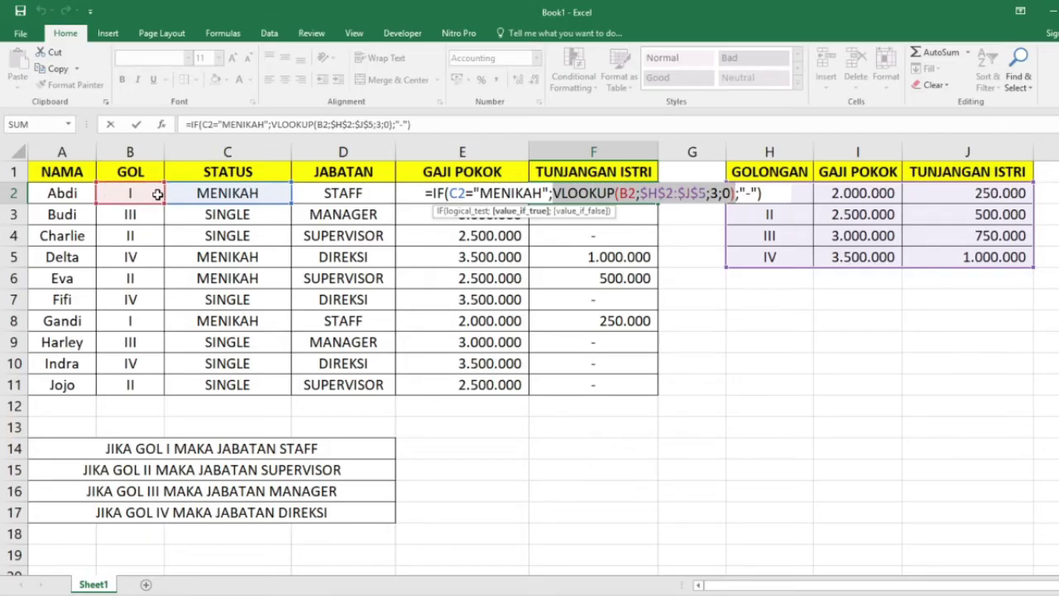
pyautogui.click(642, 193)
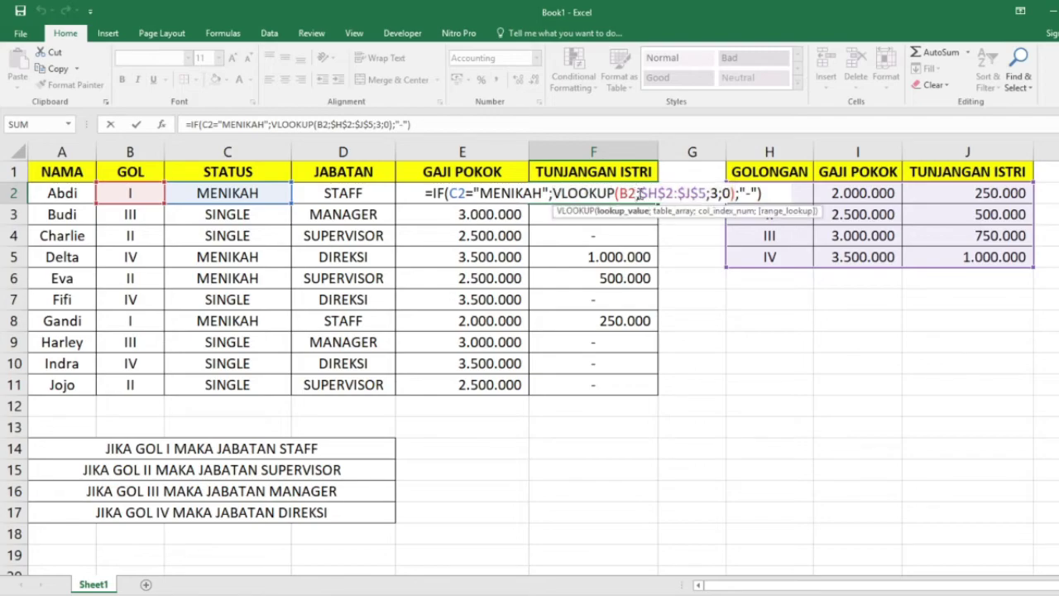
pyautogui.moveTo(640, 193); pyautogui.dragTo(708, 193)
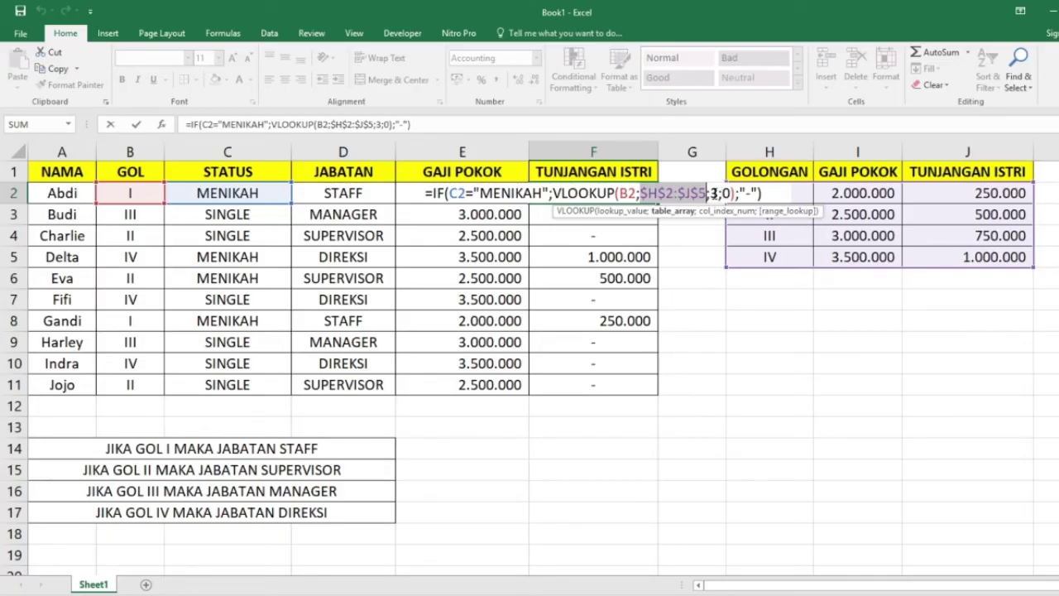
pyautogui.click(716, 192)
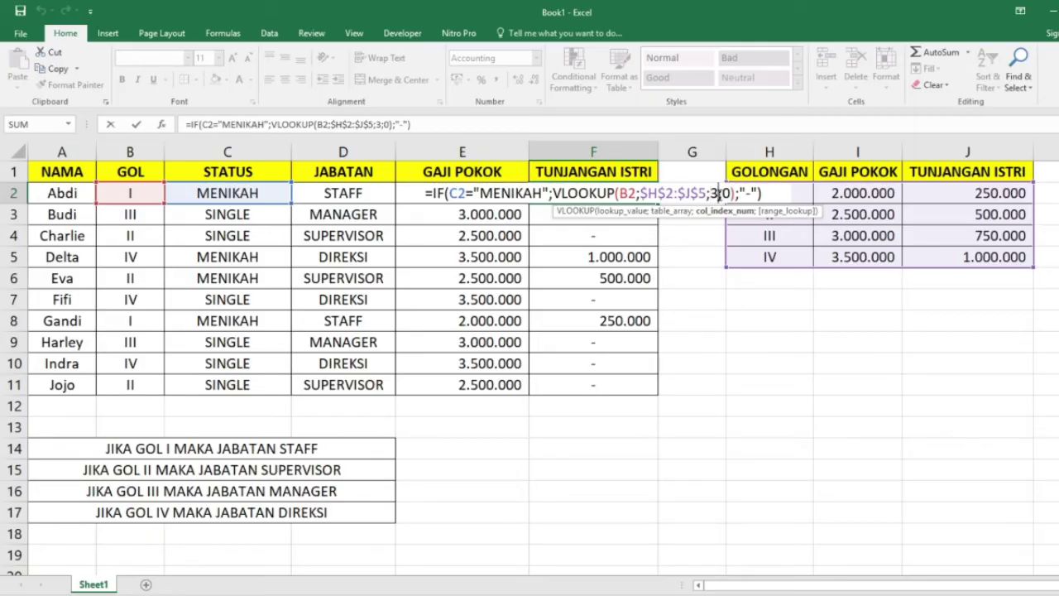
pyautogui.click(722, 193)
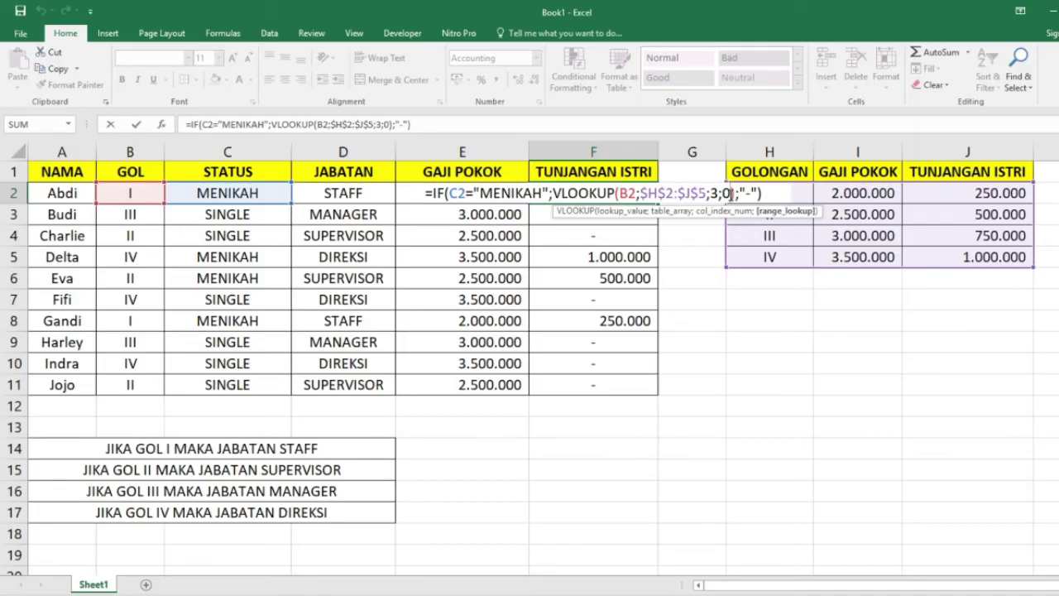
pyautogui.click(735, 192)
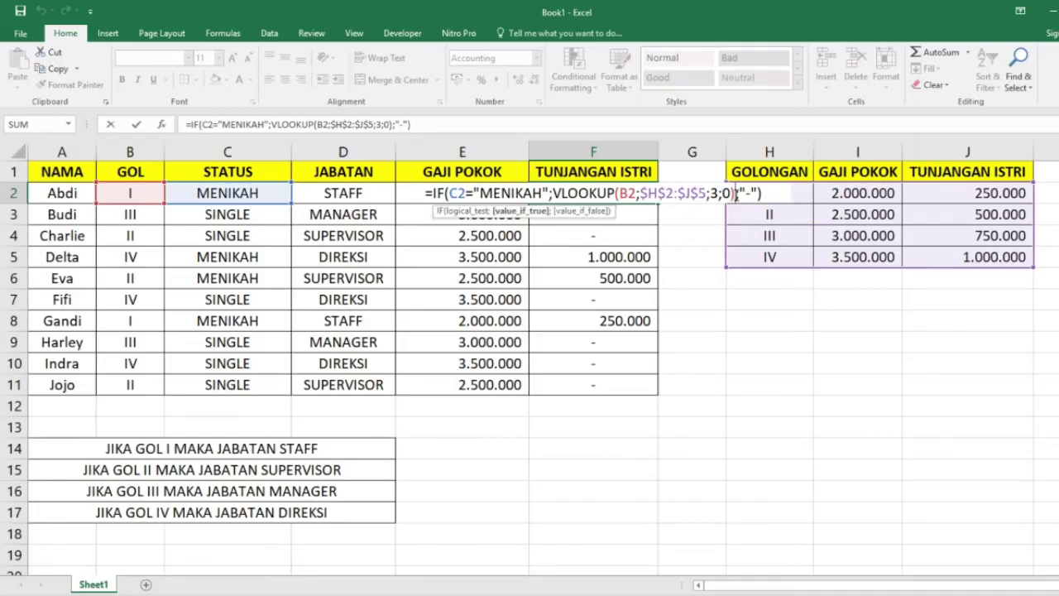
# - Review the VLOOKUP value-if-true and "-" value-if-false arguments of the F2 formula, then close the formula without editing it
pyautogui.moveTo(552, 193); pyautogui.dragTo(734, 193)
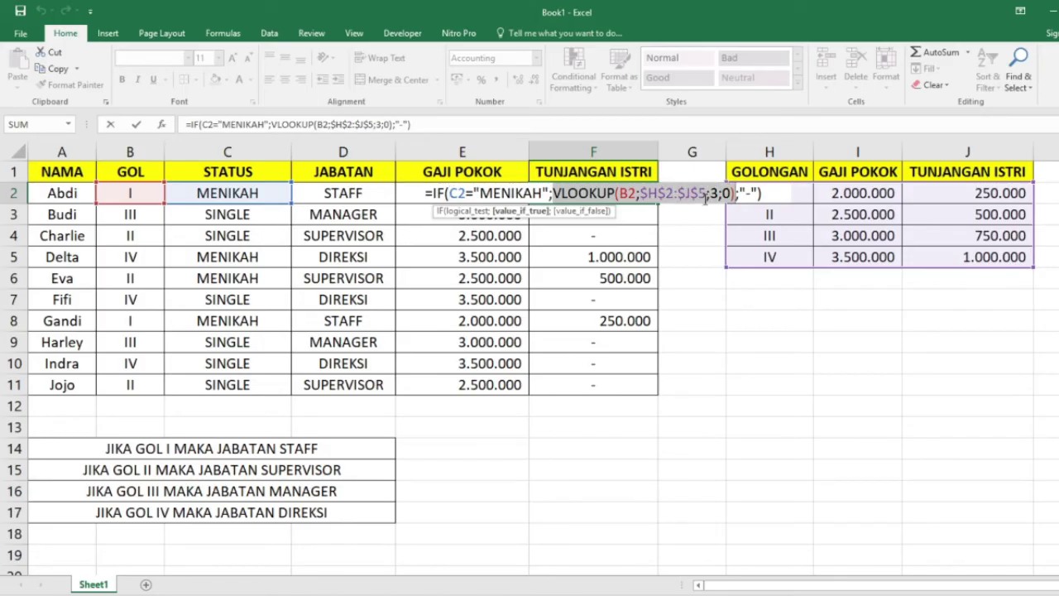
pyautogui.click(728, 193)
pyautogui.moveTo(740, 193); pyautogui.dragTo(757, 192)
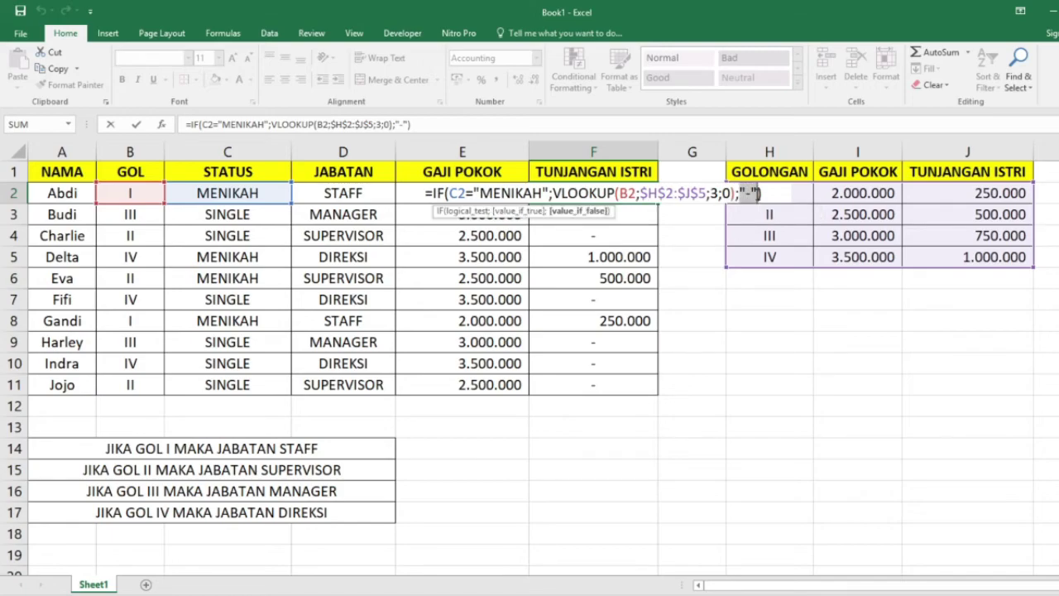
pyautogui.click(769, 196)
pyautogui.press('Return')
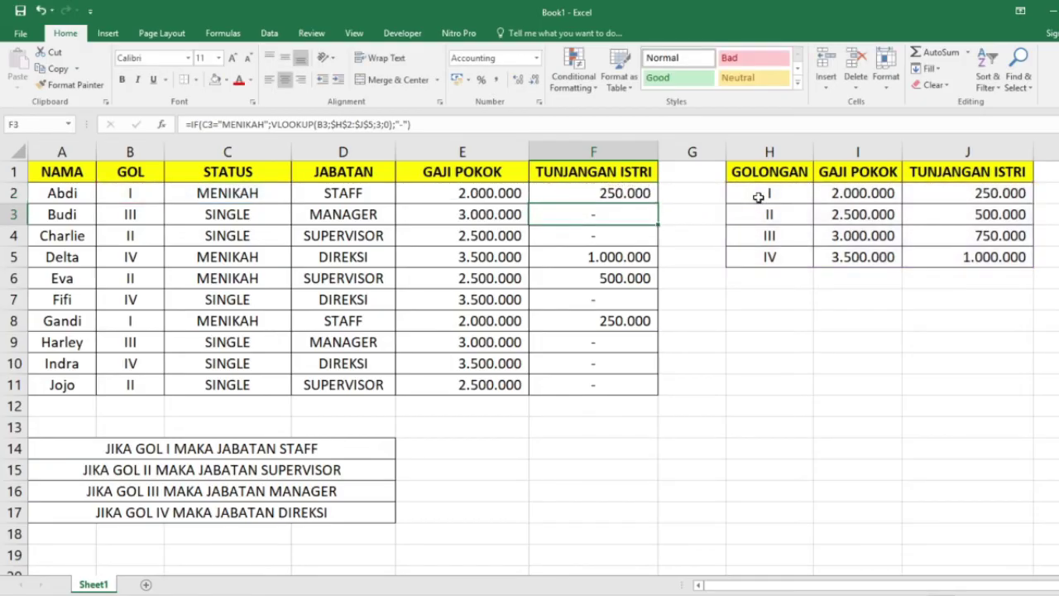
# - Look over the TUNJANGAN ISTRI results in F2:F11 and the GAJI POKOK formula in E11
pyautogui.moveTo(637, 192); pyautogui.dragTo(617, 390)
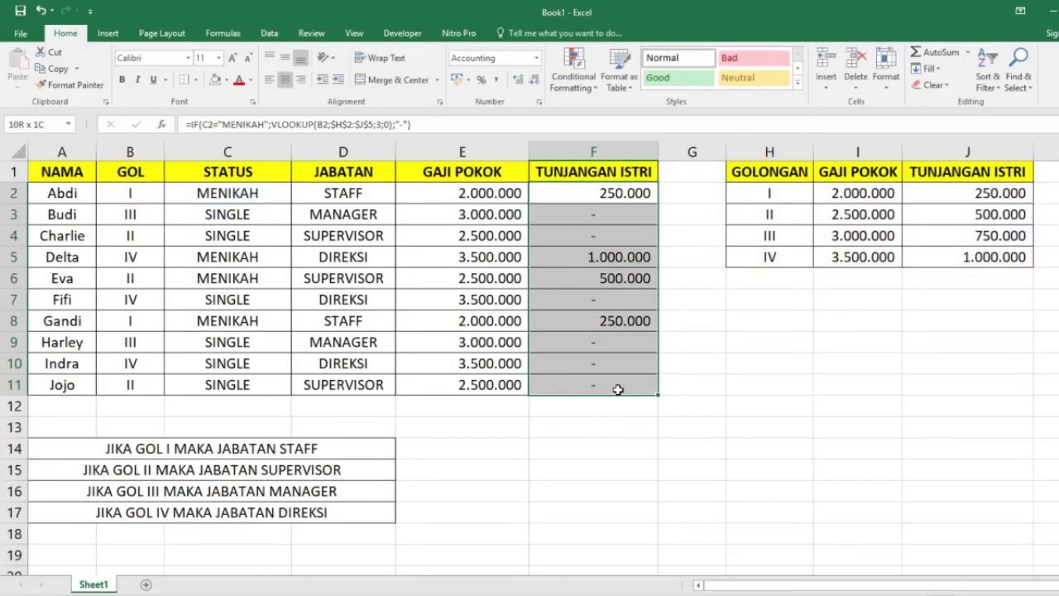
pyautogui.click(582, 443)
pyautogui.click(604, 328)
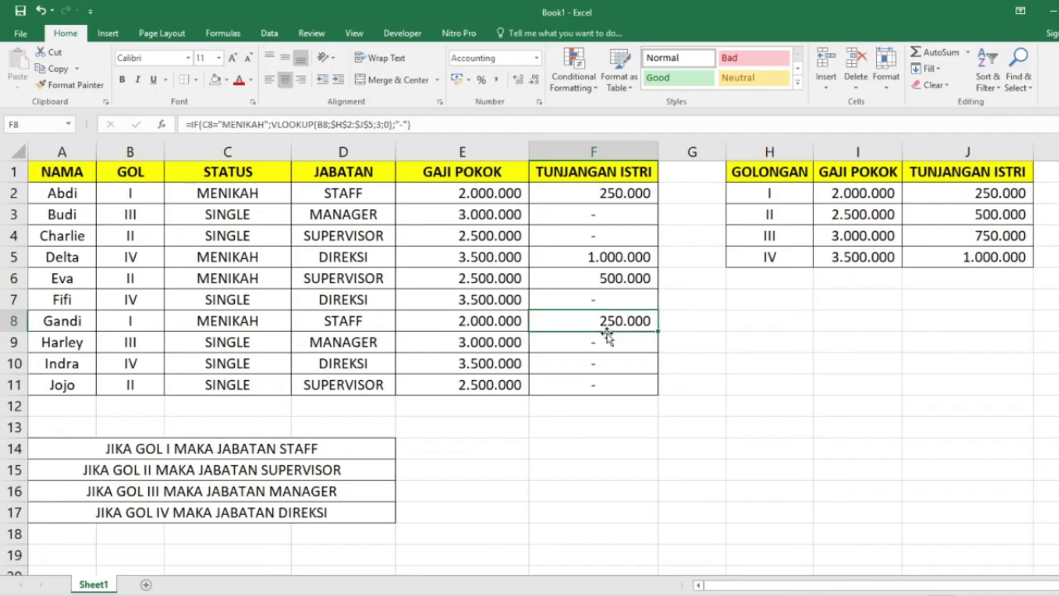
pyautogui.click(517, 387)
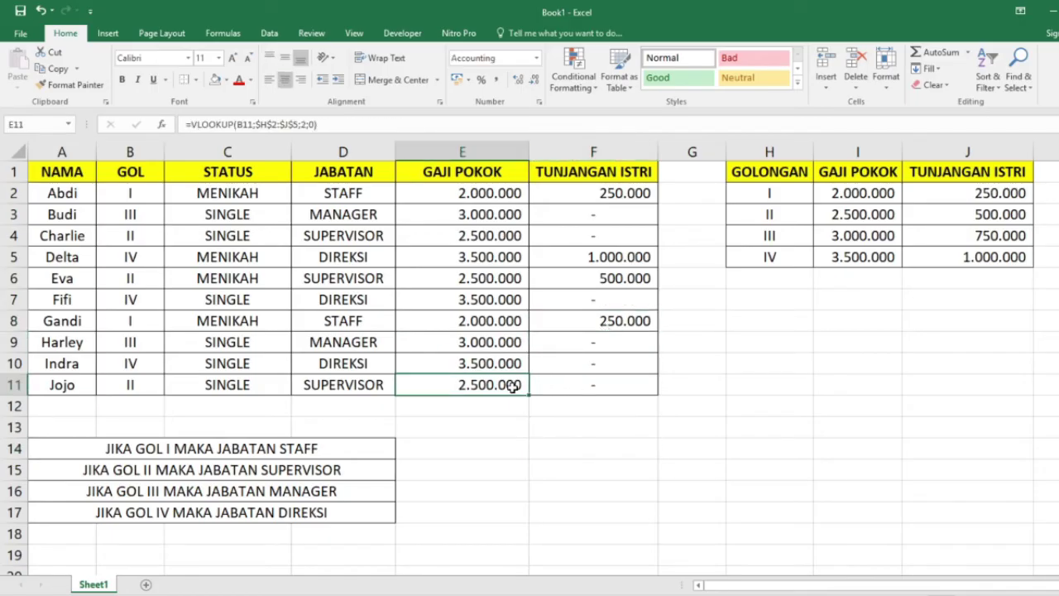
pyautogui.click(604, 325)
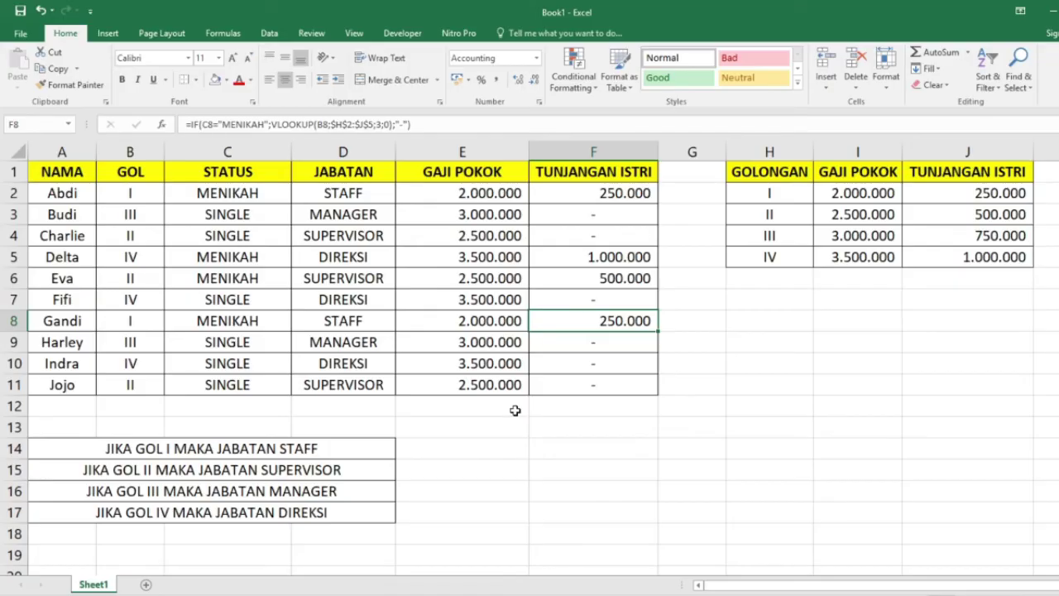
# - Open the combined IF and VLOOKUP formula in F5 for review, close it unedited and select F2
pyautogui.doubleClick(622, 256)
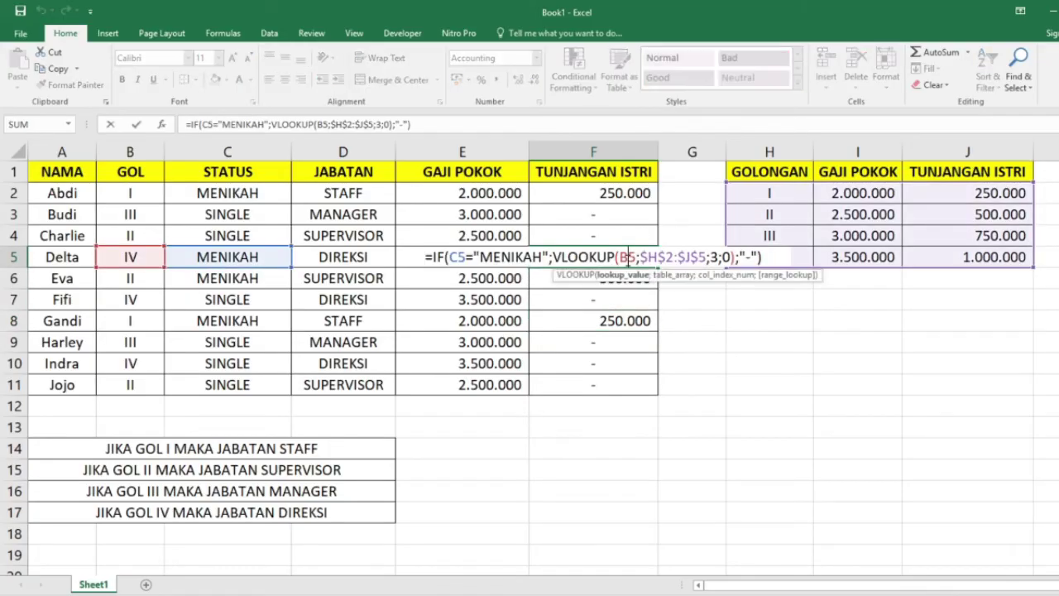
pyautogui.click(770, 260)
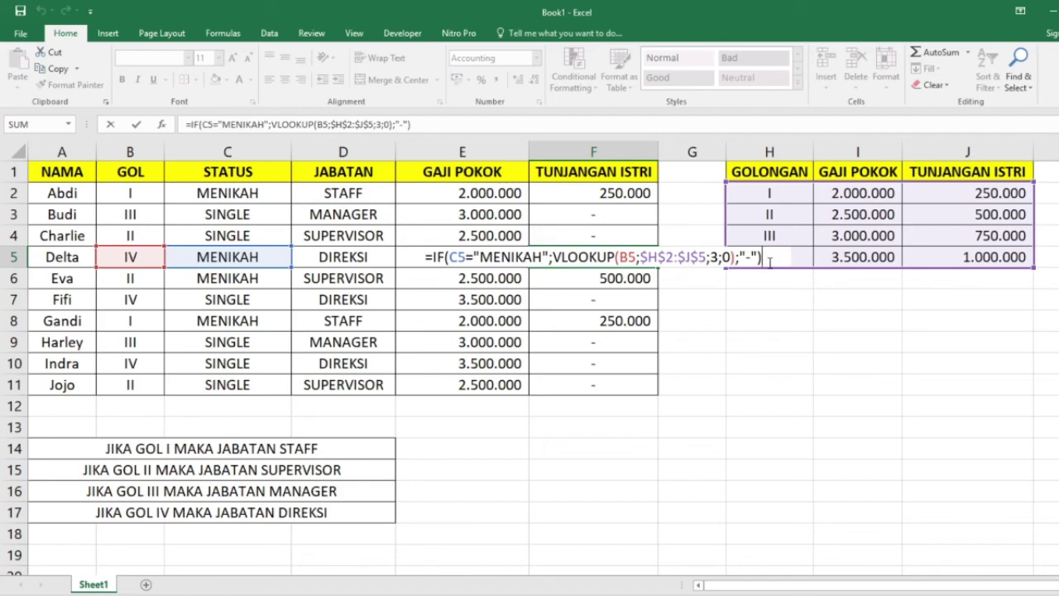
pyautogui.click(746, 328)
pyautogui.click(639, 259)
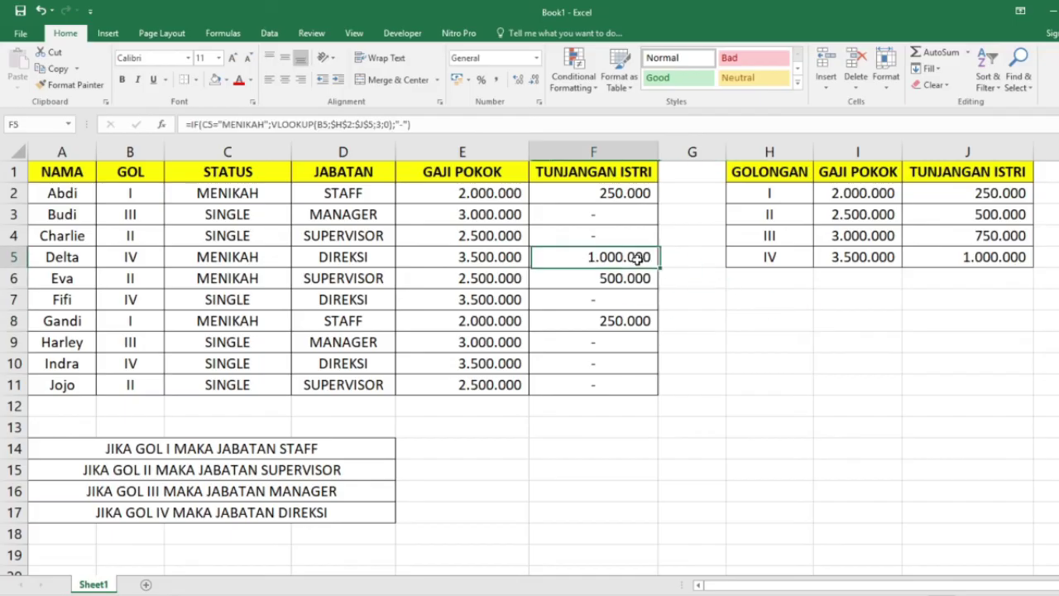
pyautogui.click(628, 196)
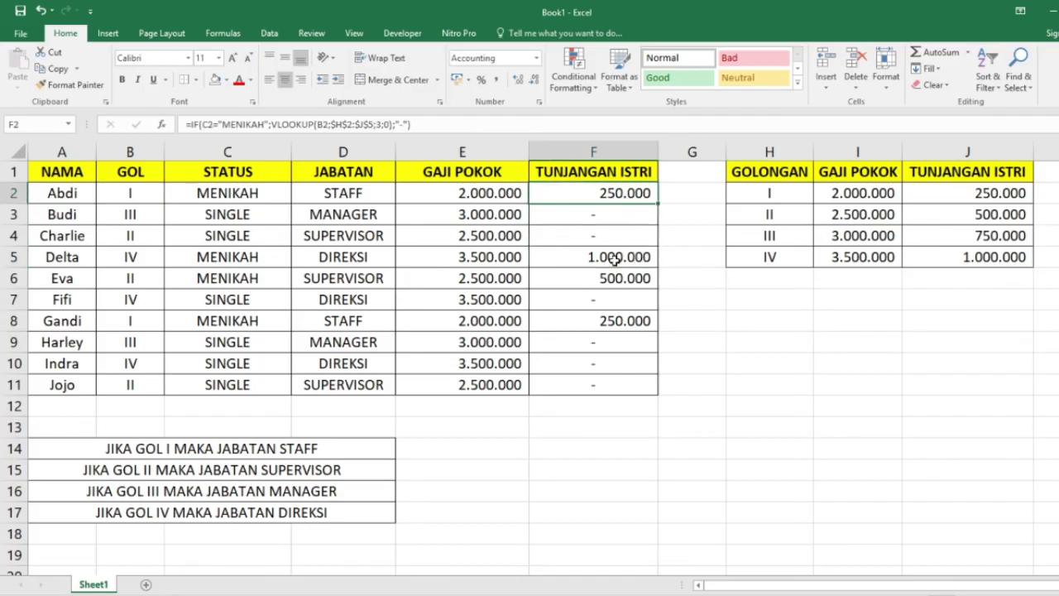